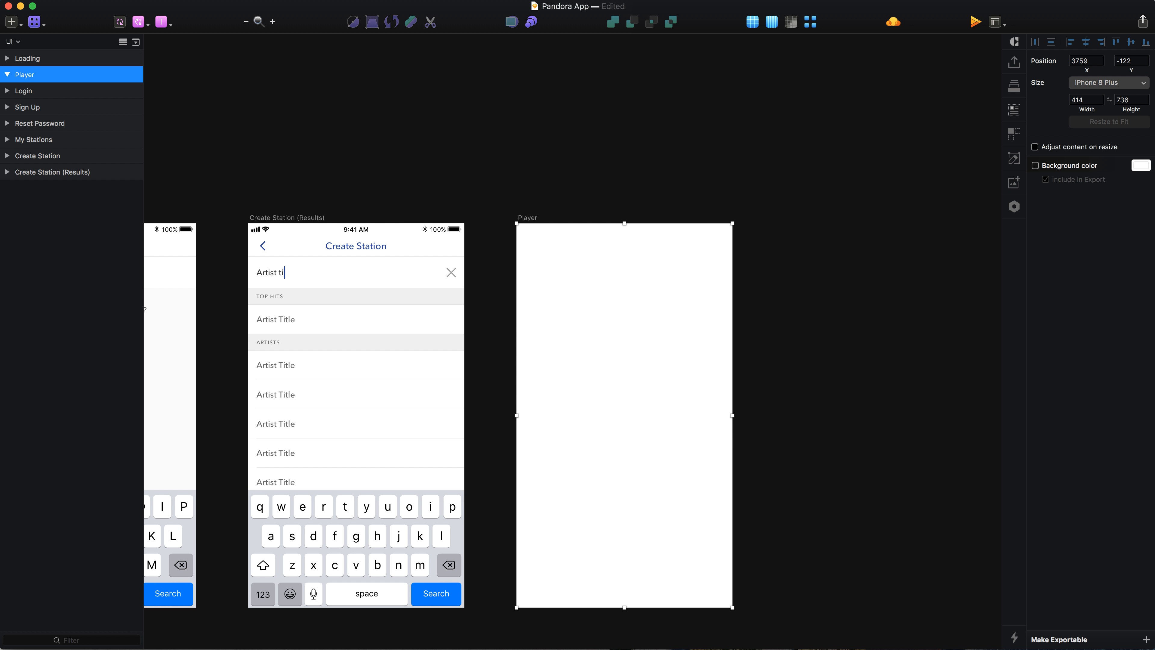
Step: Draw a rectangle filling the Player artboard and give it a linear gradient running diagonally from top-right to bottom-left
{"action": "scroll", "coordinate": [549, 395], "scroll_direction": "up", "scroll_amount": 1}
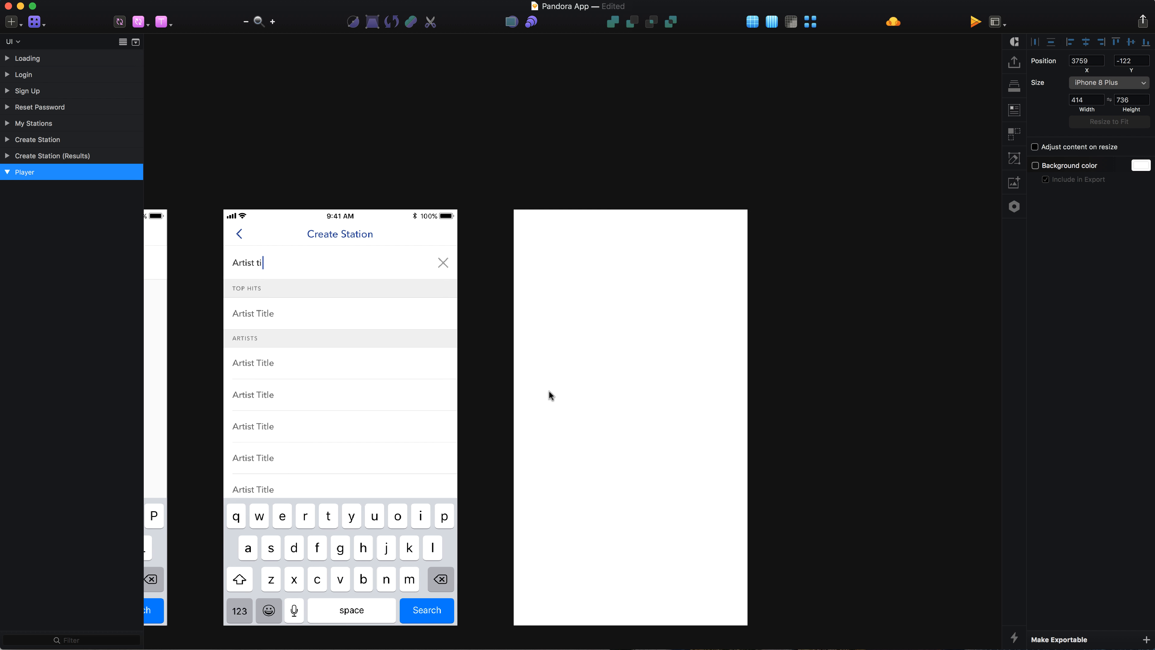
{"action": "scroll", "coordinate": [549, 395], "scroll_direction": "down", "scroll_amount": 2}
{"action": "key", "text": "r"}
{"action": "left_click_drag", "start_coordinate": [515, 173], "coordinate": [748, 589]}
{"action": "left_click", "coordinate": [1056, 304]}
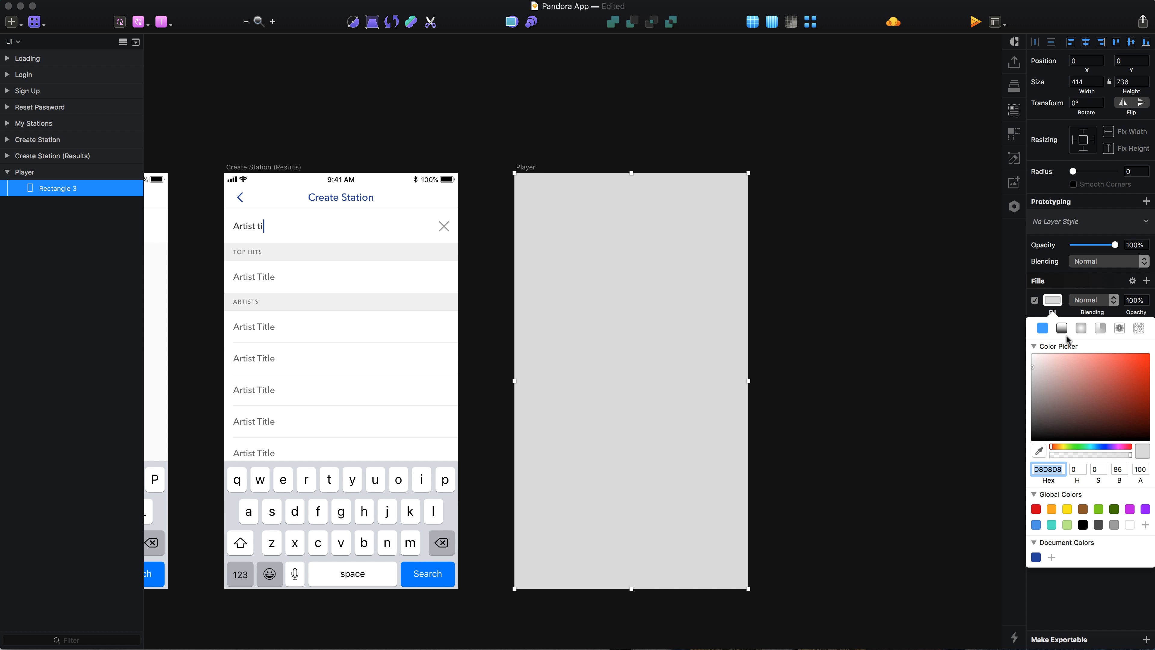
{"action": "left_click", "coordinate": [1062, 328]}
{"action": "left_click_drag", "start_coordinate": [632, 173], "coordinate": [757, 172]}
{"action": "left_click_drag", "start_coordinate": [633, 587], "coordinate": [515, 588]}
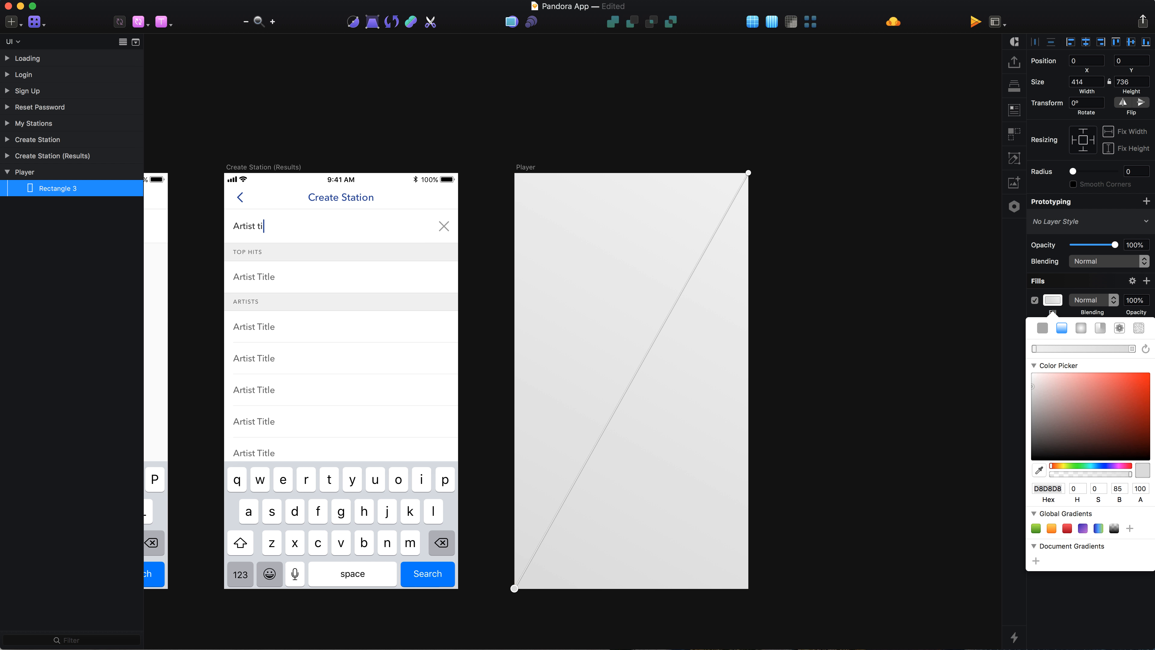
Step: Paste hex colours into the gradient stops, setting the top-right stop to 1A2456
{"action": "key", "text": "super+Tab"}
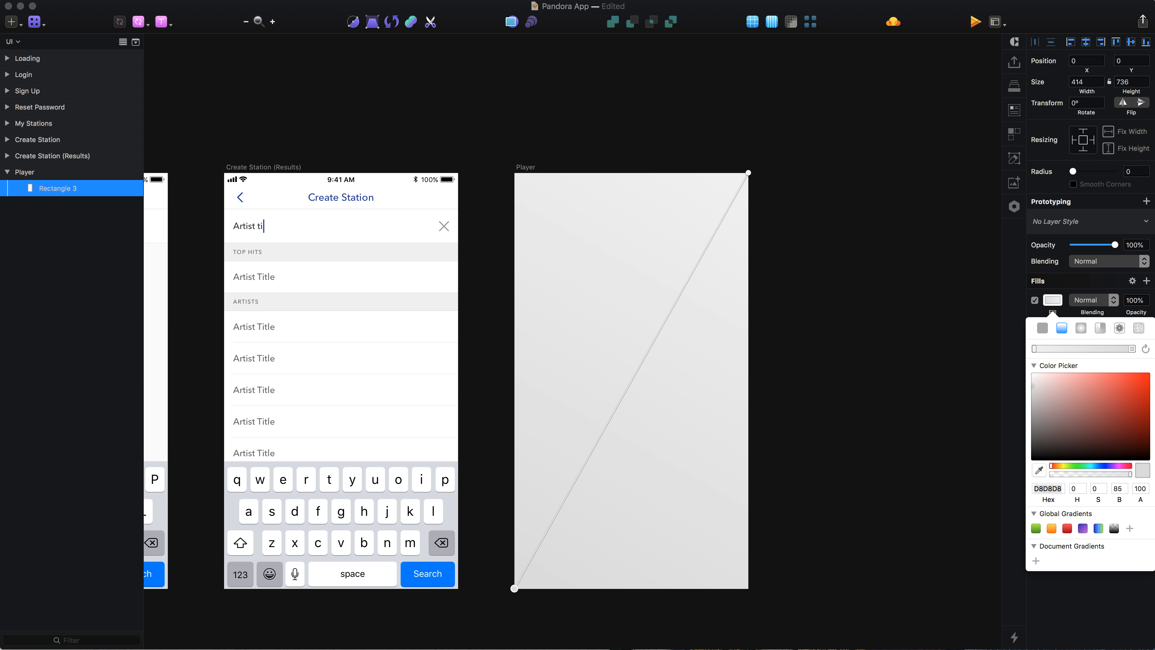
{"action": "left_click", "coordinate": [1042, 488]}
{"action": "key", "text": "super+v"}
{"action": "key", "text": "Return"}
{"action": "left_click", "coordinate": [749, 174]}
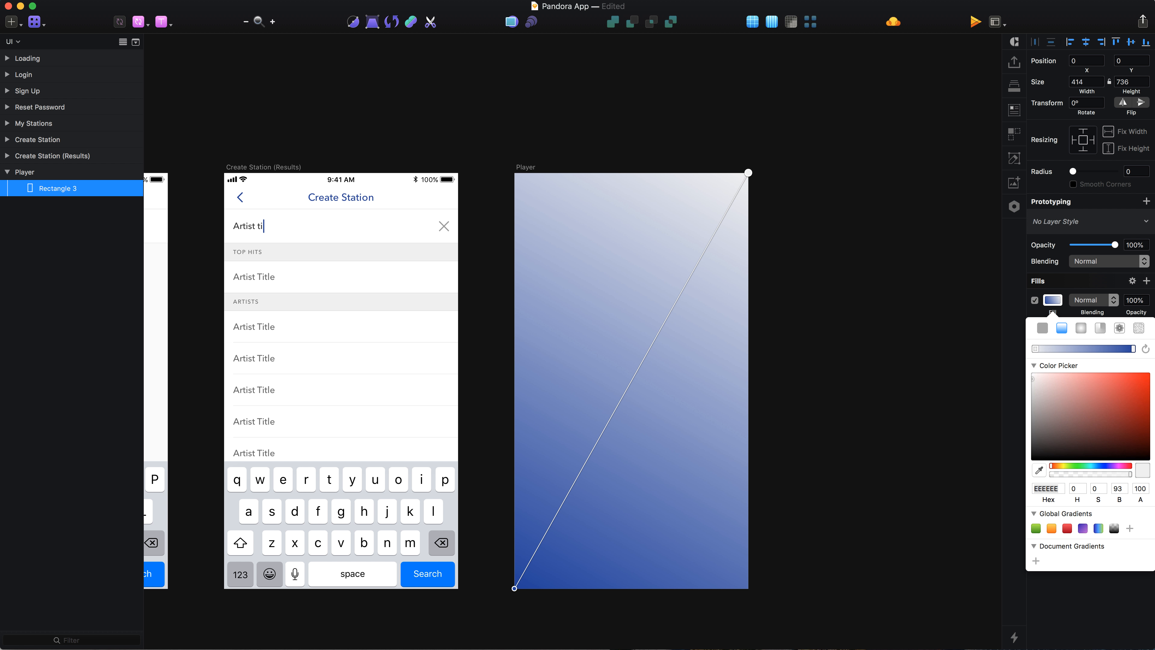
{"action": "key", "text": "super+Tab"}
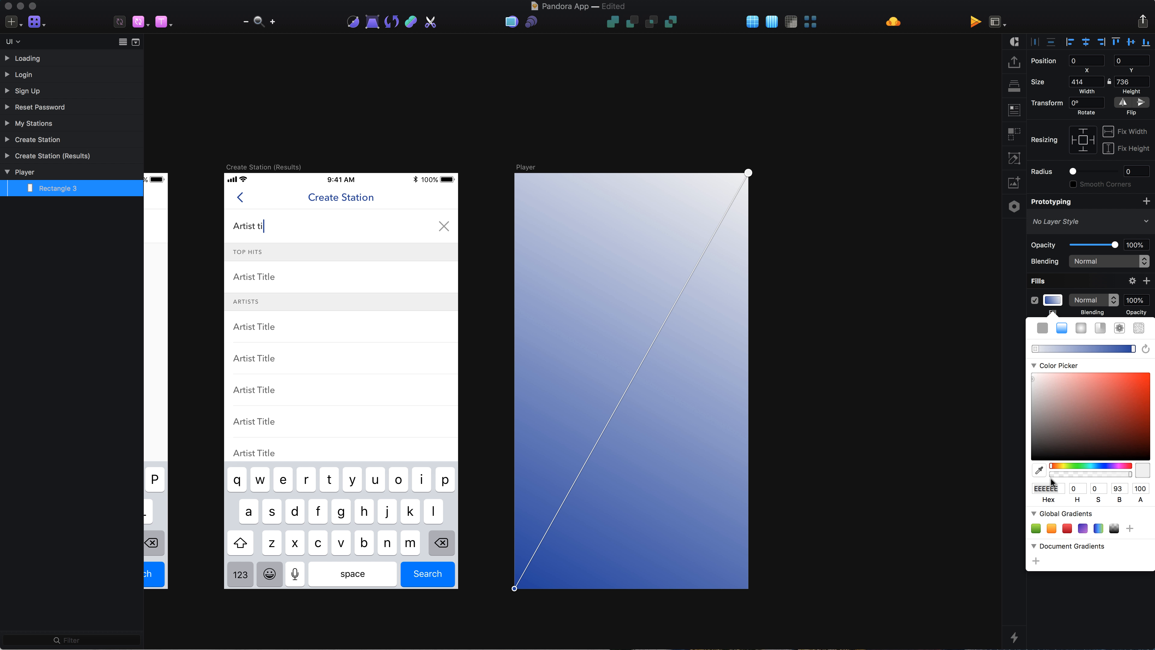
{"action": "left_click", "coordinate": [1046, 489]}
{"action": "key", "text": "Return"}
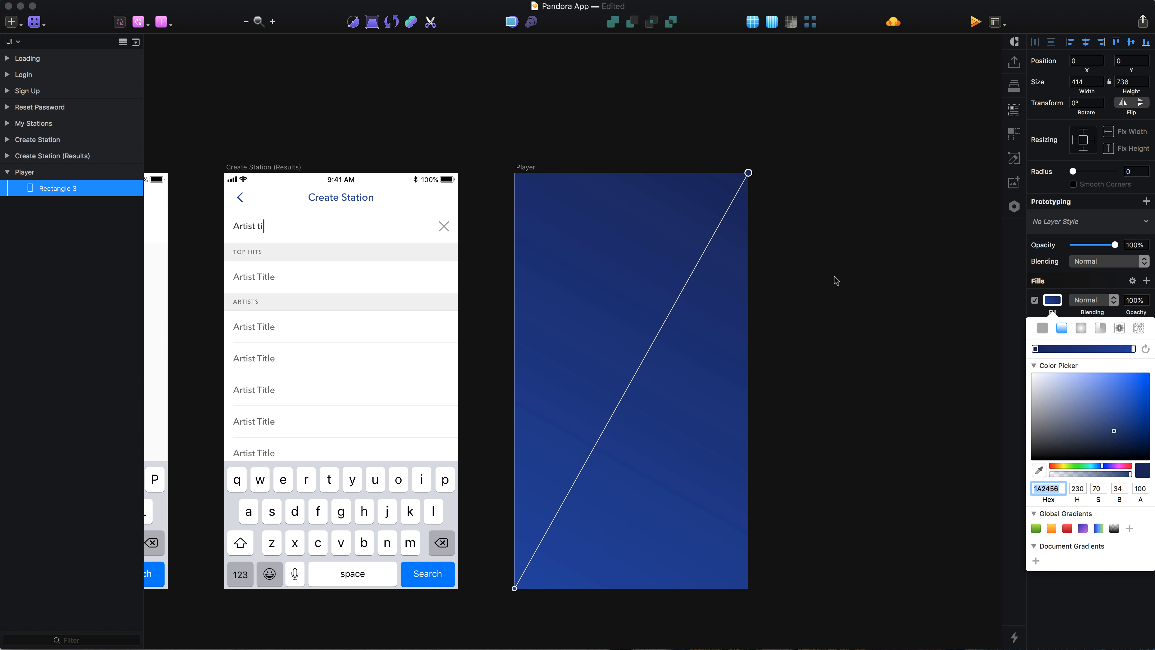
Step: Rename the rectangle layer to Base
{"action": "left_click", "coordinate": [836, 281]}
{"action": "double_click", "coordinate": [57, 188]}
{"action": "type", "text": "Base"}
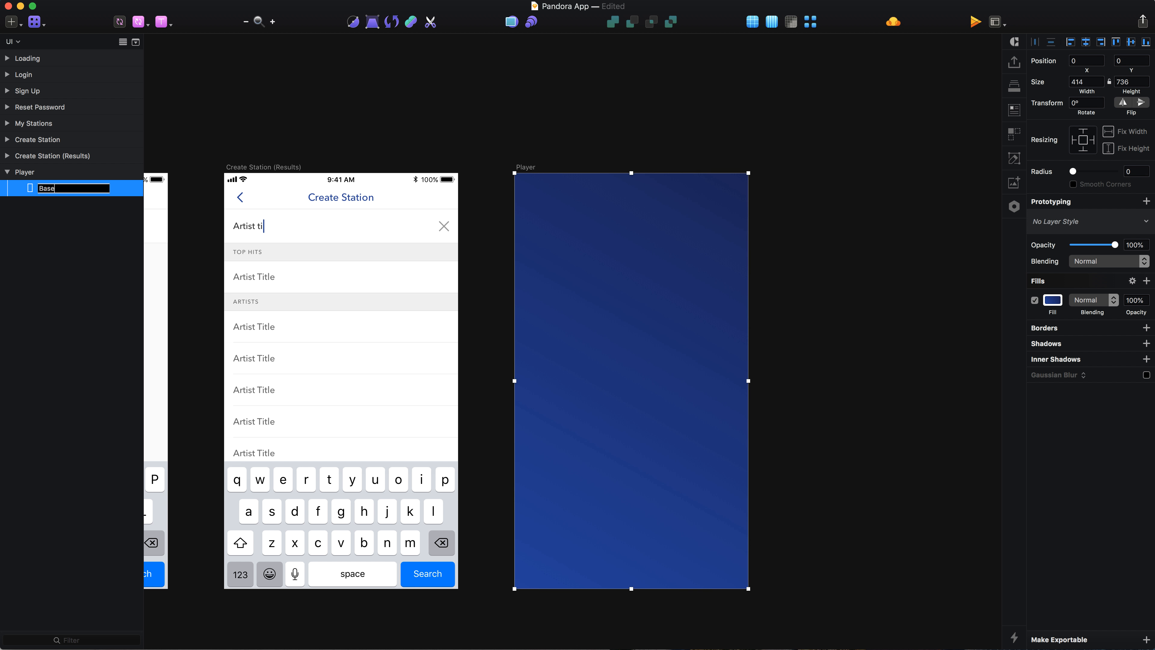
{"action": "key", "text": "Return"}
Step: Duplicate the Base rectangle and rename the copy Highlight
{"action": "key", "text": "super+d"}
{"action": "key", "text": "super+r"}
{"action": "type", "text": "Highlight"}
{"action": "key", "text": "Return"}
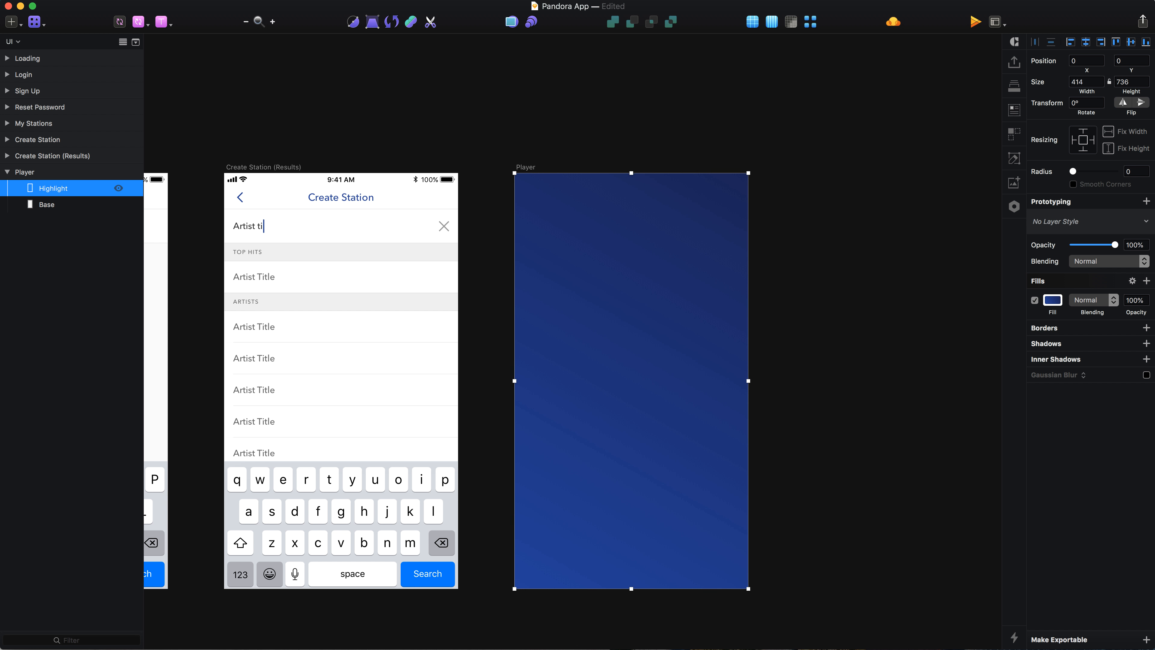
Step: Change the Highlight fill to a radial gradient centred on the artboard's top-left corner
{"action": "scroll", "coordinate": [657, 350], "scroll_direction": "down", "scroll_amount": 3}
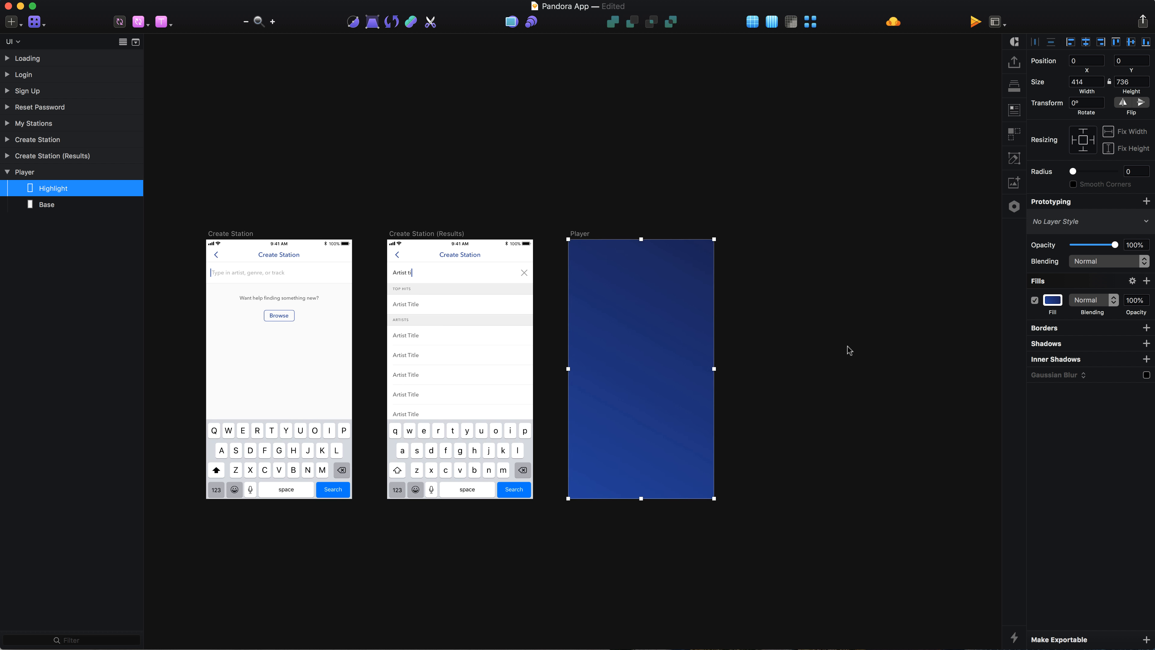
{"action": "left_click", "coordinate": [1052, 300]}
{"action": "left_click", "coordinate": [1080, 328]}
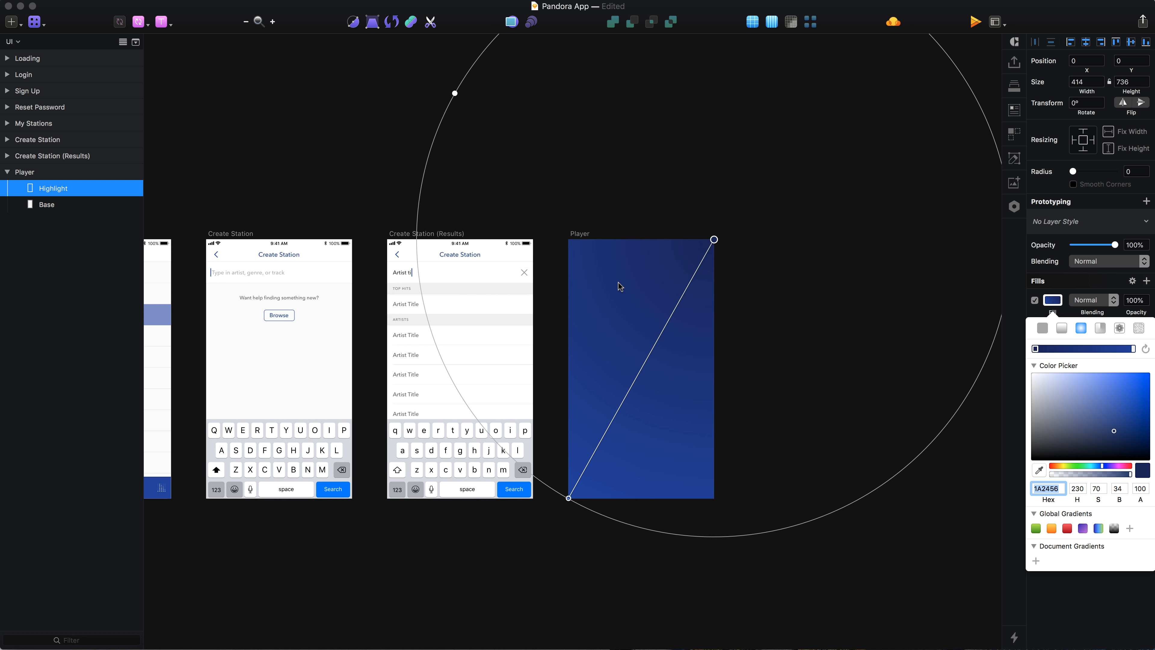
{"action": "left_click_drag", "start_coordinate": [715, 240], "coordinate": [568, 240]}
{"action": "left_click_drag", "start_coordinate": [422, 498], "coordinate": [570, 386]}
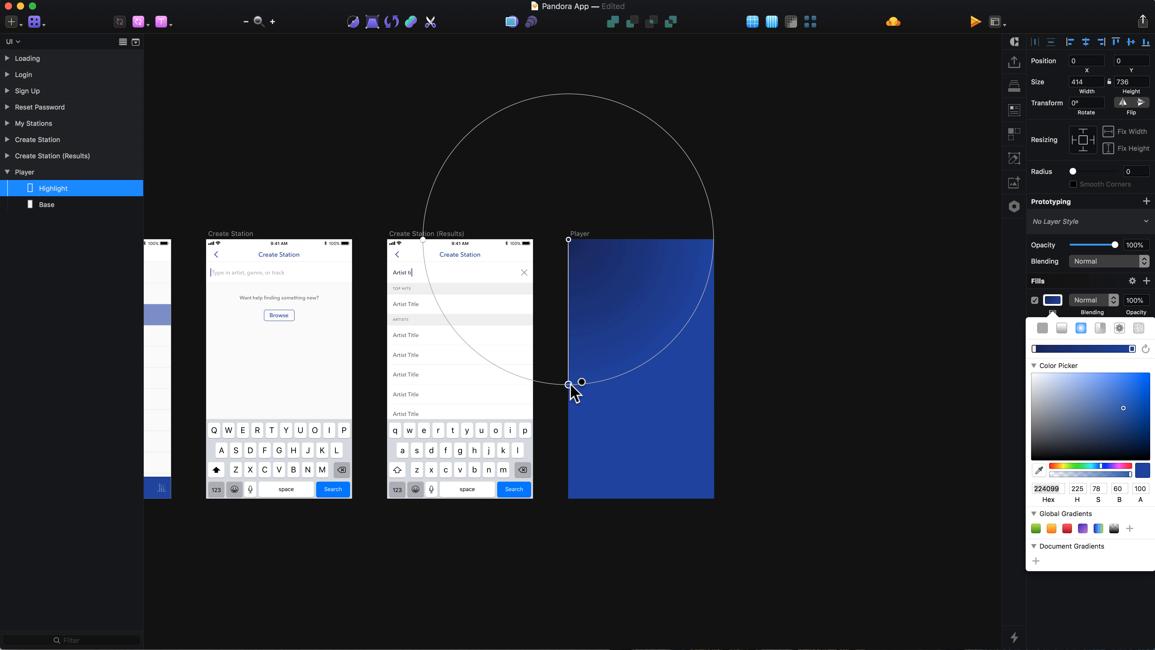
{"action": "scroll", "coordinate": [610, 232], "scroll_direction": "up", "scroll_amount": 5}
{"action": "scroll", "coordinate": [746, 269], "scroll_direction": "right", "scroll_amount": 3}
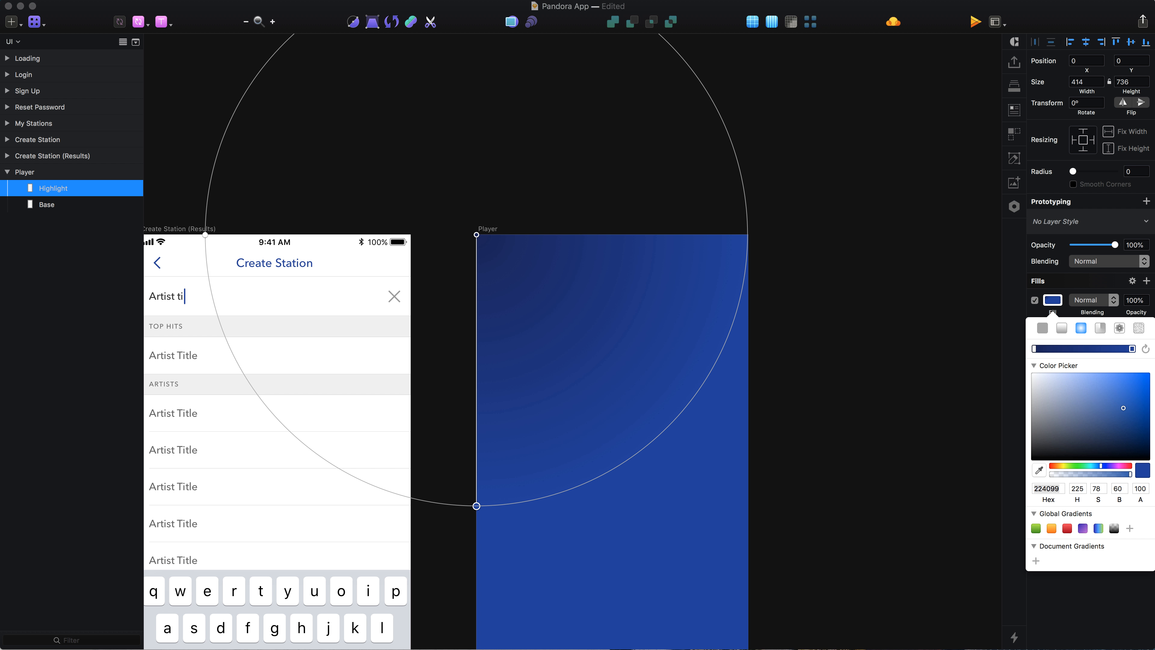
Step: Set the outer gradient stop to 2D5F81 with zero alpha
{"action": "key", "text": "super+Tab"}
{"action": "type", "text": "2D5F81"}
{"action": "key", "text": "Return"}
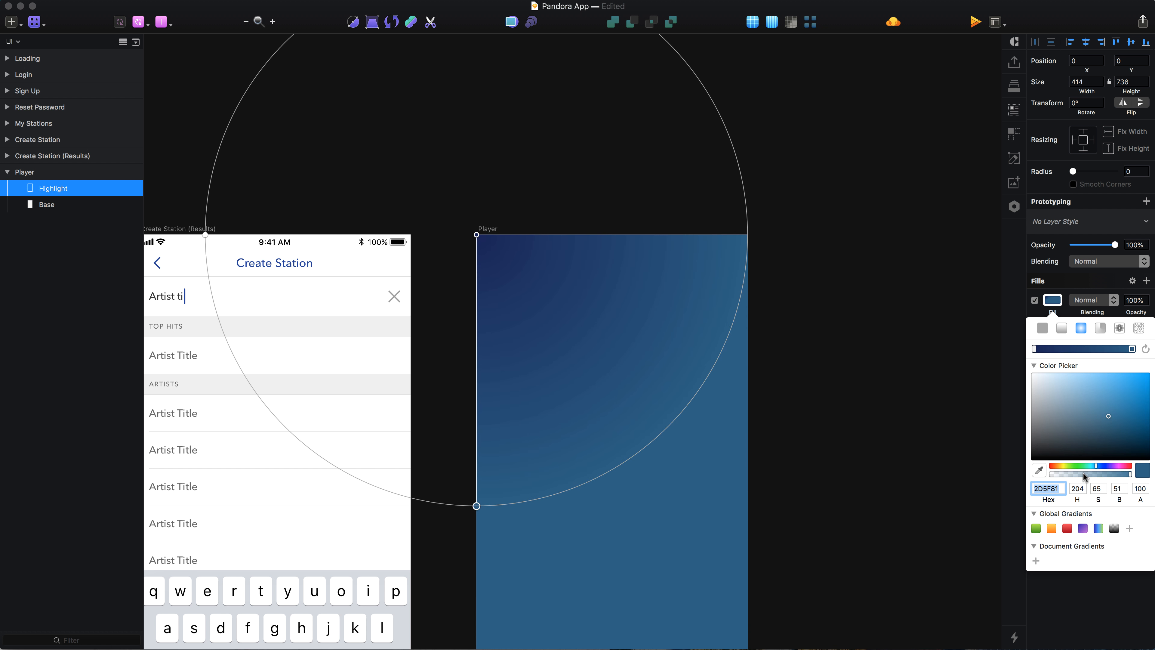
{"action": "left_click_drag", "start_coordinate": [1085, 477], "coordinate": [997, 480]}
{"action": "key", "text": "super+Tab"}
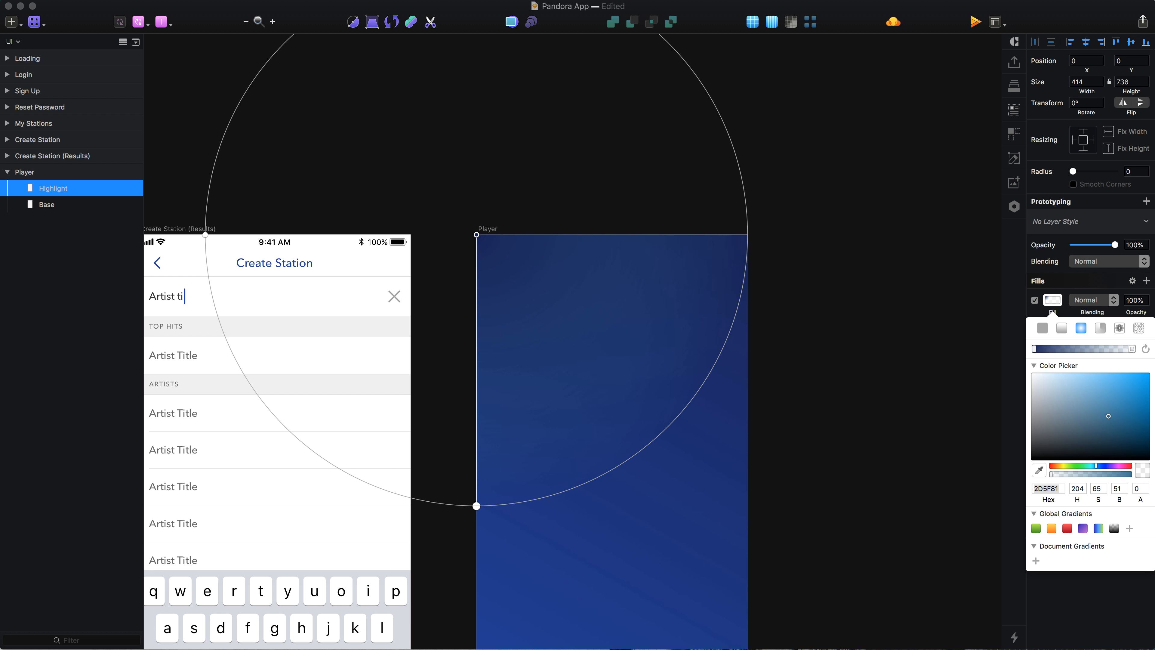
Step: Set the centre gradient stop colour to 006DA3
{"action": "left_click", "coordinate": [1035, 348]}
{"action": "left_click", "coordinate": [1050, 488]}
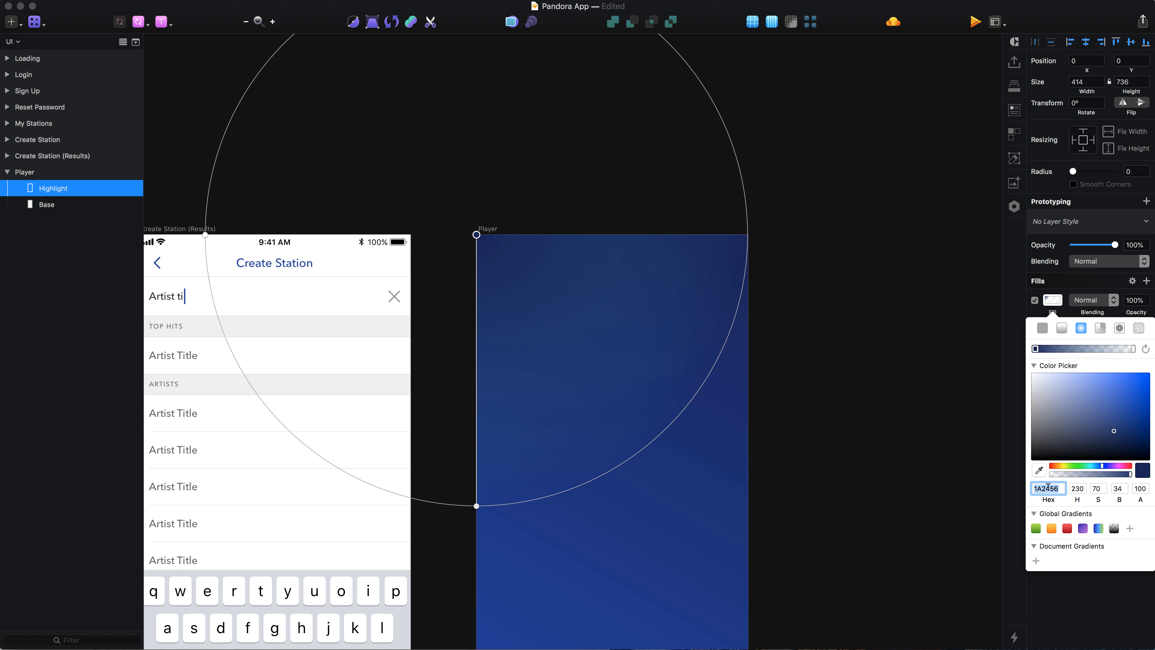
{"action": "type", "text": "006DA3"}
{"action": "key", "text": "Return"}
Step: Set the Highlight fill's blending to Exclusion and its opacity to 80%
{"action": "left_click", "coordinate": [1112, 300]}
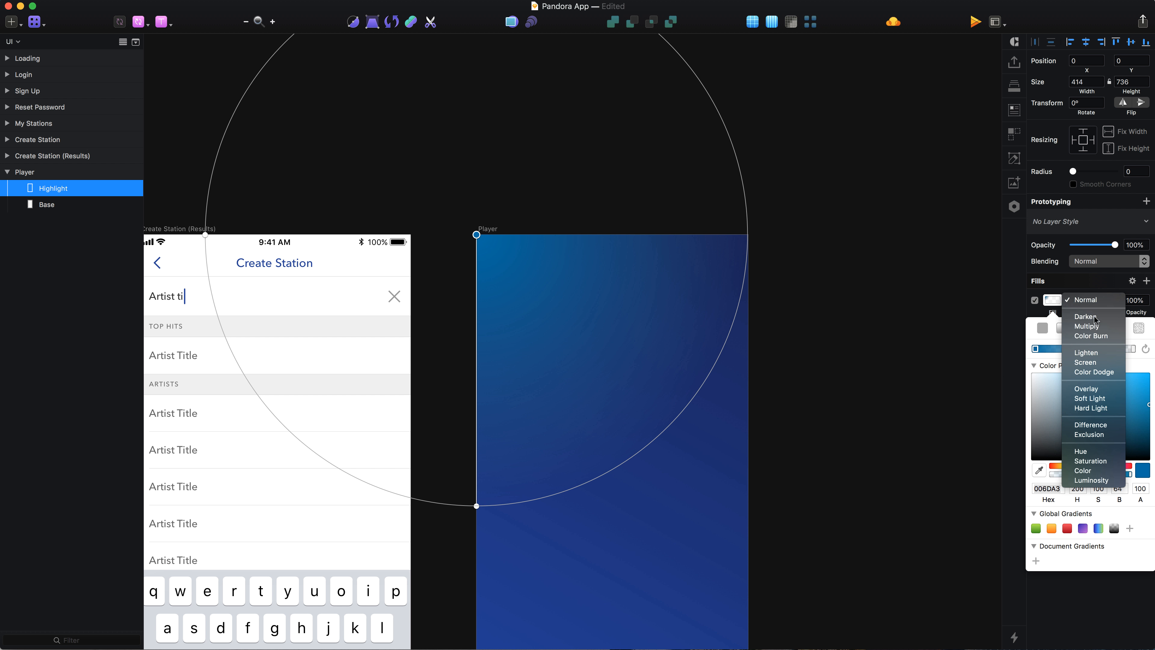
{"action": "left_click", "coordinate": [1092, 435]}
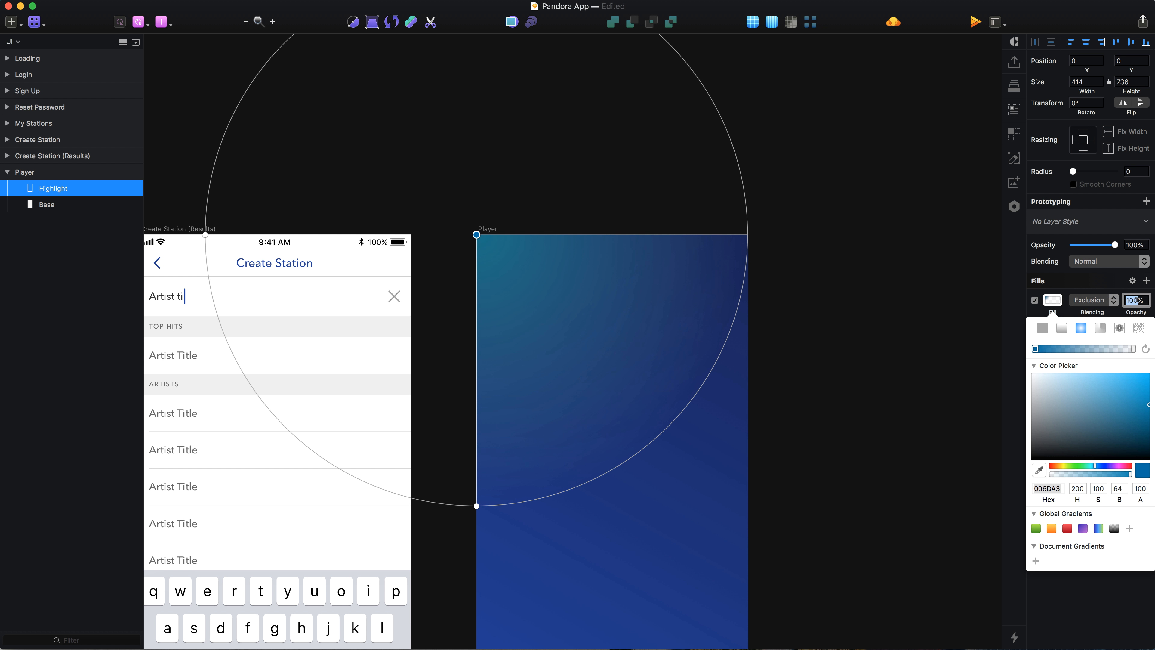
{"action": "type", "text": "80"}
{"action": "left_click", "coordinate": [847, 395]}
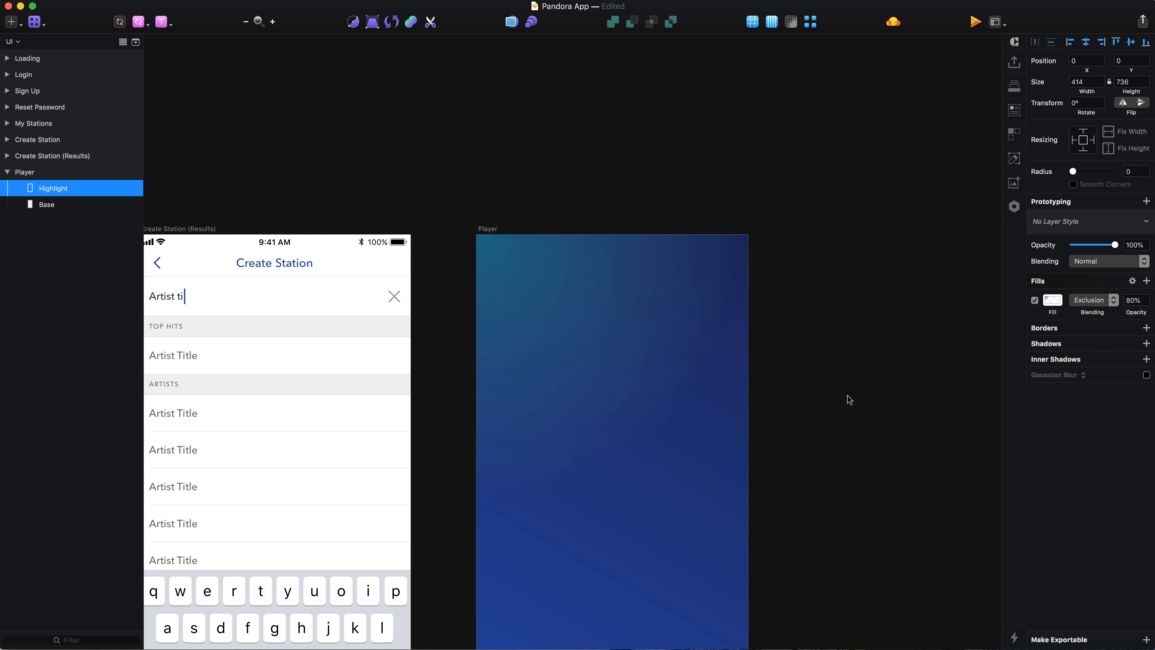
Step: Group the Highlight and Base layers and name the group BG
{"action": "left_click", "coordinate": [832, 405]}
{"action": "left_click", "coordinate": [564, 408]}
{"action": "left_click", "coordinate": [44, 211], "text": "shift"}
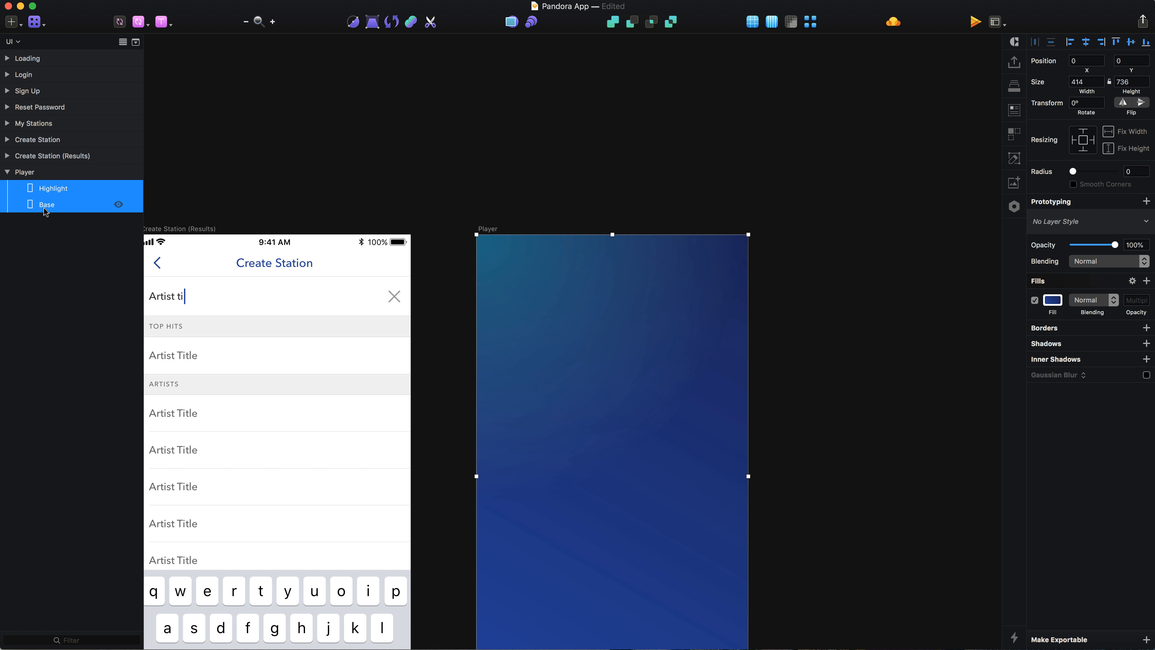
{"action": "key", "text": "super+g"}
{"action": "double_click", "coordinate": [116, 190]}
{"action": "type", "text": "BG"}
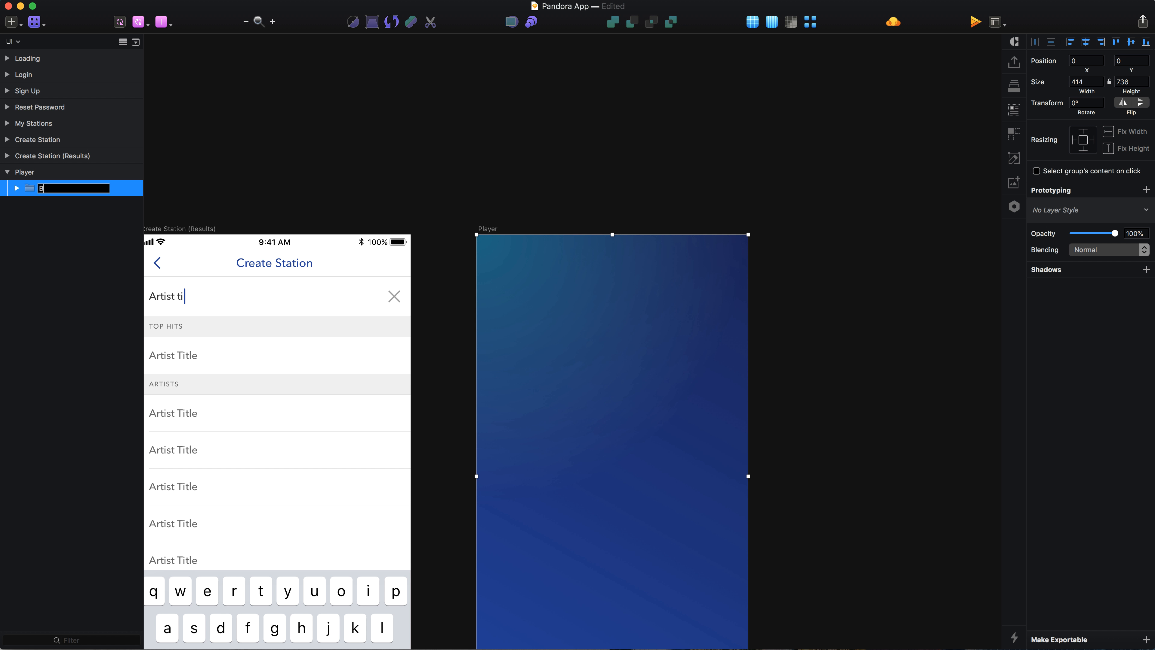
{"action": "key", "text": "Return"}
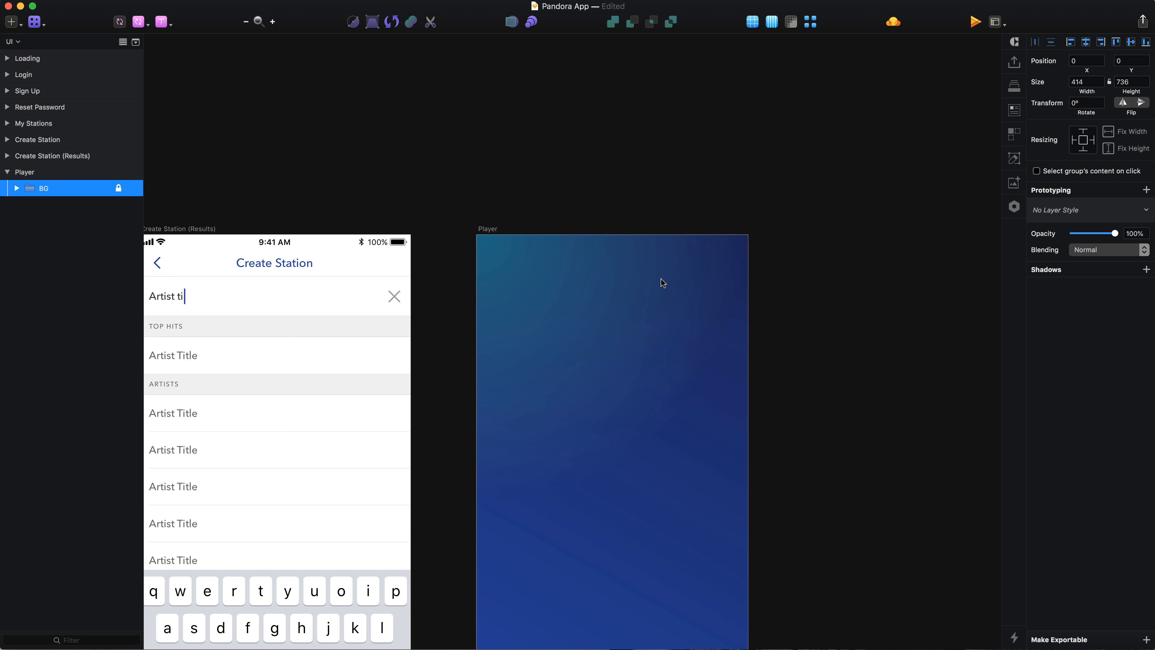
Step: Copy the status bar from the Reset Password artboard into the Player artboard
{"action": "scroll", "coordinate": [661, 279], "scroll_direction": "down", "scroll_amount": 5}
{"action": "scroll", "coordinate": [661, 279], "scroll_direction": "left", "scroll_amount": 5}
{"action": "scroll", "coordinate": [181, 281], "scroll_direction": "left", "scroll_amount": 4}
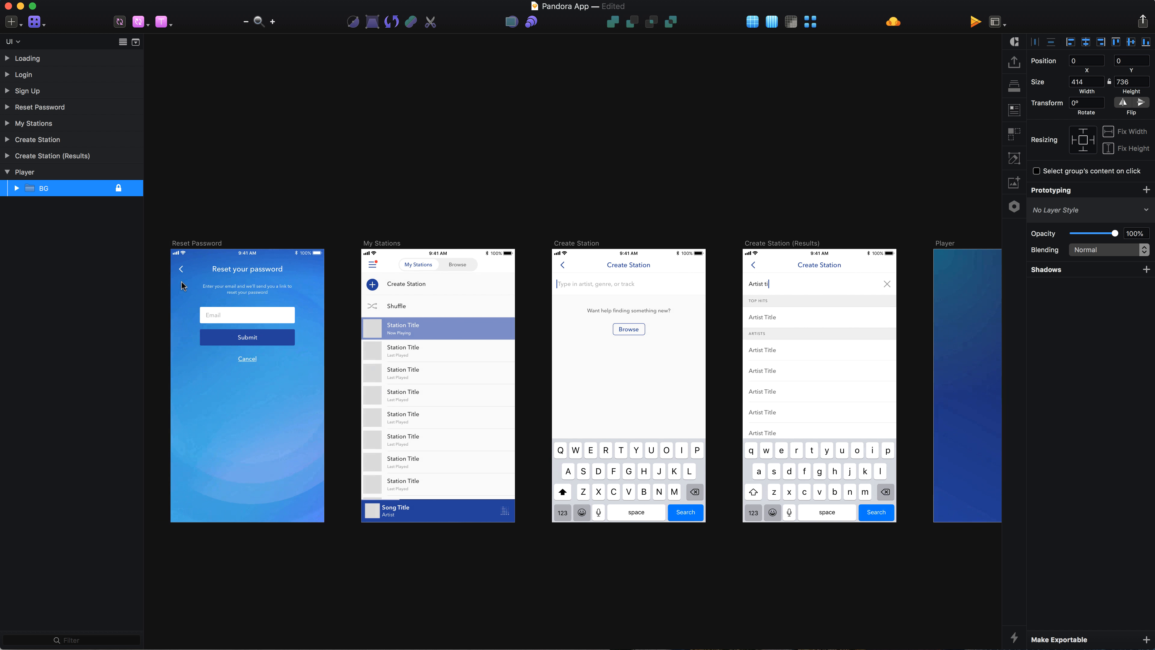
{"action": "left_click", "coordinate": [182, 253]}
{"action": "scroll", "coordinate": [640, 273], "scroll_direction": "right", "scroll_amount": 6}
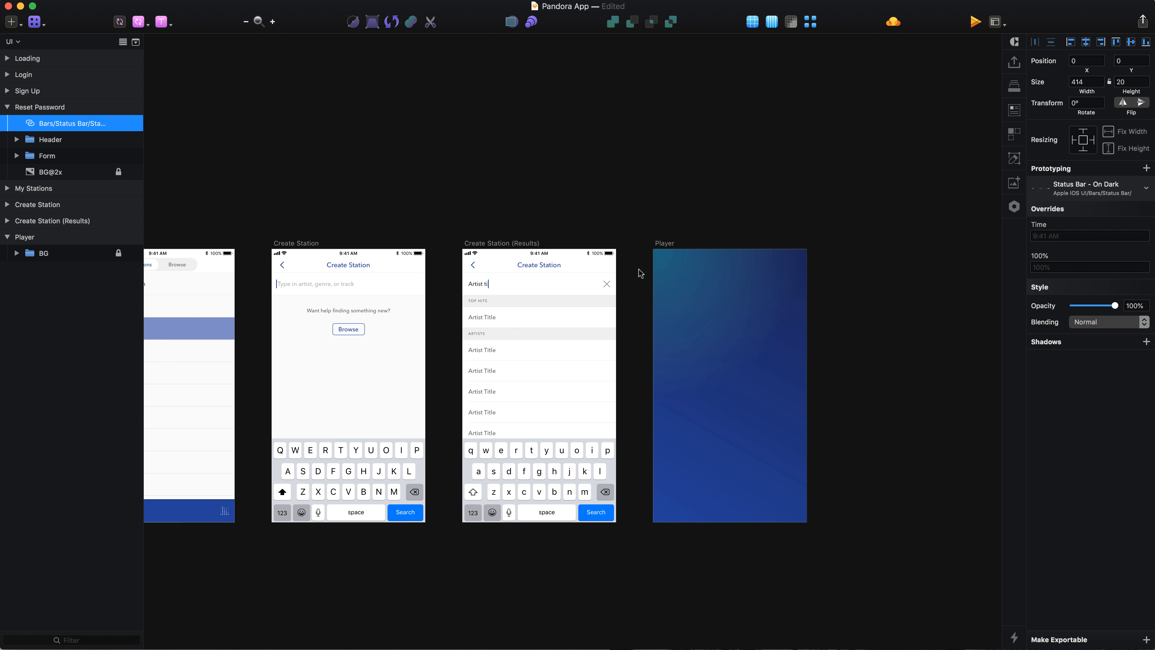
{"action": "left_click", "coordinate": [665, 242]}
{"action": "key", "text": "super+v"}
Step: Copy the back icon and Create Station title from the Create Station (Results) header into the Player artboard
{"action": "left_click", "coordinate": [530, 263], "text": "super"}
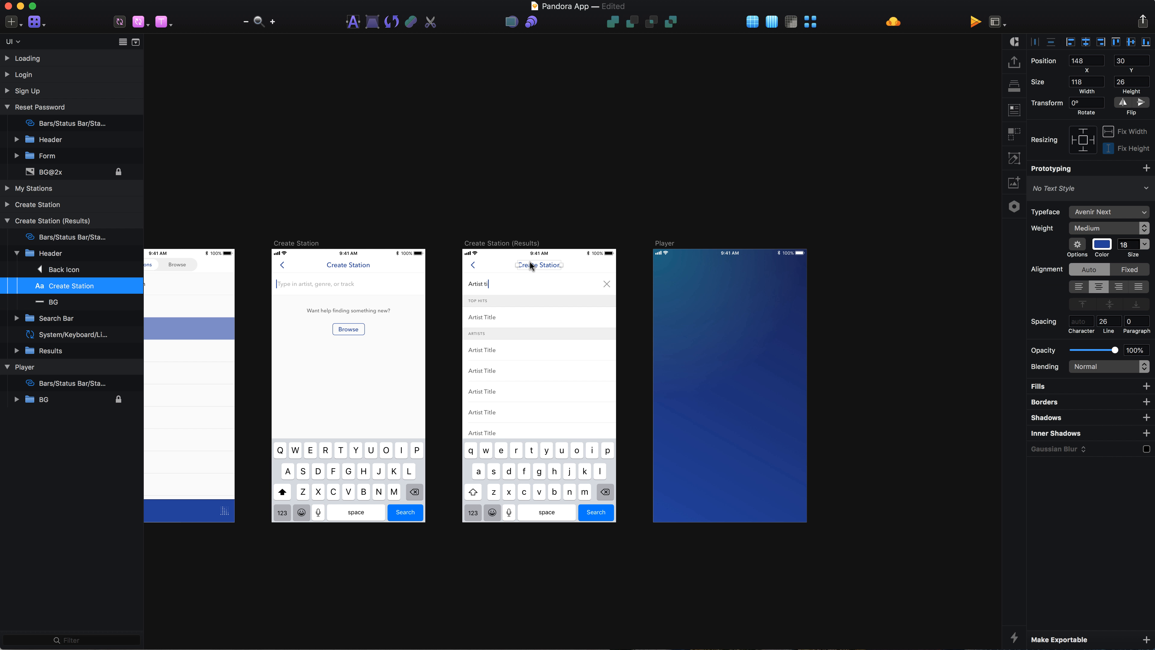
{"action": "left_click", "coordinate": [472, 265], "text": "shift"}
{"action": "scroll", "coordinate": [501, 380], "scroll_direction": "right", "scroll_amount": 3}
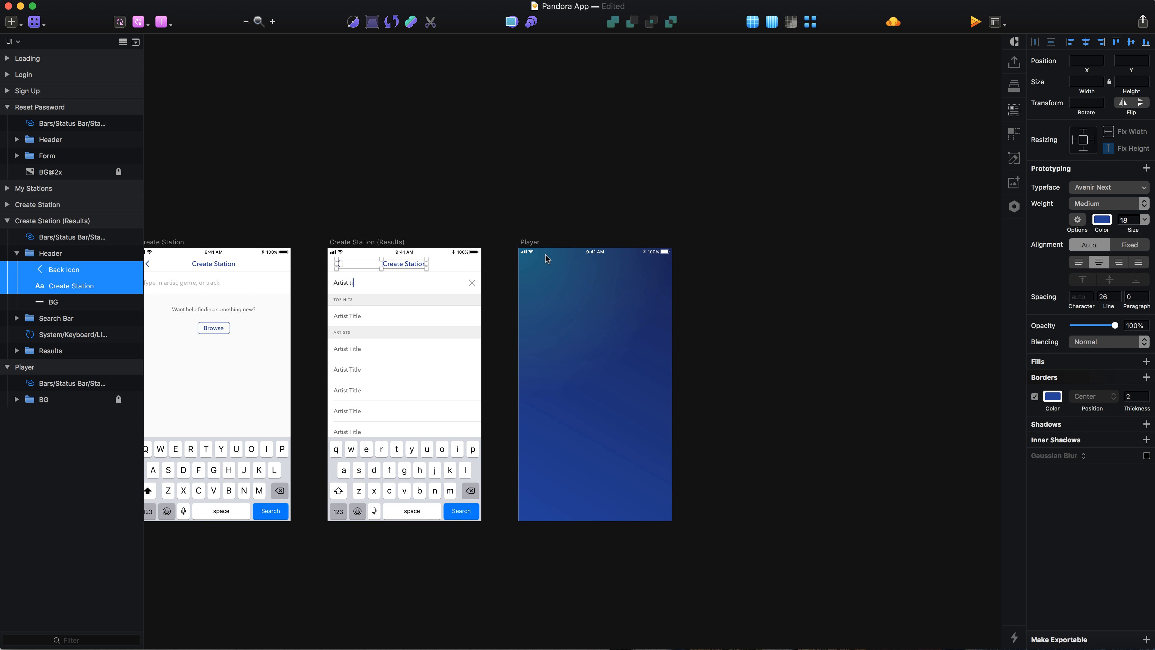
{"action": "scroll", "coordinate": [771, 260], "scroll_direction": "up", "scroll_amount": 4}
{"action": "left_click", "coordinate": [661, 302]}
{"action": "key", "text": "super+v"}
{"action": "scroll", "coordinate": [661, 302], "scroll_direction": "up", "scroll_amount": 3}
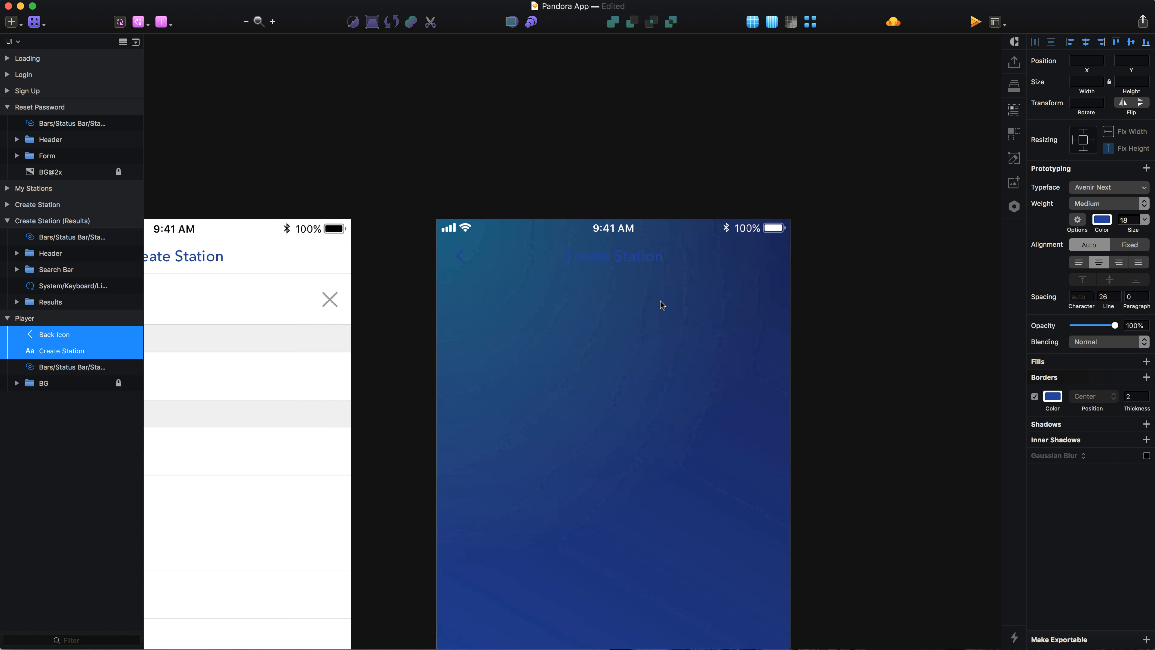
Step: Set the pasted title and back icon colour to ffffff
{"action": "left_click", "coordinate": [1103, 219]}
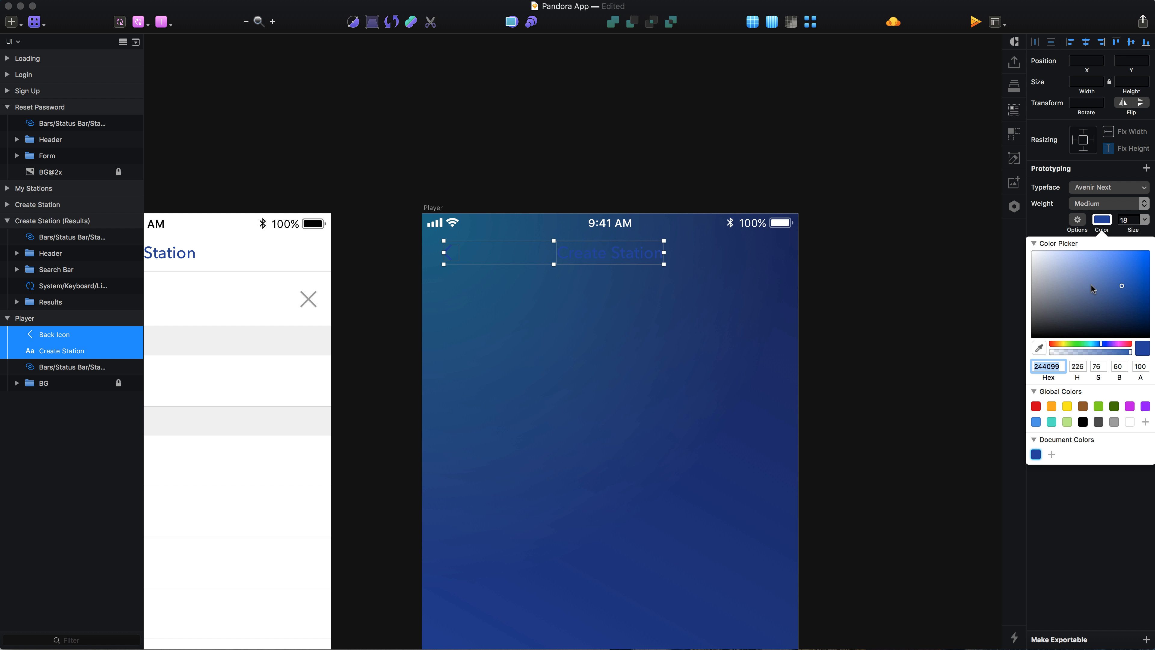
{"action": "type", "text": "ffffff"}
{"action": "key", "text": "Return"}
{"action": "left_click", "coordinate": [1108, 224]}
{"action": "left_click", "coordinate": [1053, 396]}
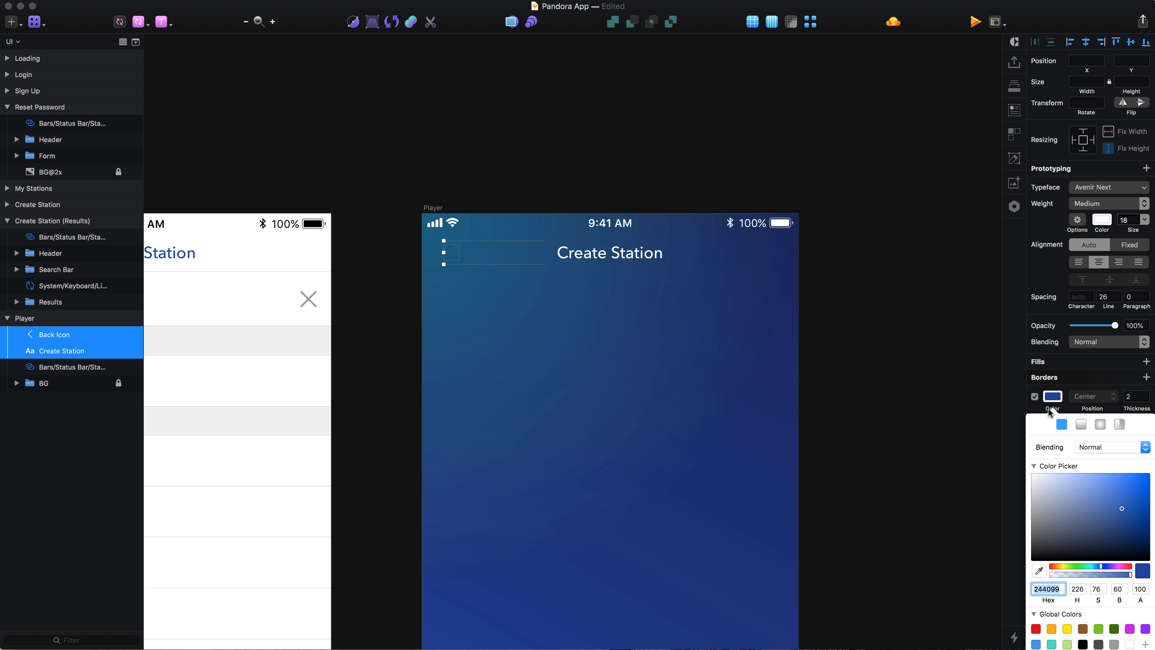
{"action": "left_click", "coordinate": [843, 322]}
{"action": "left_click", "coordinate": [644, 328]}
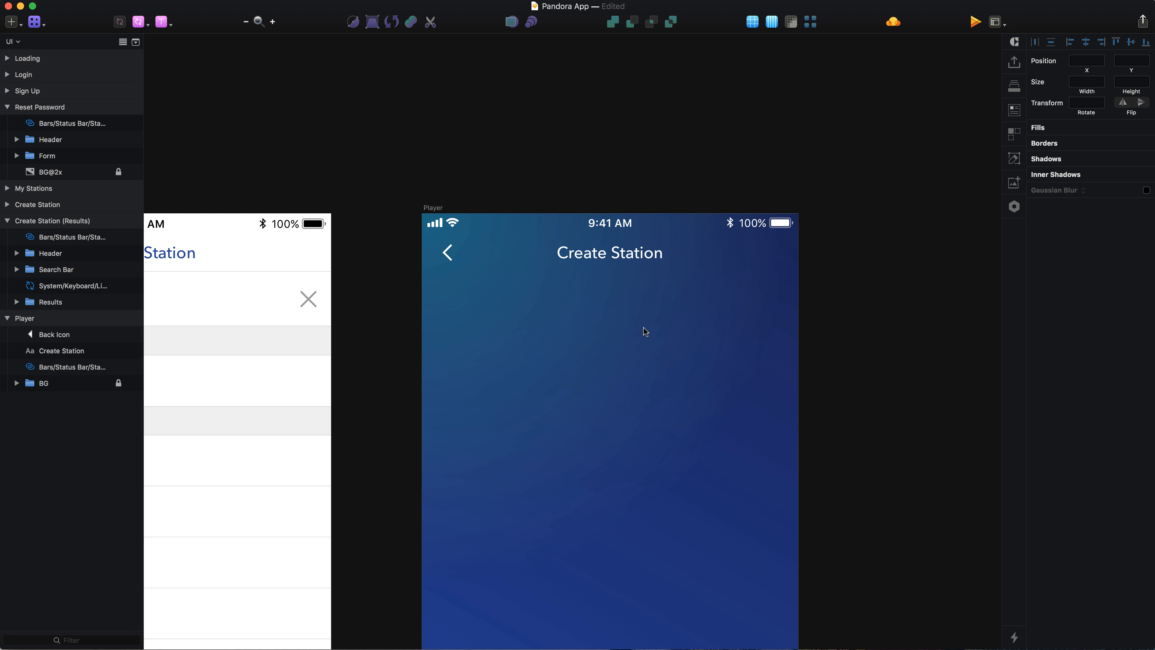
Step: Edit the header title text to read Station Title
{"action": "left_click", "coordinate": [641, 258]}
{"action": "double_click", "coordinate": [642, 253]}
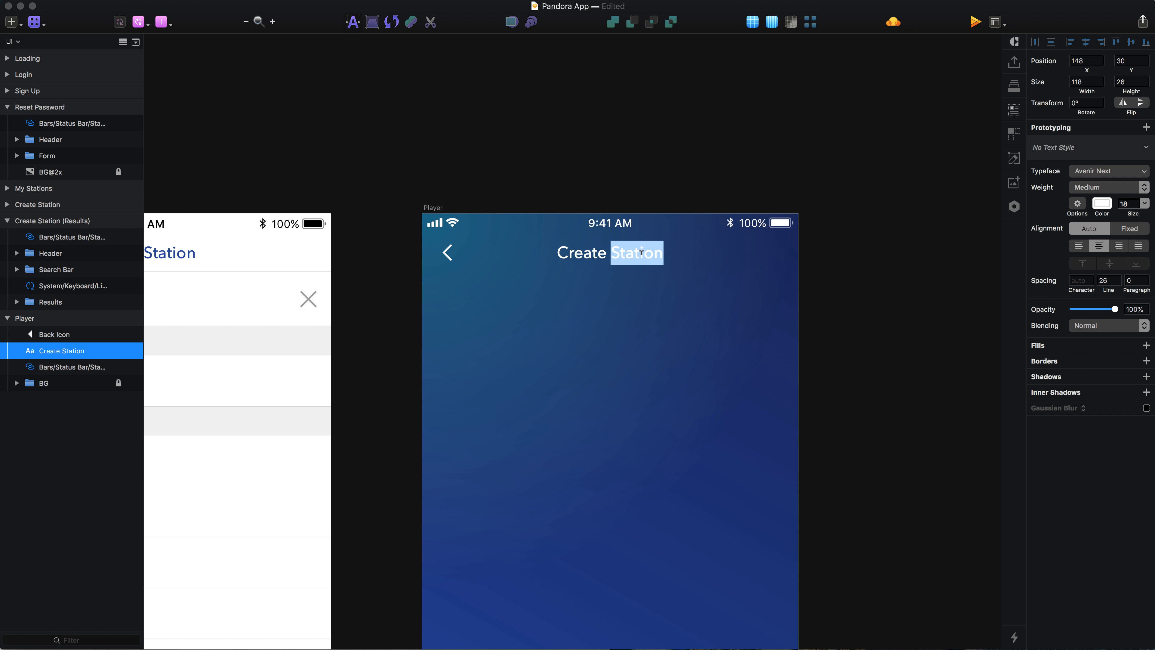
{"action": "key", "text": "Left"}
{"action": "key", "text": "alt+BackSpace"}
{"action": "type", "text": "T"}
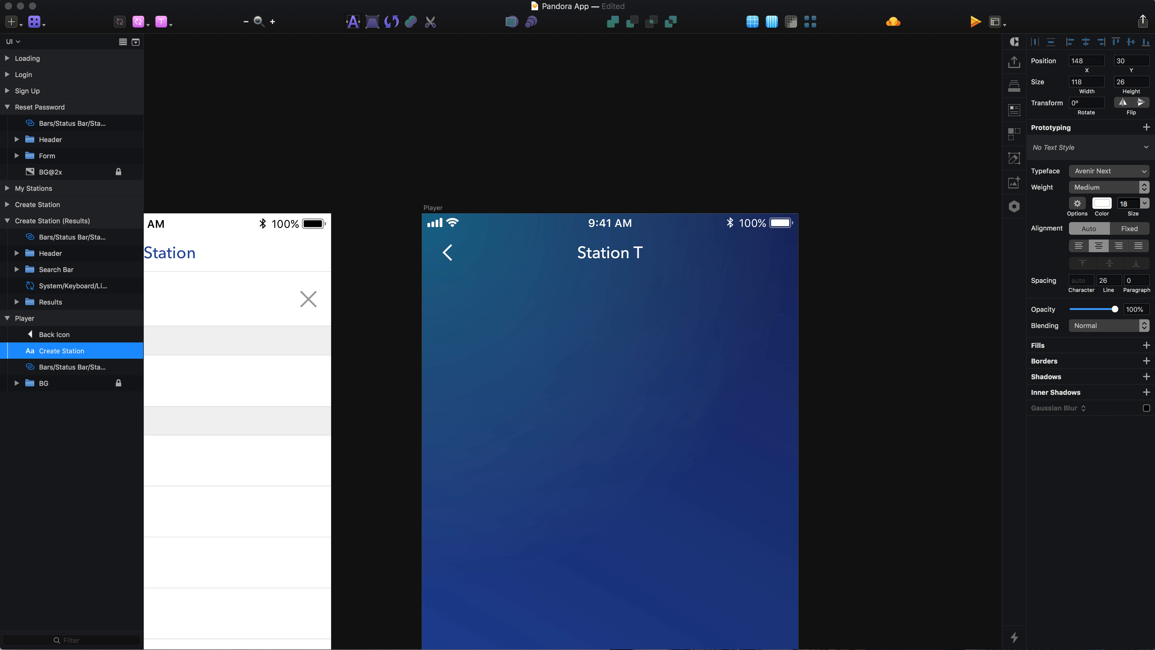
{"action": "type", "text": "itle"}
{"action": "key", "text": "Escape"}
Step: Draw a circle about 30 × 30 px at the header's right end
{"action": "scroll", "coordinate": [643, 309], "scroll_direction": "up", "scroll_amount": 5}
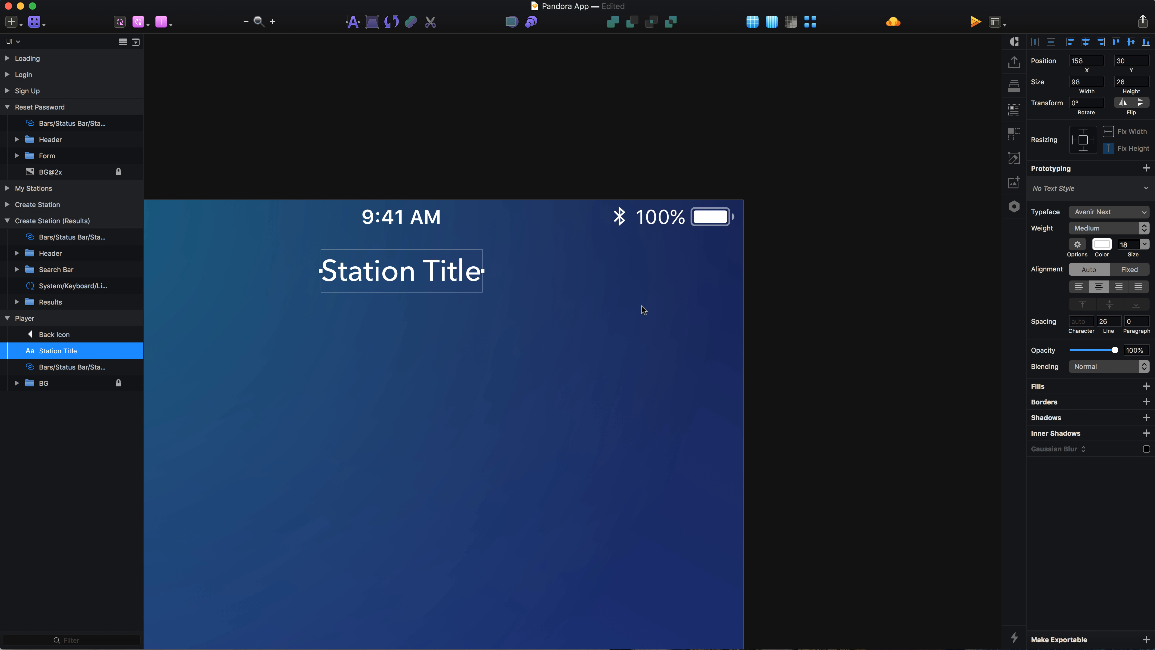
{"action": "key", "text": "o"}
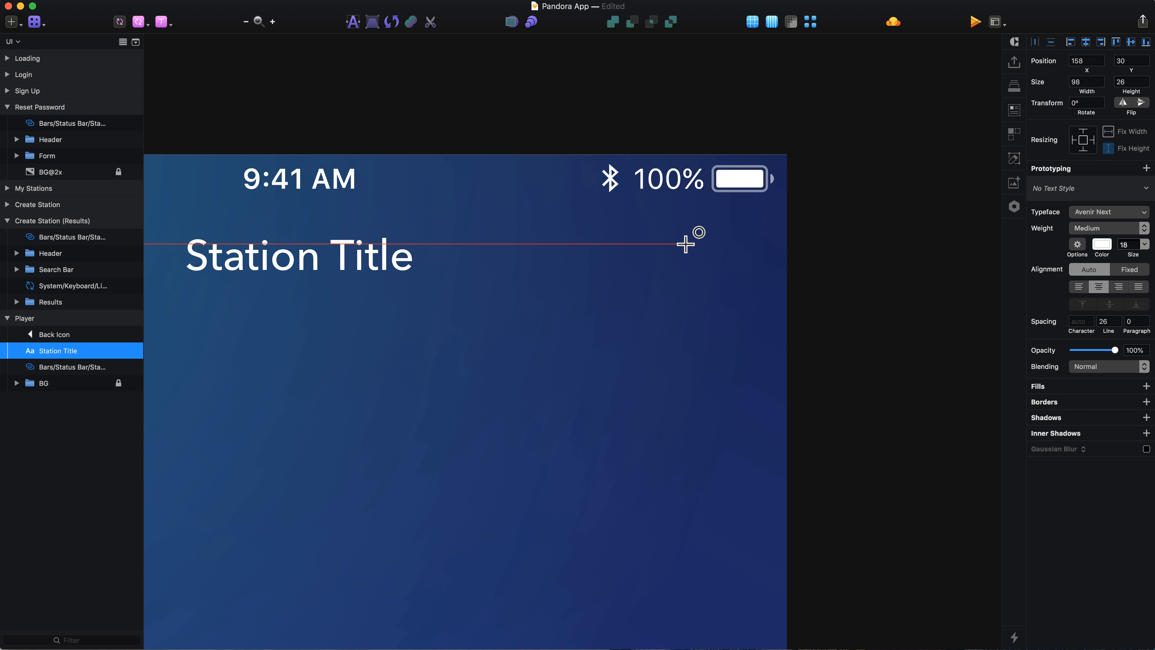
{"action": "left_click_drag", "start_coordinate": [669, 238], "coordinate": [732, 309]}
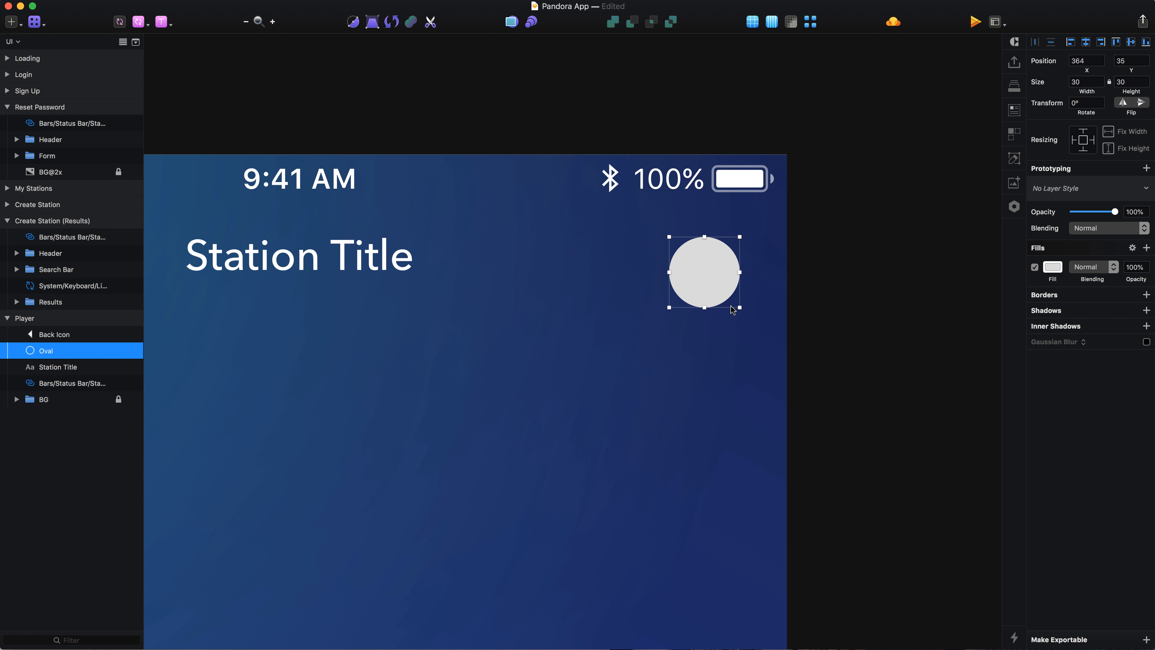
Step: Set the circle's opacity to 20%
{"action": "key", "text": "2"}
{"action": "scroll", "coordinate": [708, 267], "scroll_direction": "up", "scroll_amount": 2}
{"action": "scroll", "coordinate": [598, 271], "scroll_direction": "down", "scroll_amount": 5}
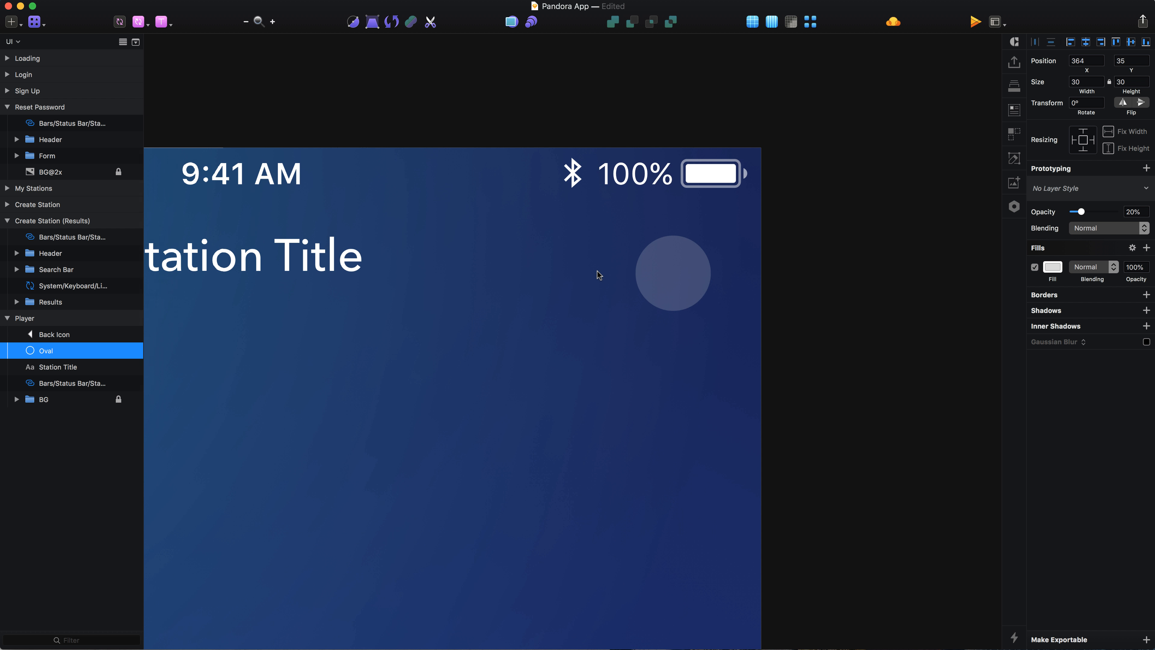
{"action": "scroll", "coordinate": [598, 271], "scroll_direction": "left", "scroll_amount": 4}
{"action": "key", "text": "alt"}
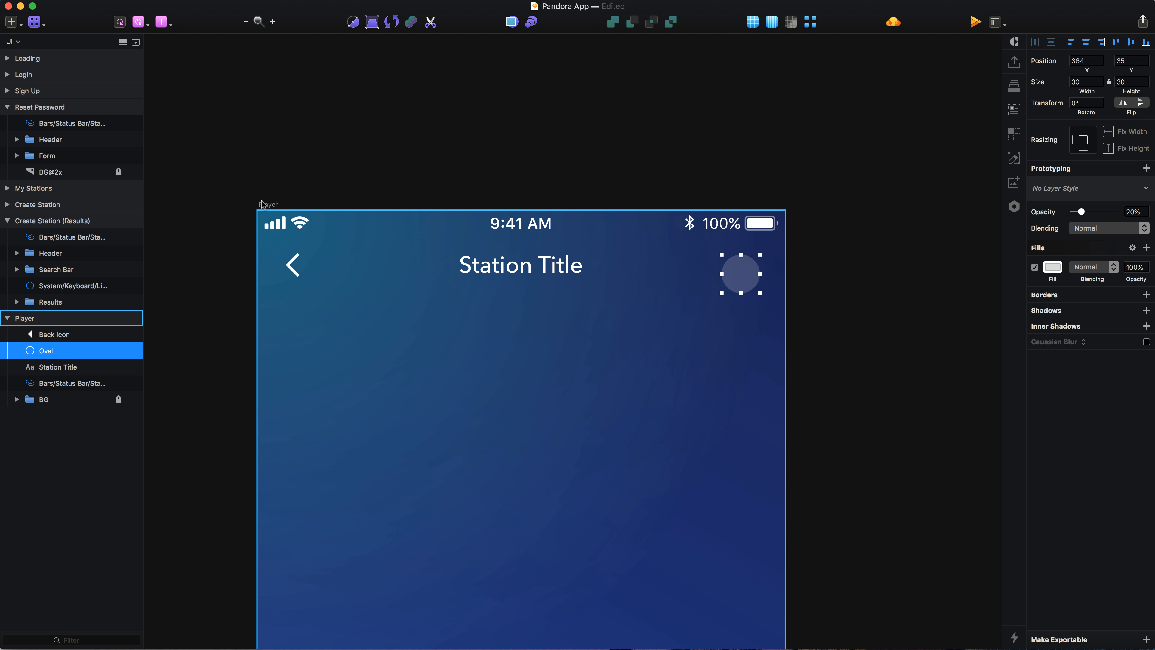
Step: Align the circle vertically with the Station Title text in the header
{"action": "left_click", "coordinate": [532, 276], "text": "shift"}
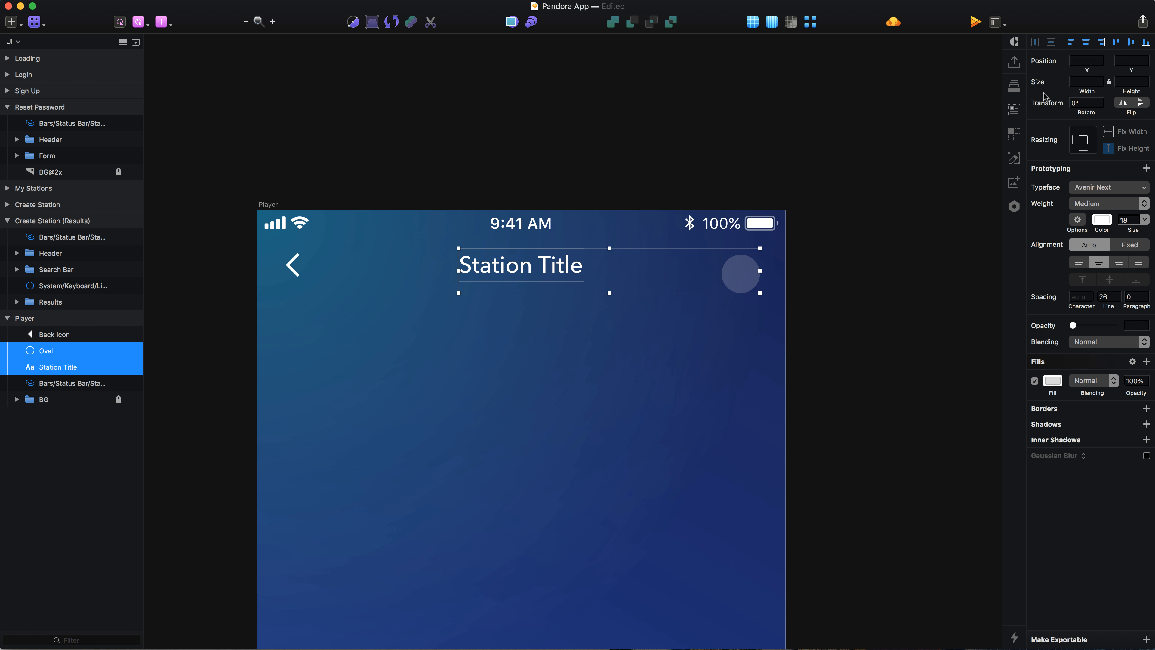
{"action": "left_click", "coordinate": [877, 310]}
{"action": "left_click", "coordinate": [738, 278]}
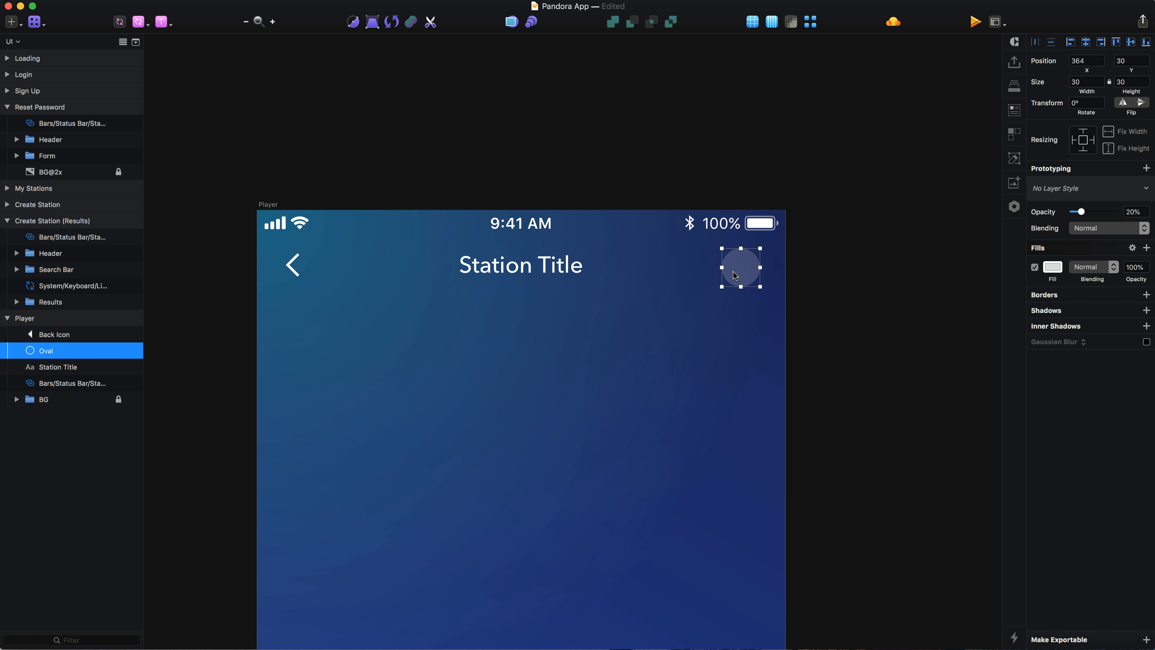
{"action": "left_click", "coordinate": [523, 269], "text": "shift"}
{"action": "scroll", "coordinate": [697, 280], "scroll_direction": "up", "scroll_amount": 3}
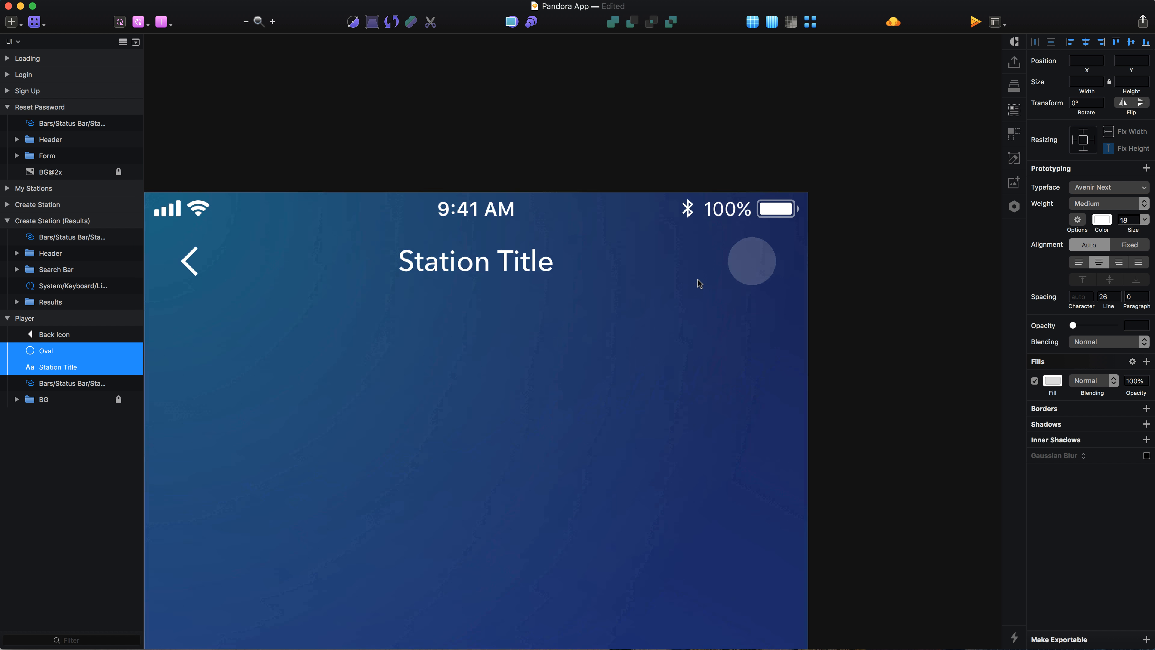
{"action": "left_click", "coordinate": [771, 337]}
{"action": "left_click", "coordinate": [781, 240]}
{"action": "scroll", "coordinate": [781, 242], "scroll_direction": "up", "scroll_amount": 5}
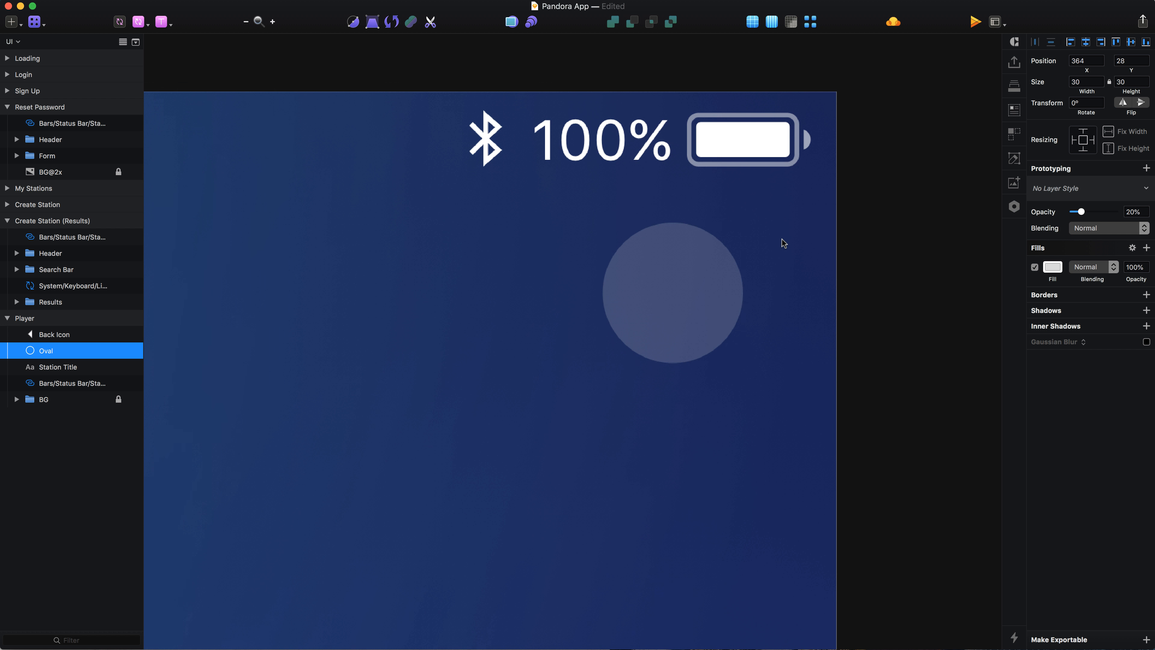
Step: Draw a tiny white dot about 2 × 2 px at the circle's top edge, fill FFFFFF
{"action": "key", "text": "o"}
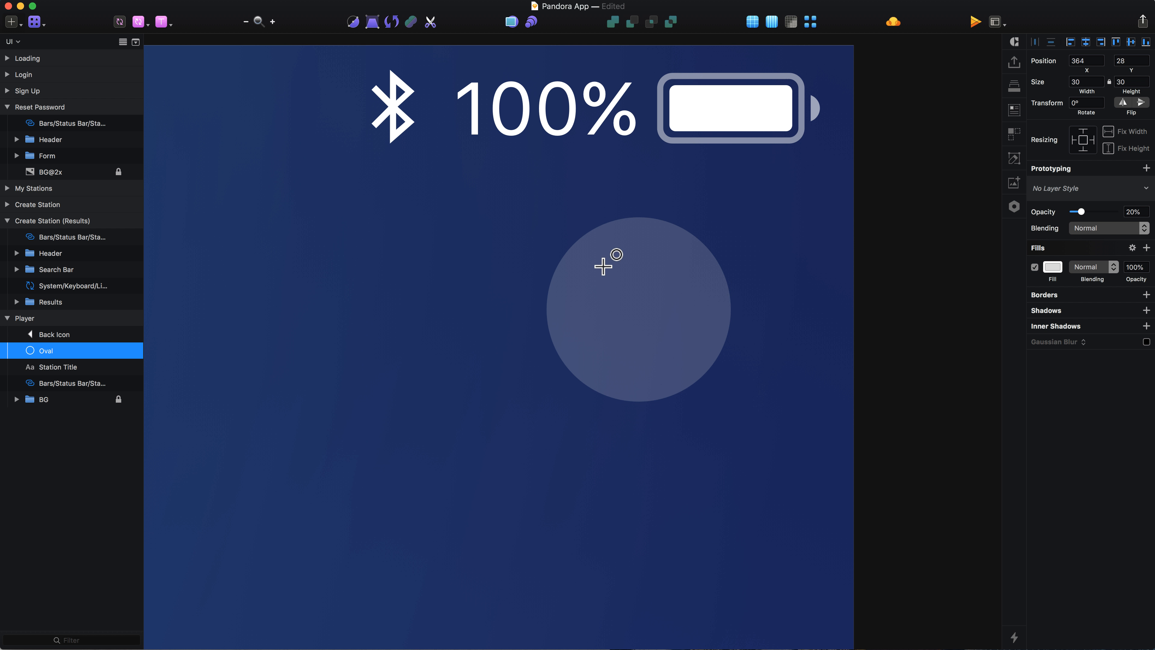
{"action": "left_click_drag", "start_coordinate": [628, 218], "coordinate": [638, 230]}
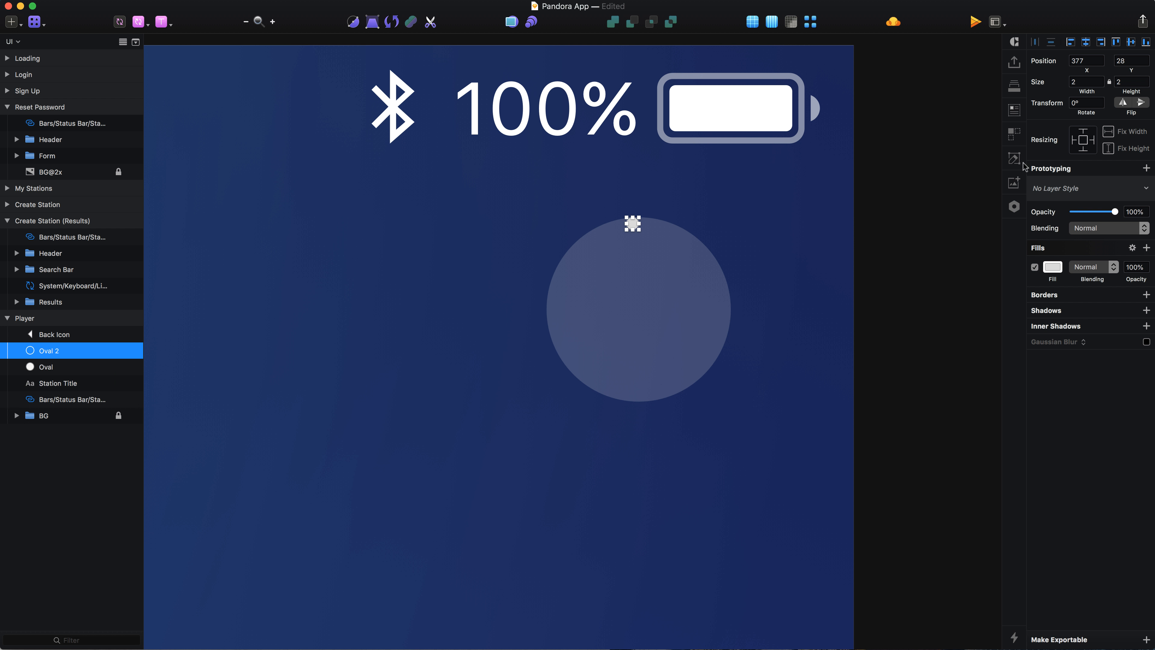
{"action": "left_click", "coordinate": [1052, 267]}
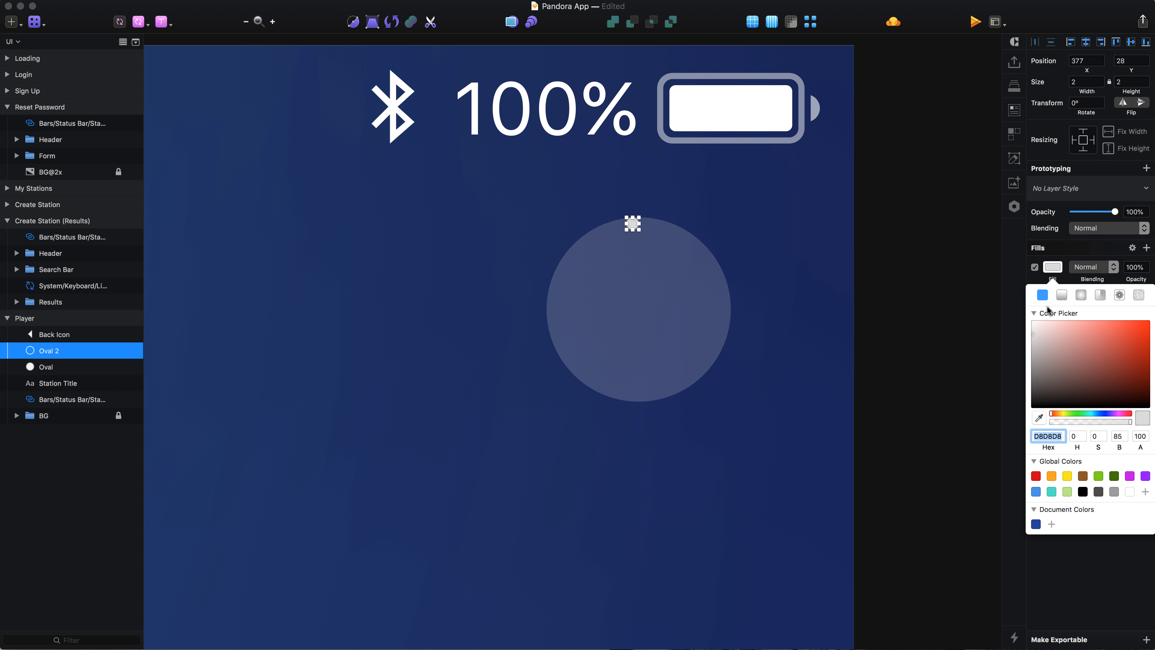
{"action": "left_click", "coordinate": [1052, 268]}
{"action": "key", "text": "Return"}
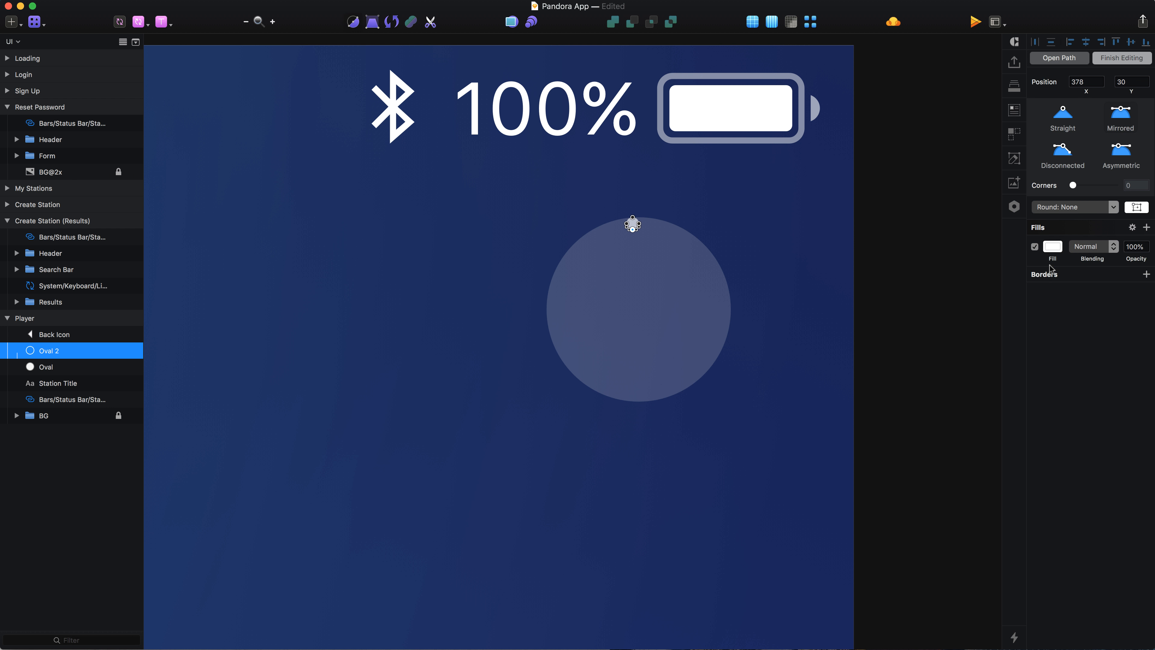
{"action": "key", "text": "Escape"}
Step: Centre the dot horizontally on the circle
{"action": "left_click", "coordinate": [698, 293], "text": "shift"}
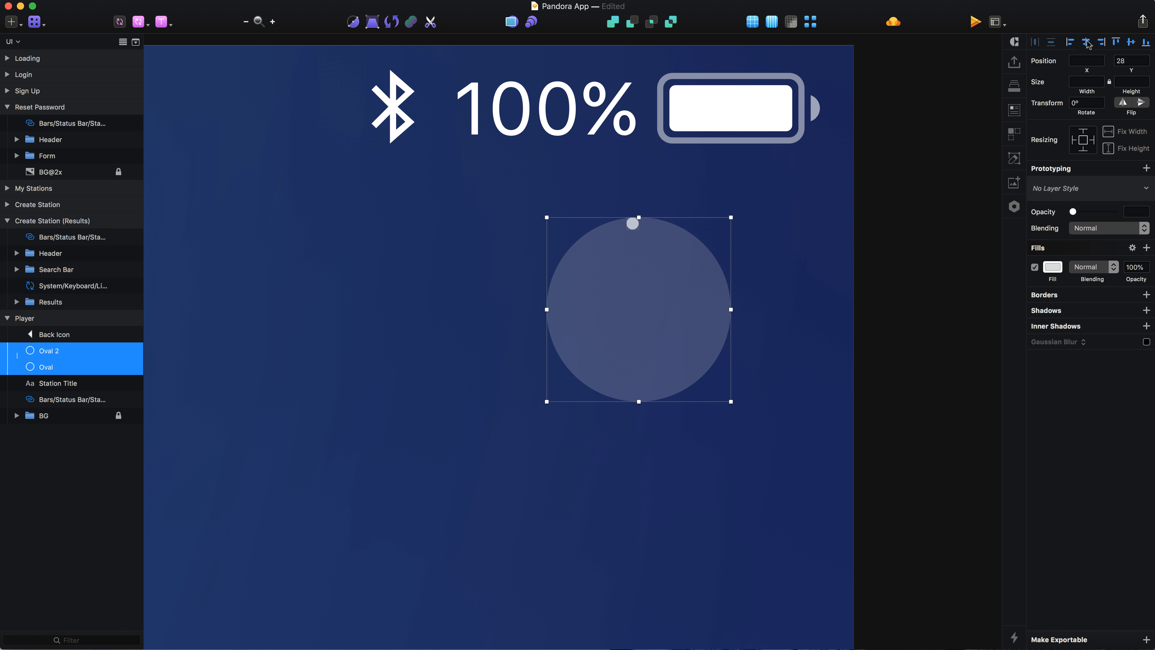
{"action": "left_click", "coordinate": [1086, 42]}
{"action": "left_click", "coordinate": [877, 323]}
Step: Apply Rotate Copies to the dot around the circle's centre to form a dotted ring
{"action": "left_click", "coordinate": [636, 223]}
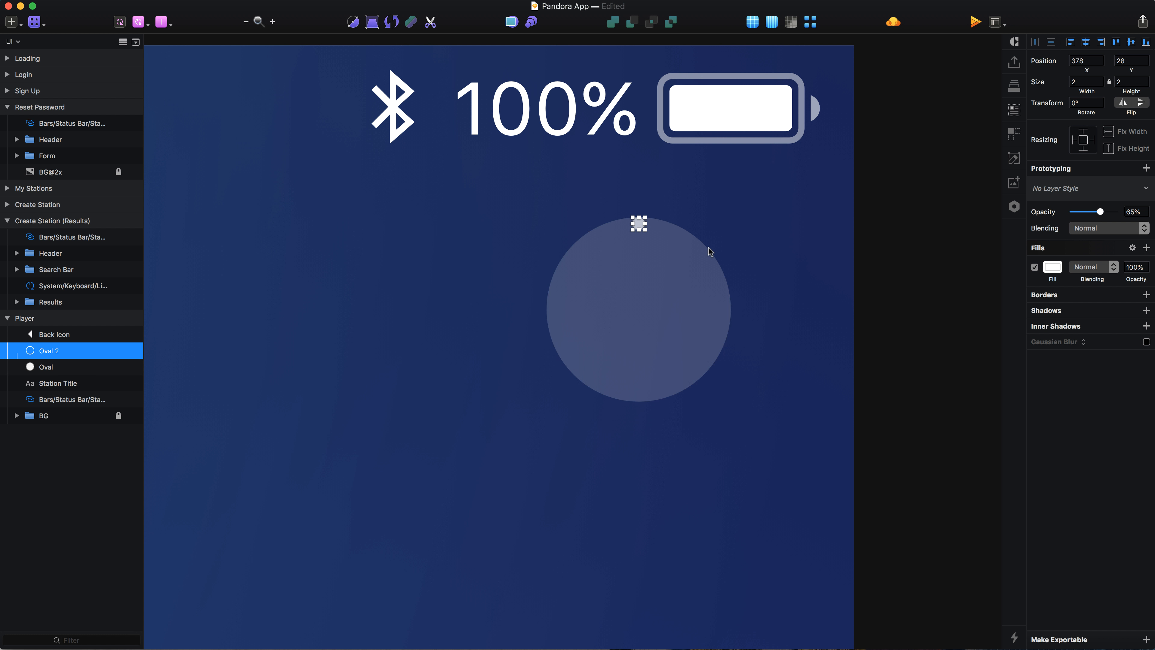
{"action": "left_click", "coordinate": [169, 0]}
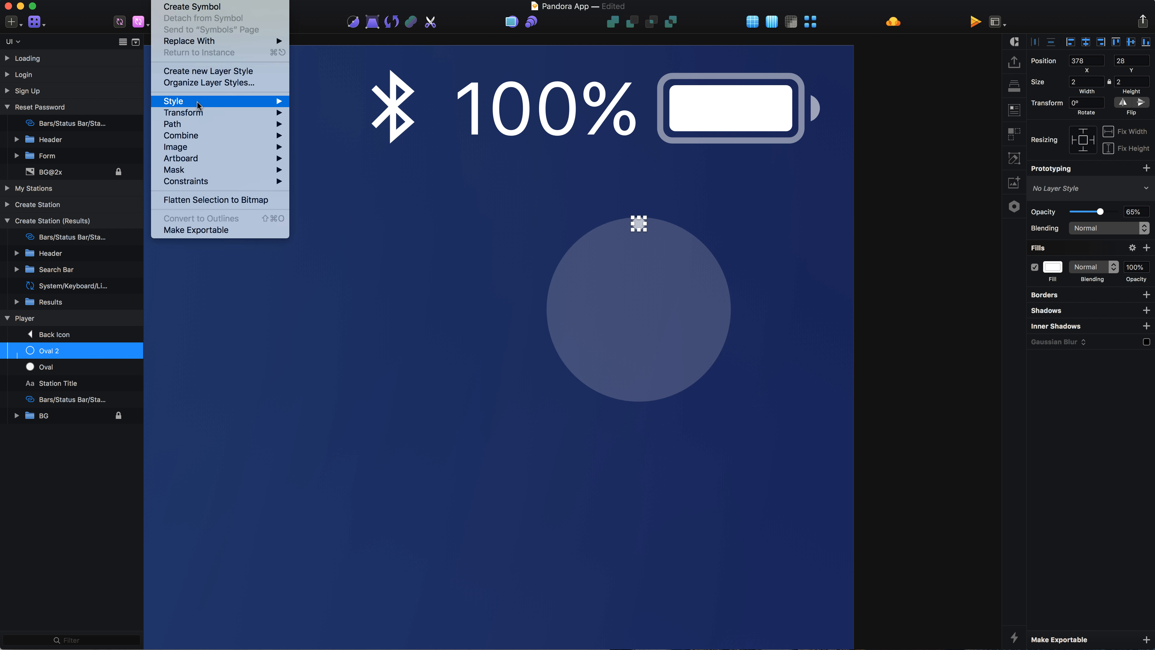
{"action": "mouse_move", "coordinate": [199, 128]}
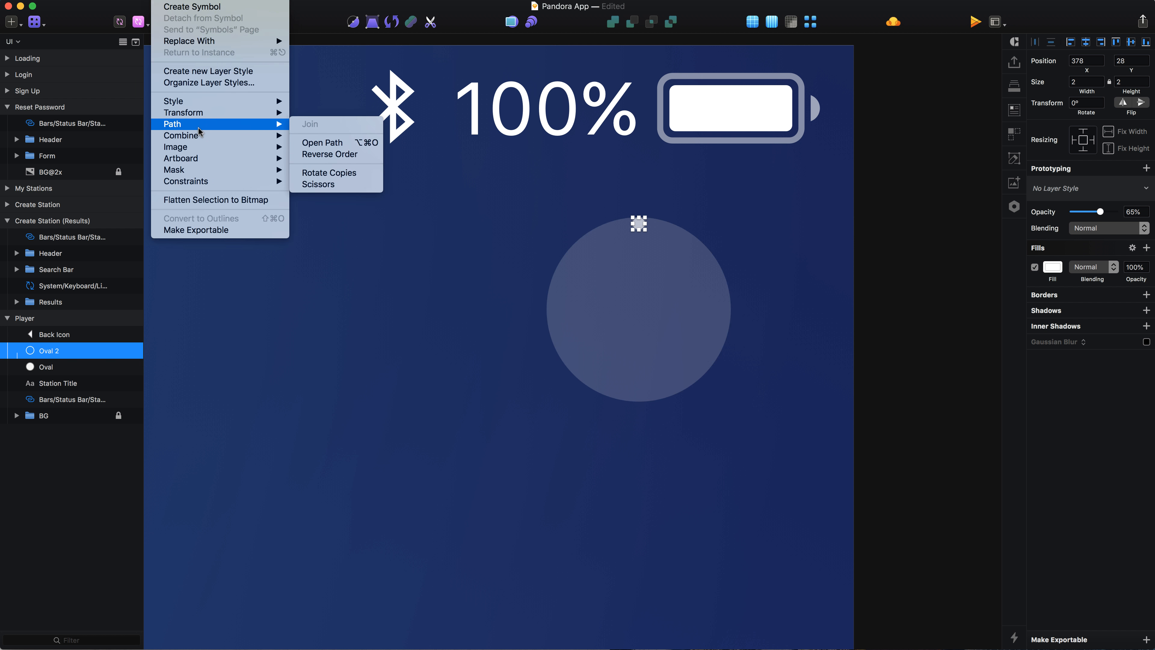
{"action": "left_click", "coordinate": [359, 173]}
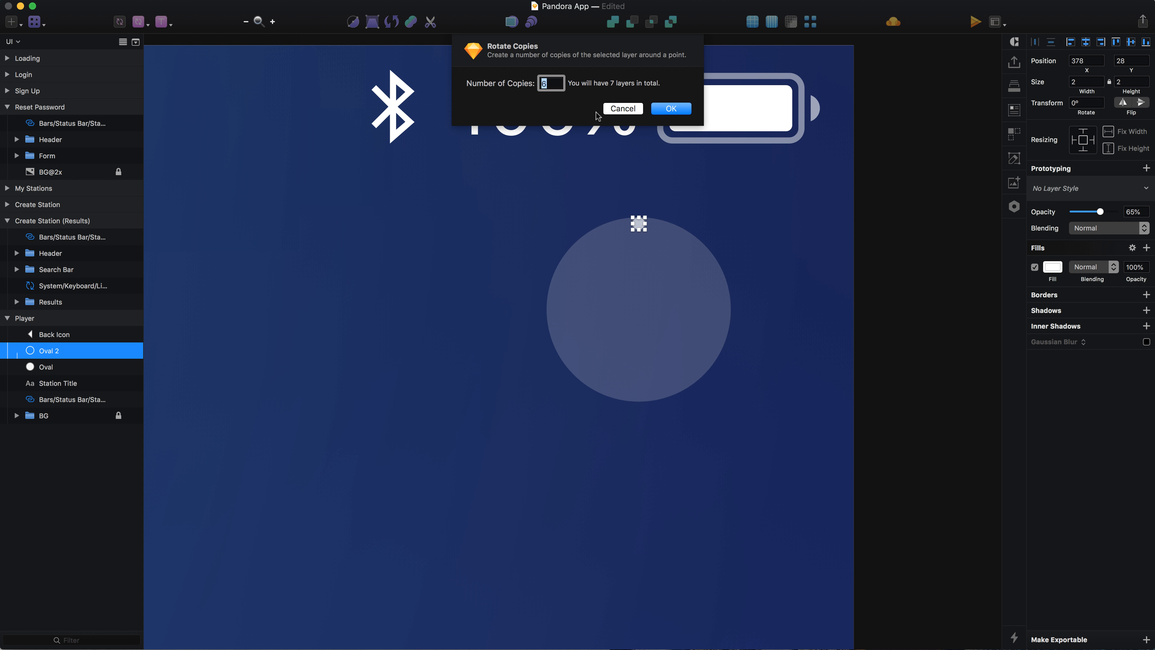
{"action": "key", "text": "Return"}
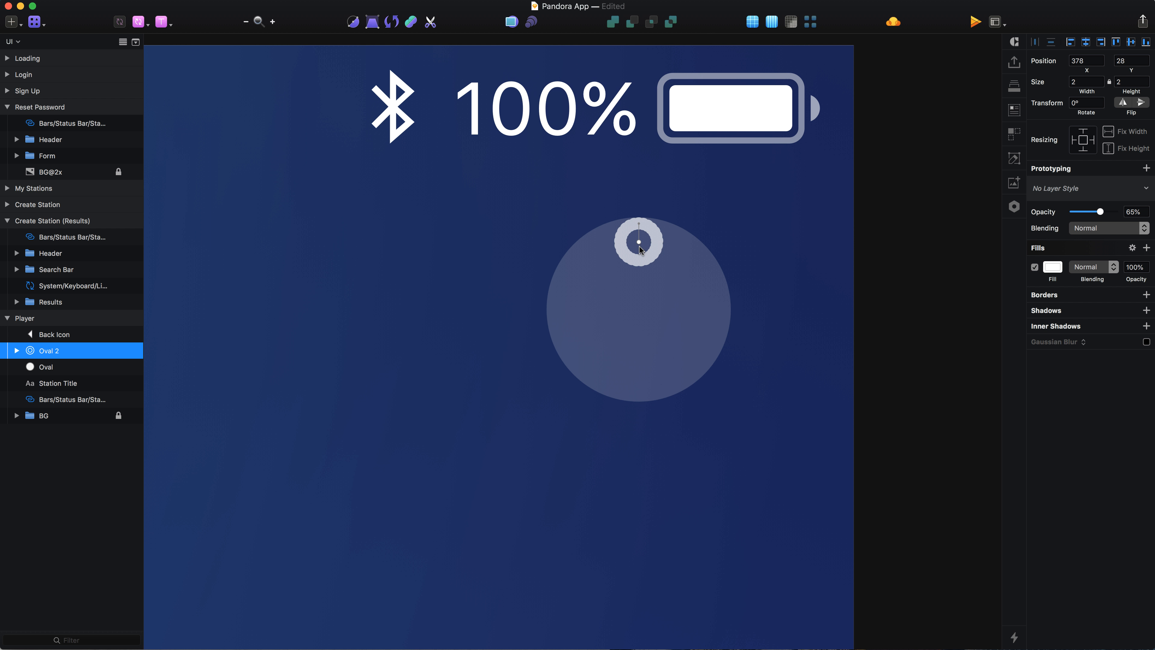
{"action": "left_click_drag", "start_coordinate": [639, 244], "coordinate": [638, 309]}
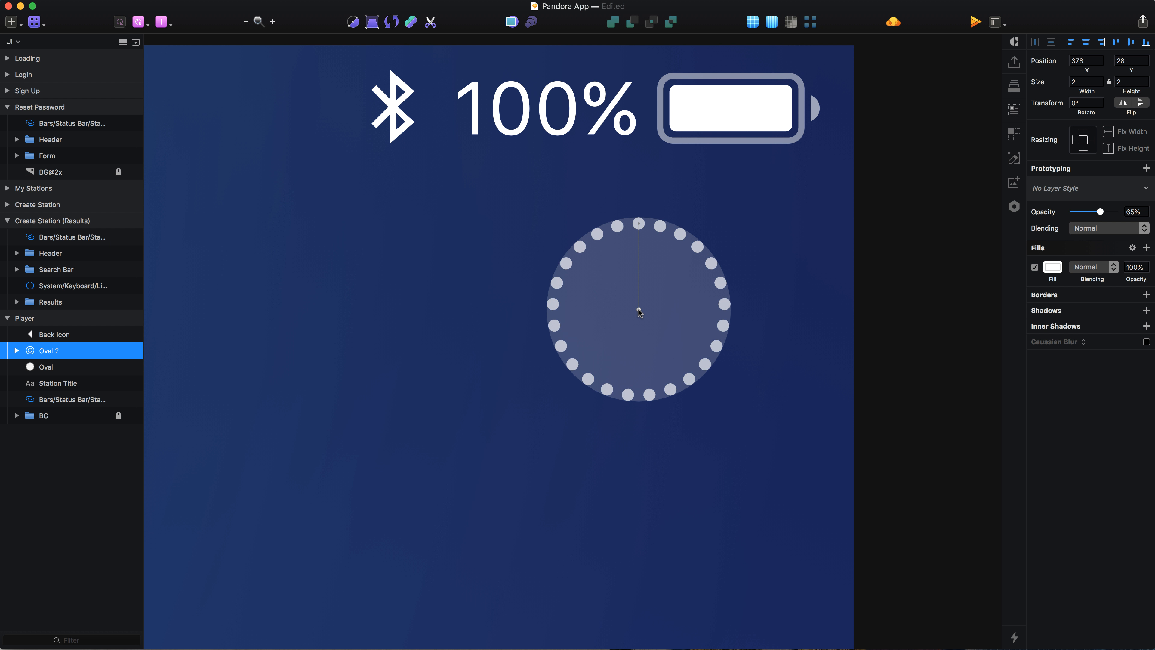
{"action": "key", "text": "Return"}
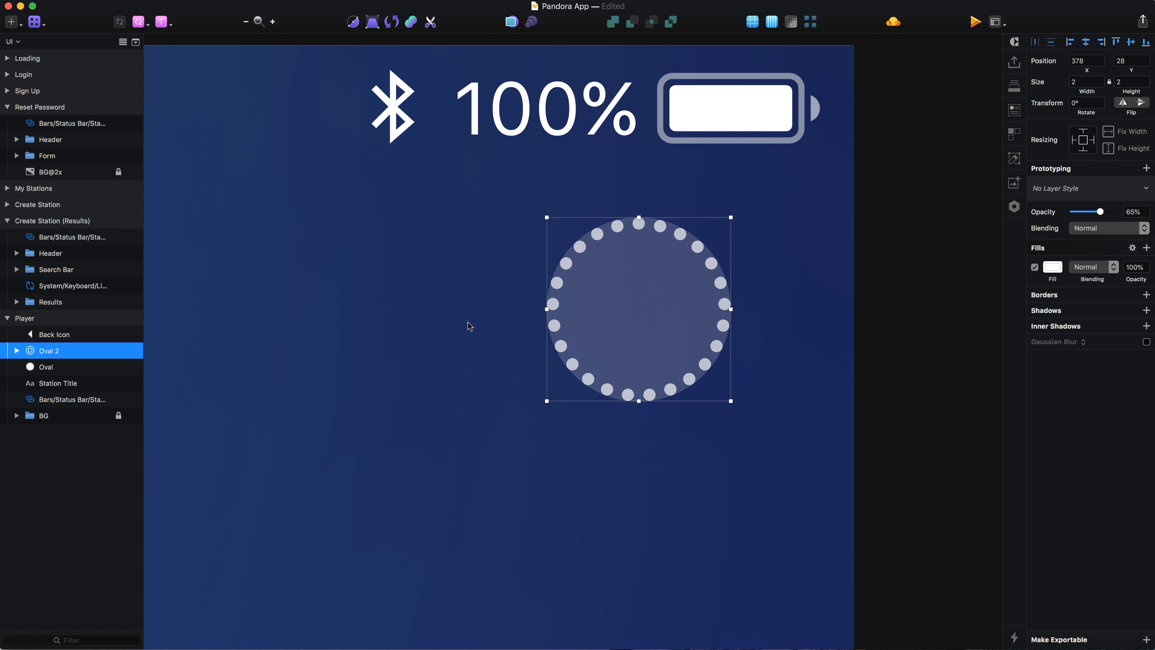
Step: Delete the underlying circle and group the dotted ring
{"action": "left_click", "coordinate": [54, 368]}
{"action": "key", "text": "Delete"}
{"action": "left_click", "coordinate": [61, 350]}
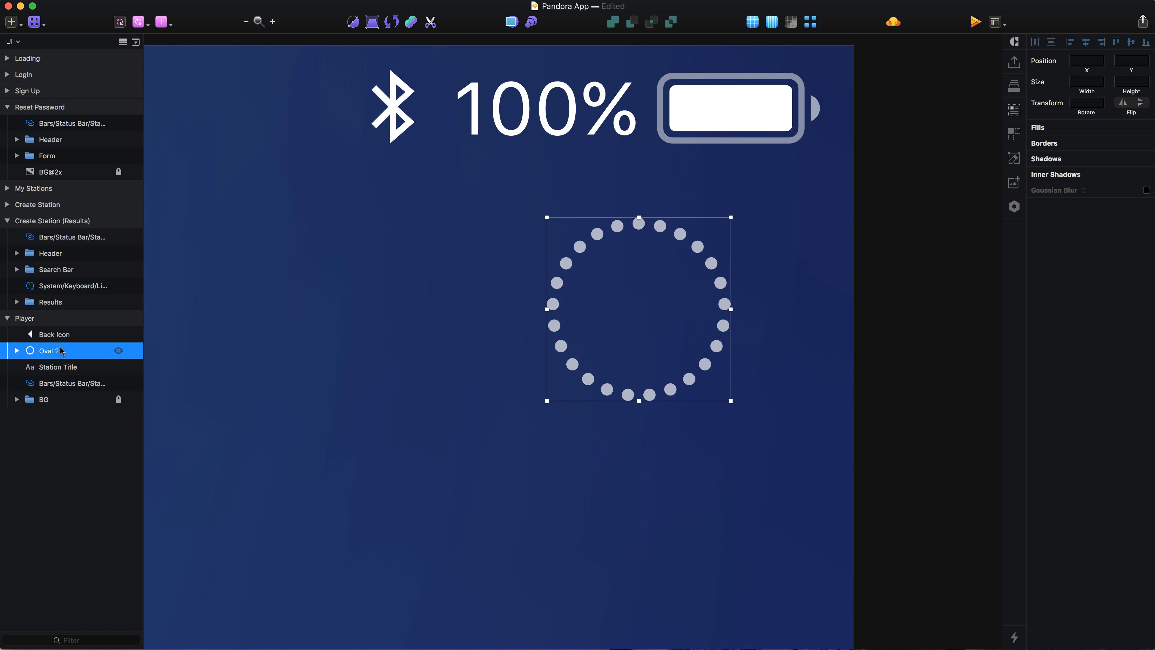
{"action": "key", "text": "super+g"}
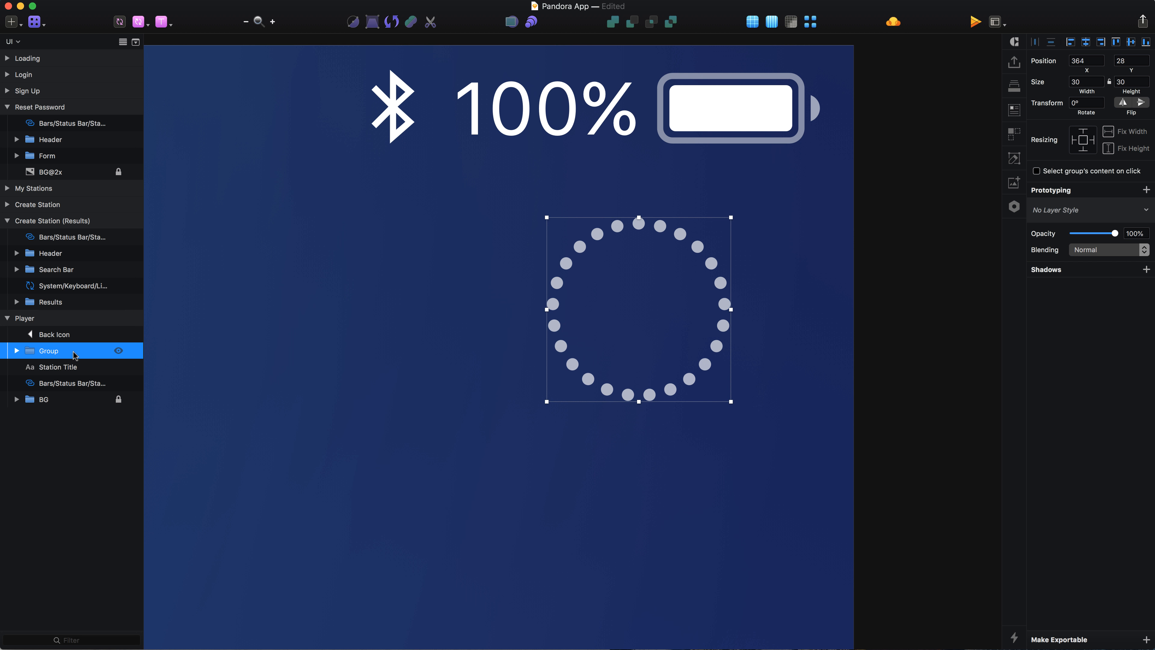
{"action": "double_click", "coordinate": [73, 351]}
{"action": "type", "text": "Dots"}
{"action": "key", "text": "Return"}
{"action": "key", "text": "super+z"}
Step: Rename the dotted ring group to Track Thumbed
{"action": "key", "text": "super+r"}
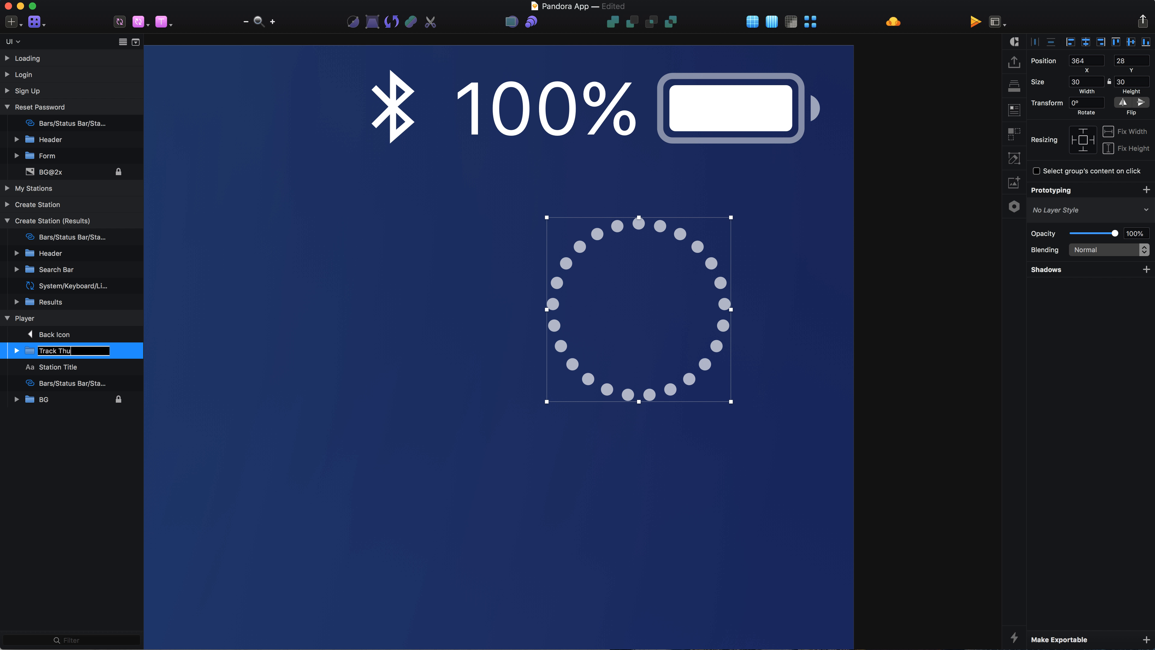
{"action": "type", "text": "Track Thumbed"}
{"action": "key", "text": "Return"}
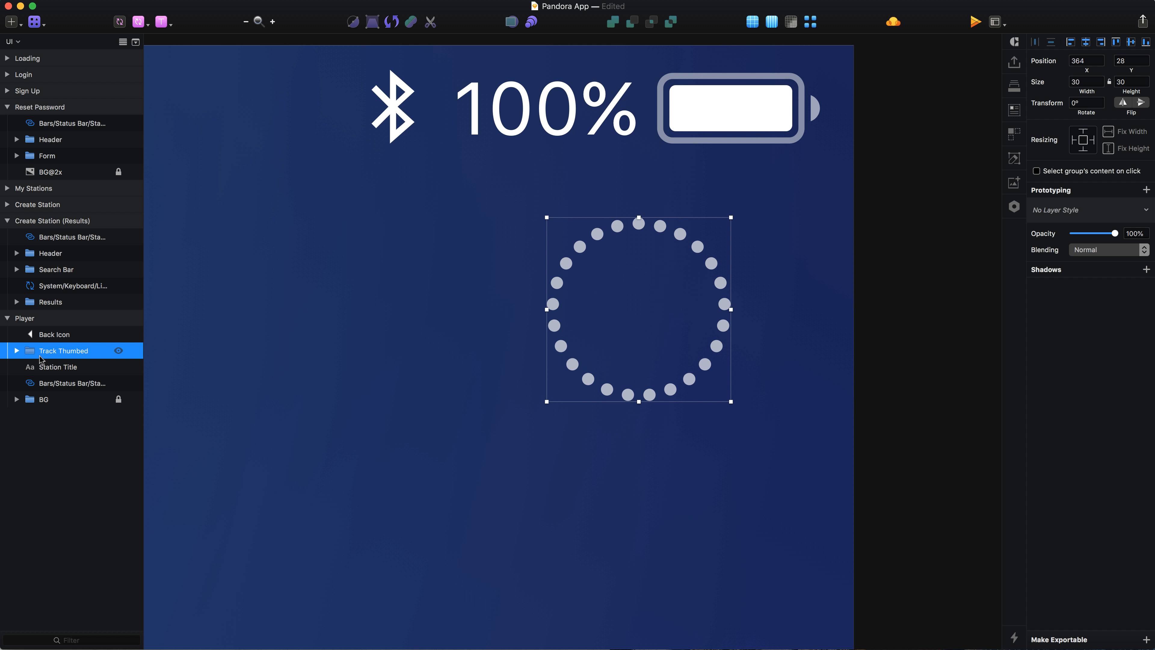
Step: Group the back icon, Station Title and Track Thumbed layers together
{"action": "key", "text": "alt+super+Down"}
{"action": "left_click", "coordinate": [72, 347], "text": "shift"}
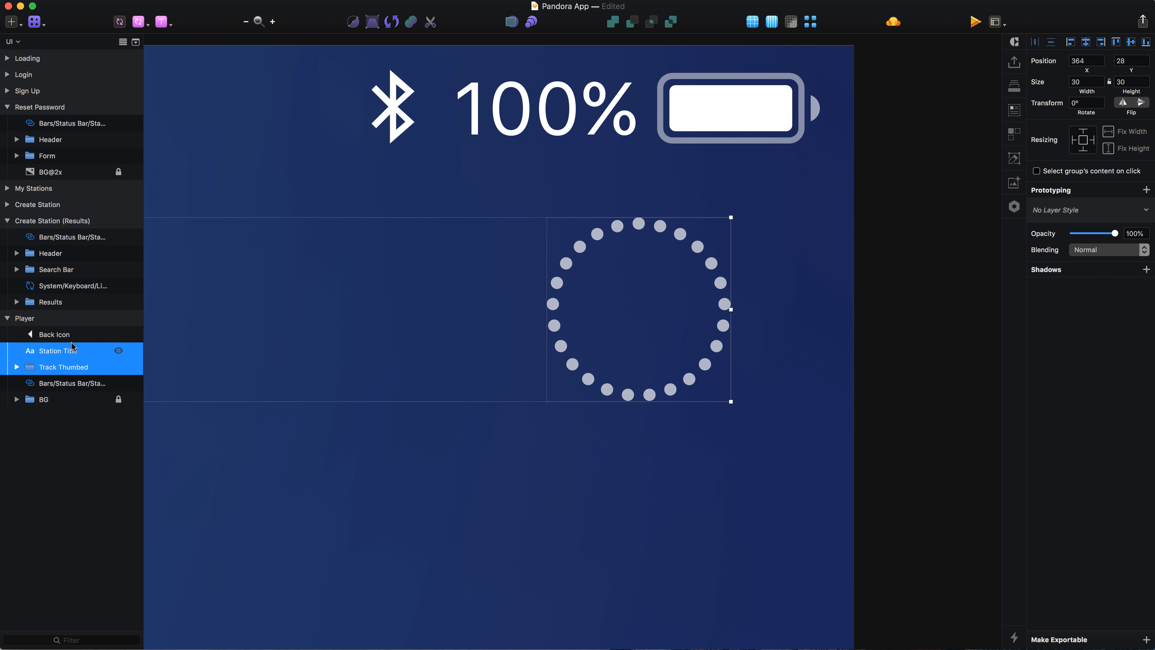
{"action": "left_click", "coordinate": [70, 335], "text": "shift"}
{"action": "key", "text": "super+g"}
Step: Rename the new group to Header and move it below the status bar layer
{"action": "double_click", "coordinate": [62, 332]}
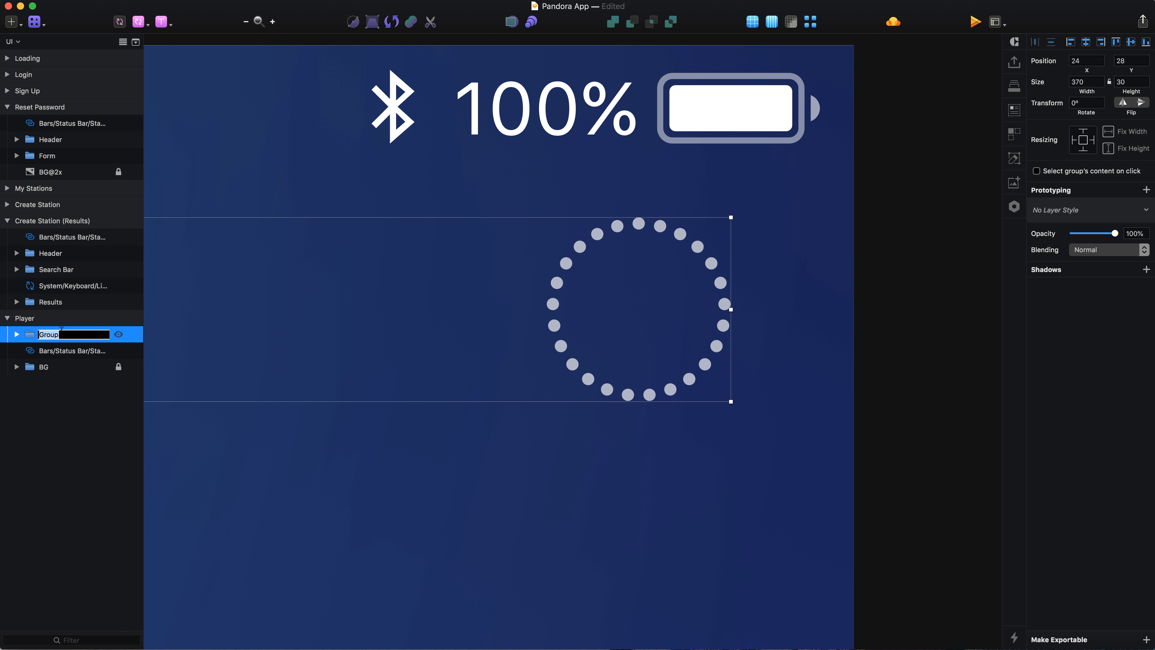
{"action": "type", "text": "Header"}
{"action": "key", "text": "Return"}
{"action": "key", "text": "alt+super+Down"}
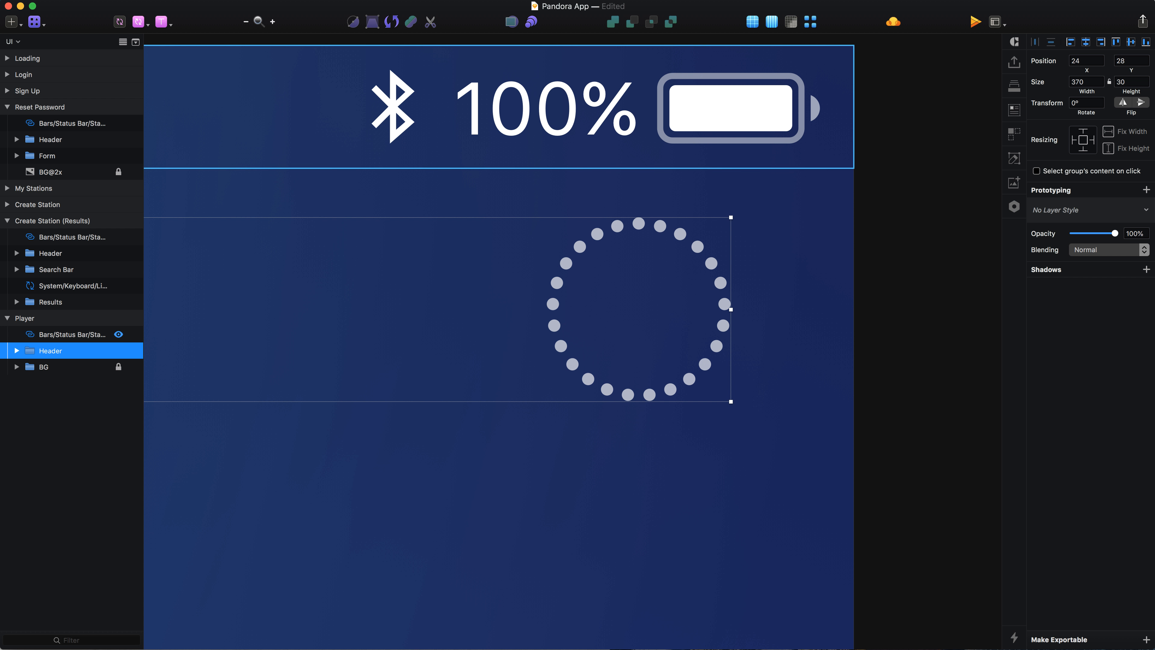
Step: Draw a square rectangle about 398 × 398 px below the header in the Player artboard
{"action": "scroll", "coordinate": [448, 382], "scroll_direction": "down", "scroll_amount": 8}
{"action": "scroll", "coordinate": [448, 383], "scroll_direction": "left", "scroll_amount": 8}
{"action": "scroll", "coordinate": [448, 383], "scroll_direction": "down", "scroll_amount": 4}
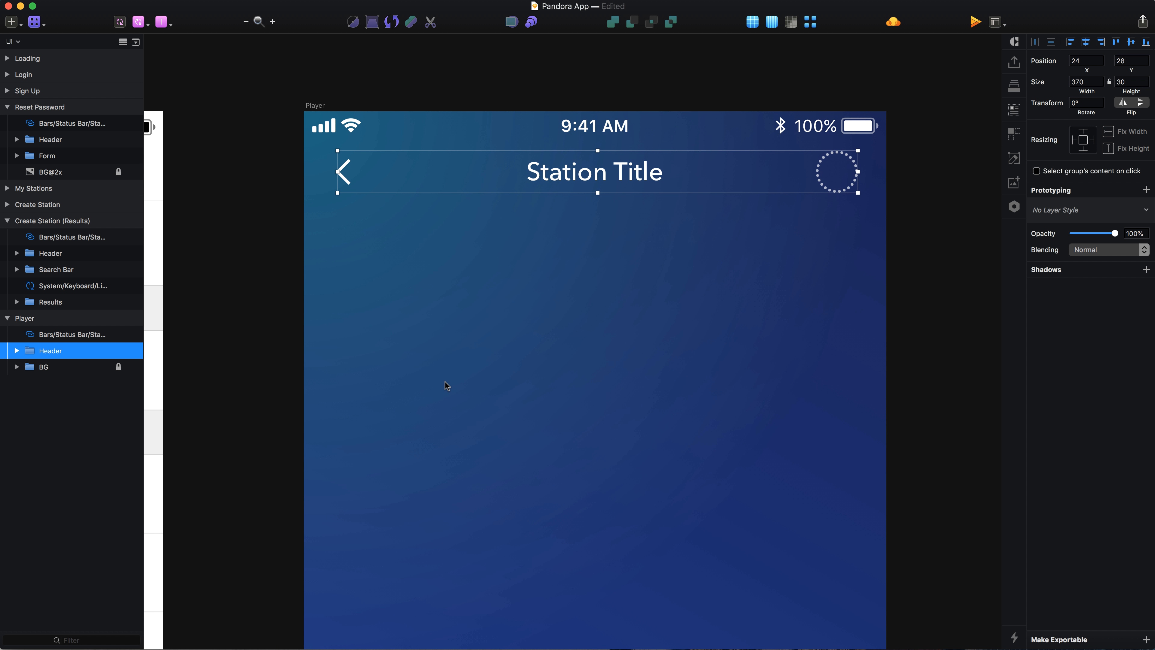
{"action": "left_click", "coordinate": [244, 332]}
{"action": "key", "text": "r"}
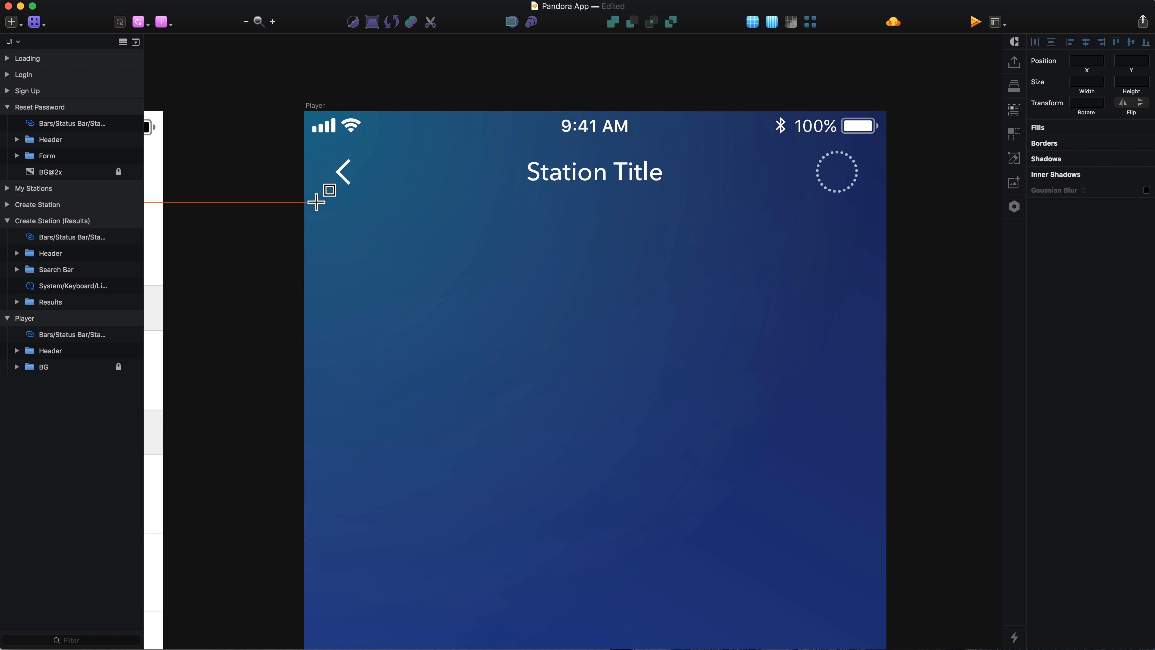
{"action": "mouse_move", "coordinate": [316, 202]}
{"action": "left_mouse_down"}
{"action": "mouse_move", "coordinate": [855, 647]}
{"action": "mouse_move", "coordinate": [876, 606]}
{"action": "mouse_move", "coordinate": [884, 633]}
{"action": "left_mouse_up"}
{"action": "scroll", "coordinate": [749, 454], "scroll_direction": "down", "scroll_amount": 3}
{"action": "scroll", "coordinate": [747, 450], "scroll_direction": "down", "scroll_amount": 2}
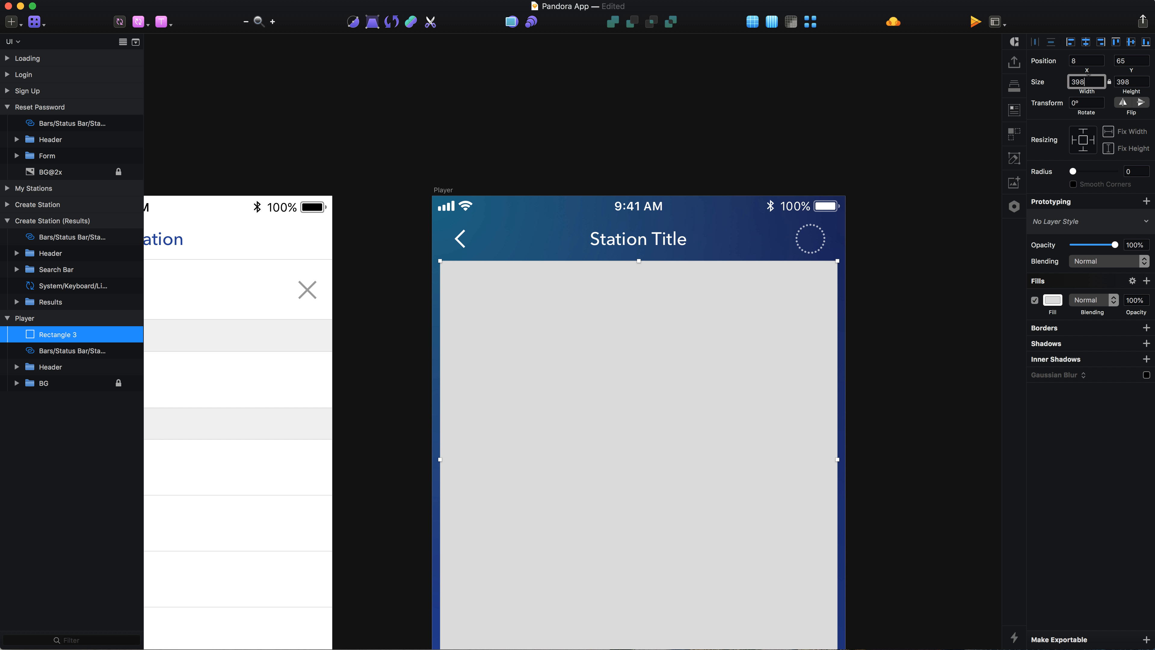
Step: Resize the square to 388 px, centre it horizontally and set its Y position to 80
{"action": "key", "text": "shift+Down"}
{"action": "left_click", "coordinate": [1101, 42]}
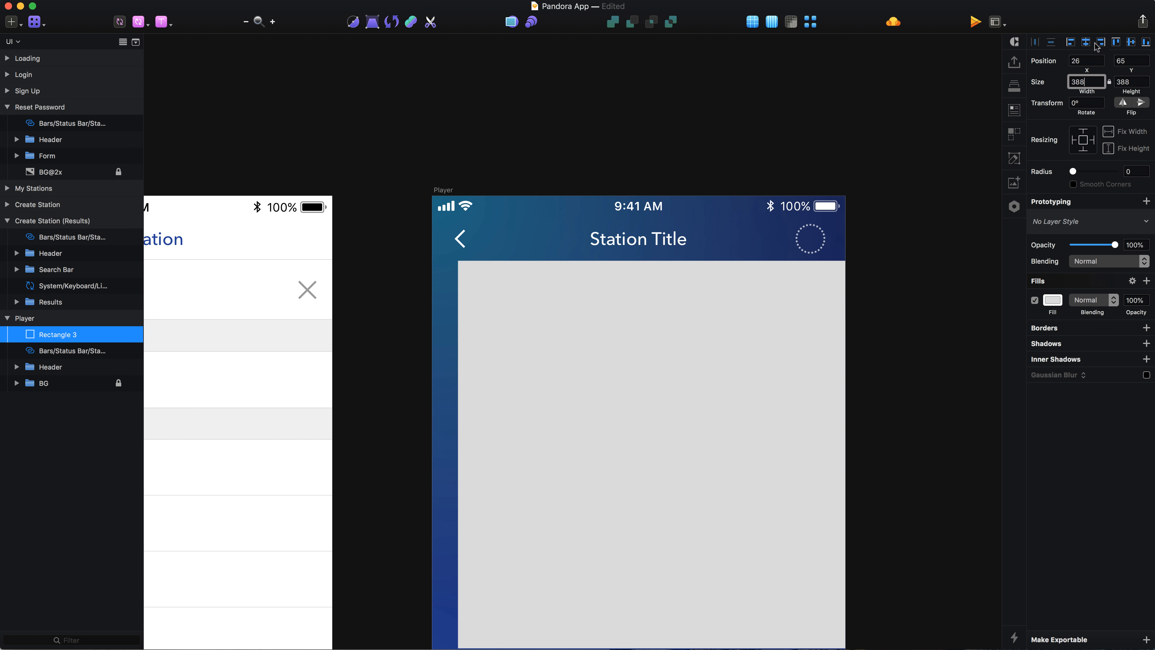
{"action": "left_click", "coordinate": [1087, 40]}
{"action": "left_click", "coordinate": [1130, 59]}
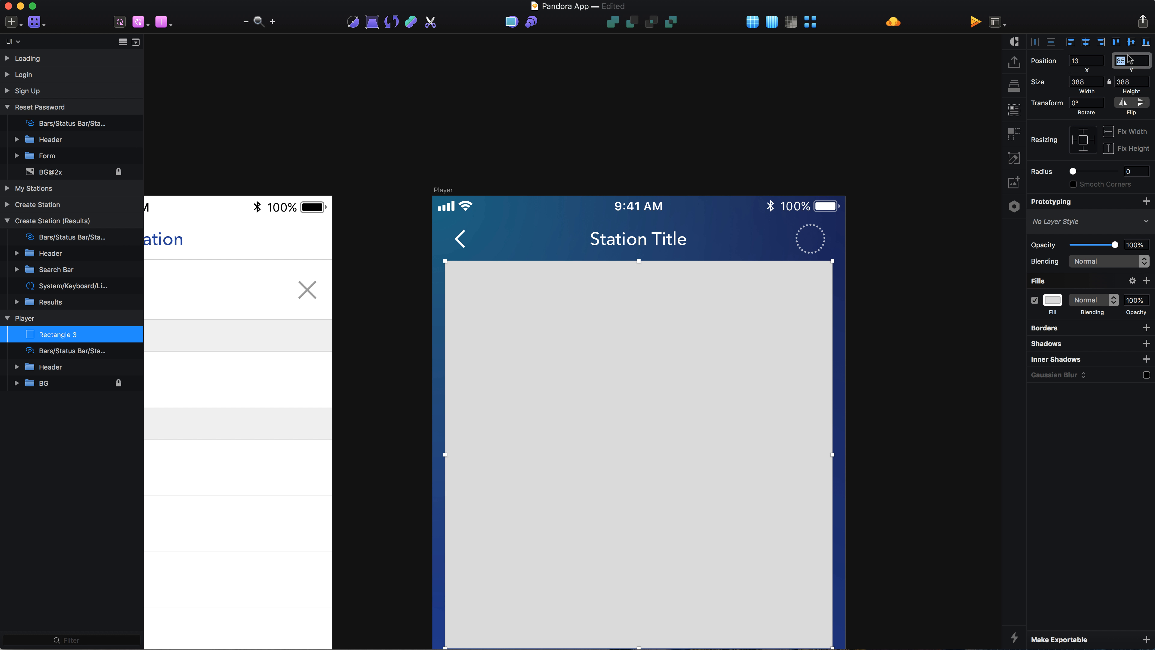
{"action": "left_click", "coordinate": [858, 177]}
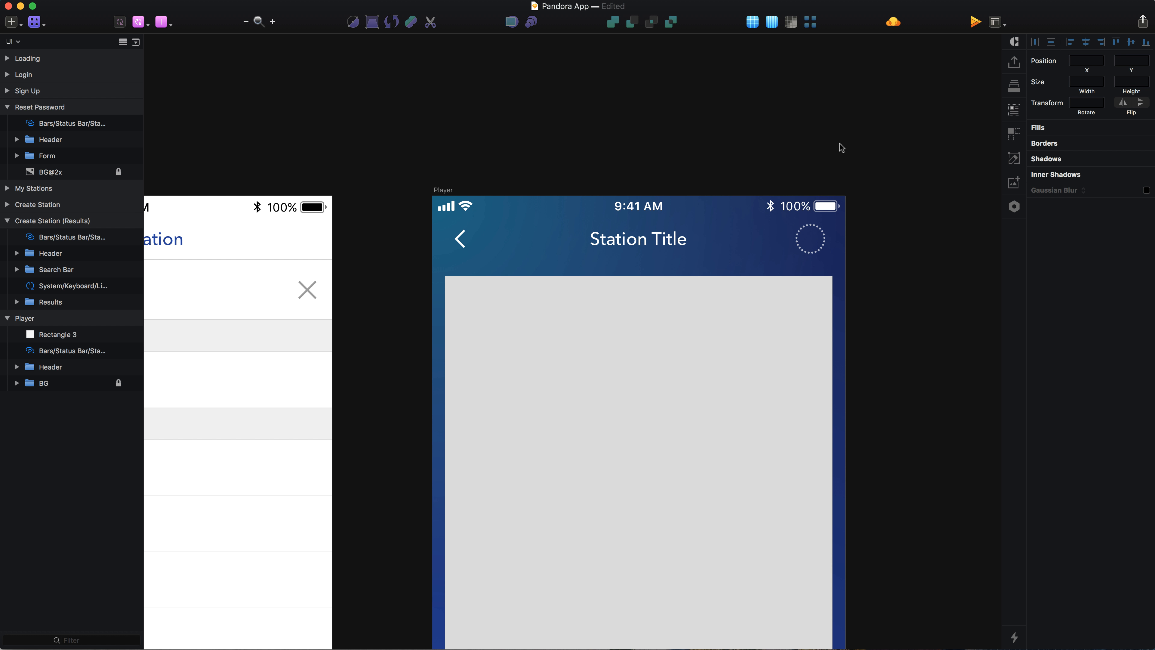
Step: Rename the rectangle layer to Album Artwork
{"action": "scroll", "coordinate": [595, 308], "scroll_direction": "down", "scroll_amount": 4}
{"action": "left_click", "coordinate": [595, 309]}
{"action": "key", "text": "super+r"}
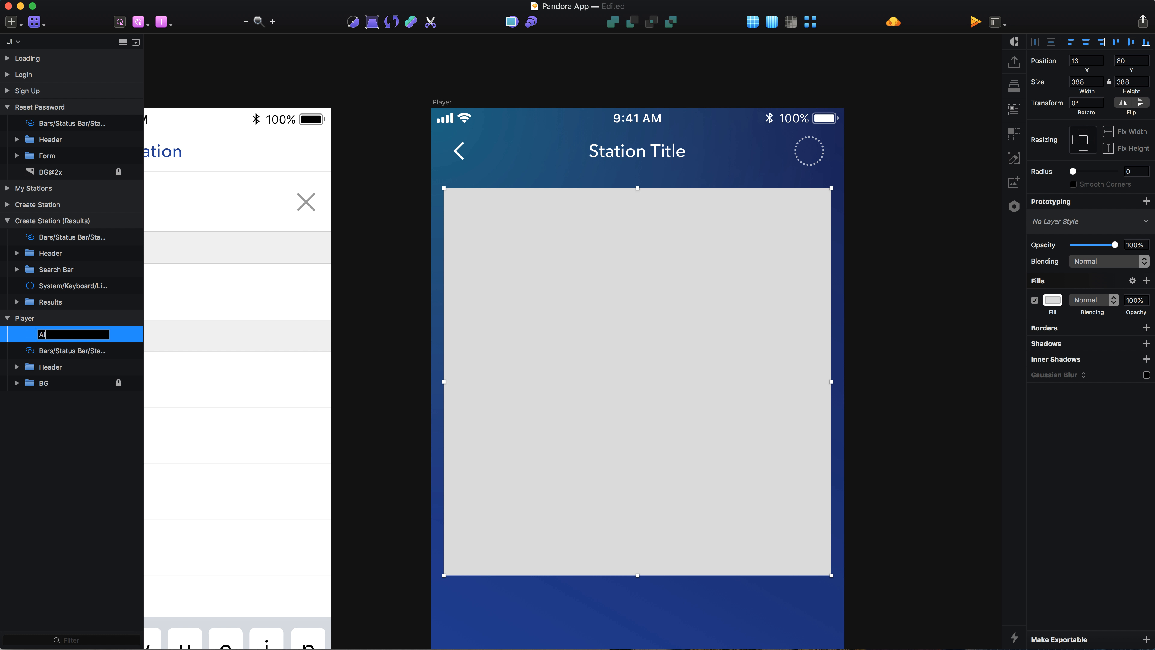
{"action": "type", "text": "Album Artwork"}
{"action": "key", "text": "Return"}
Step: Move the Album Artwork layer down two positions, behind the header and status bar
{"action": "left_click", "coordinate": [879, 382]}
{"action": "scroll", "coordinate": [715, 361], "scroll_direction": "down", "scroll_amount": 3}
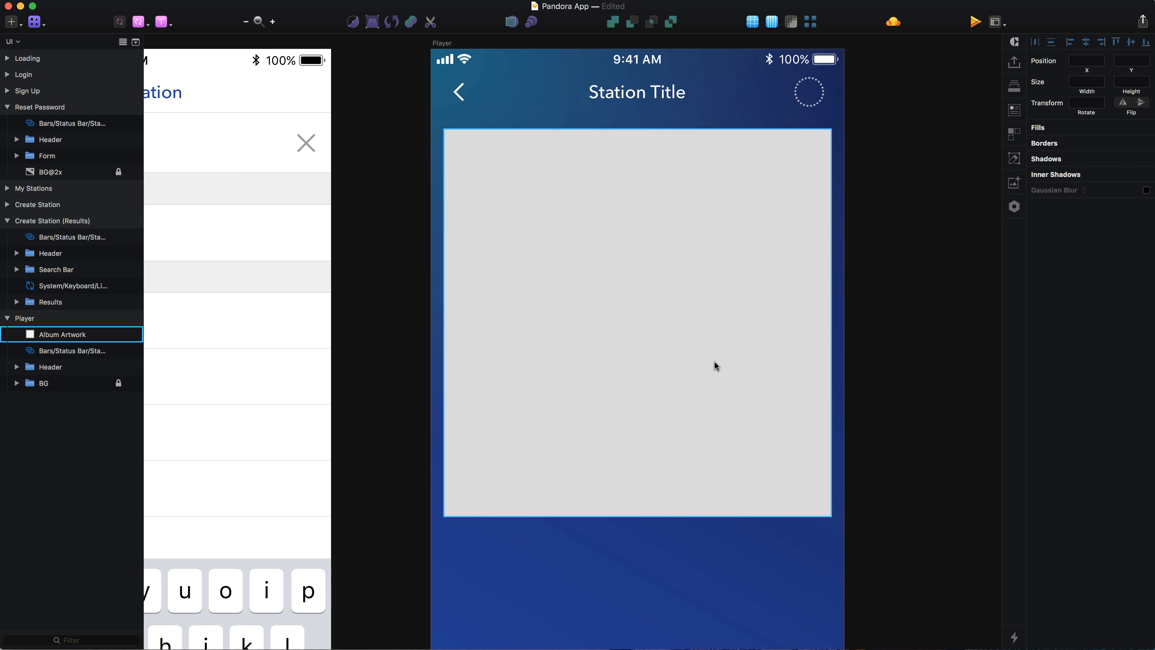
{"action": "left_click", "coordinate": [714, 360]}
{"action": "key", "text": "super+alt+Down"}
{"action": "key", "text": "super+alt+Down"}
{"action": "scroll", "coordinate": [727, 389], "scroll_direction": "down", "scroll_amount": 2}
{"action": "scroll", "coordinate": [727, 391], "scroll_direction": "down", "scroll_amount": 5}
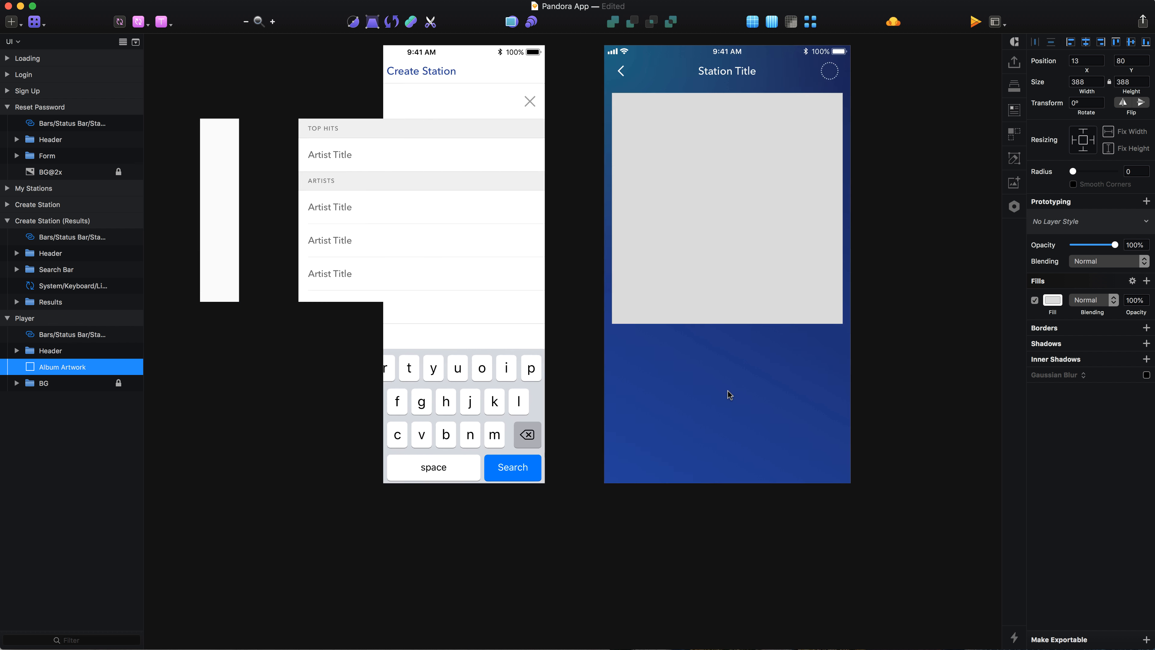
Step: Copy the Song Title and Artist text layers from the My Stations Now Playing Bar and paste them into the Player artboard
{"action": "scroll", "coordinate": [727, 391], "scroll_direction": "left", "scroll_amount": 15}
{"action": "left_click", "coordinate": [485, 458], "text": "super"}
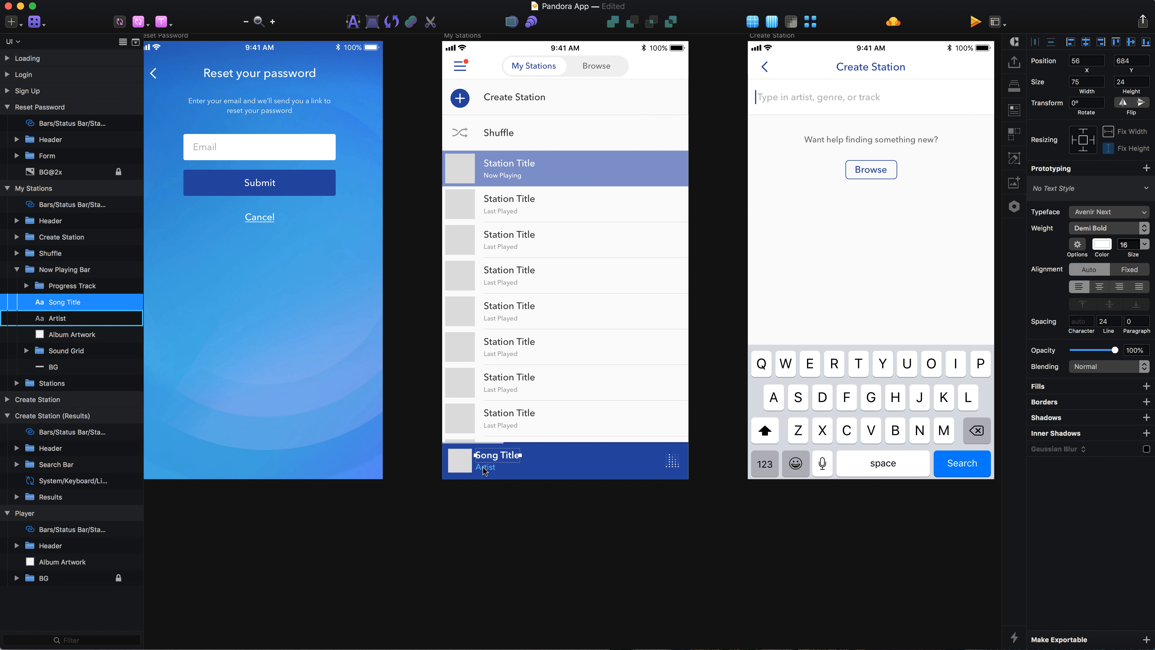
{"action": "left_click", "coordinate": [483, 468], "text": "super"}
{"action": "scroll", "coordinate": [485, 471], "scroll_direction": "right", "scroll_amount": 15}
{"action": "scroll", "coordinate": [410, 460], "scroll_direction": "left", "scroll_amount": 18}
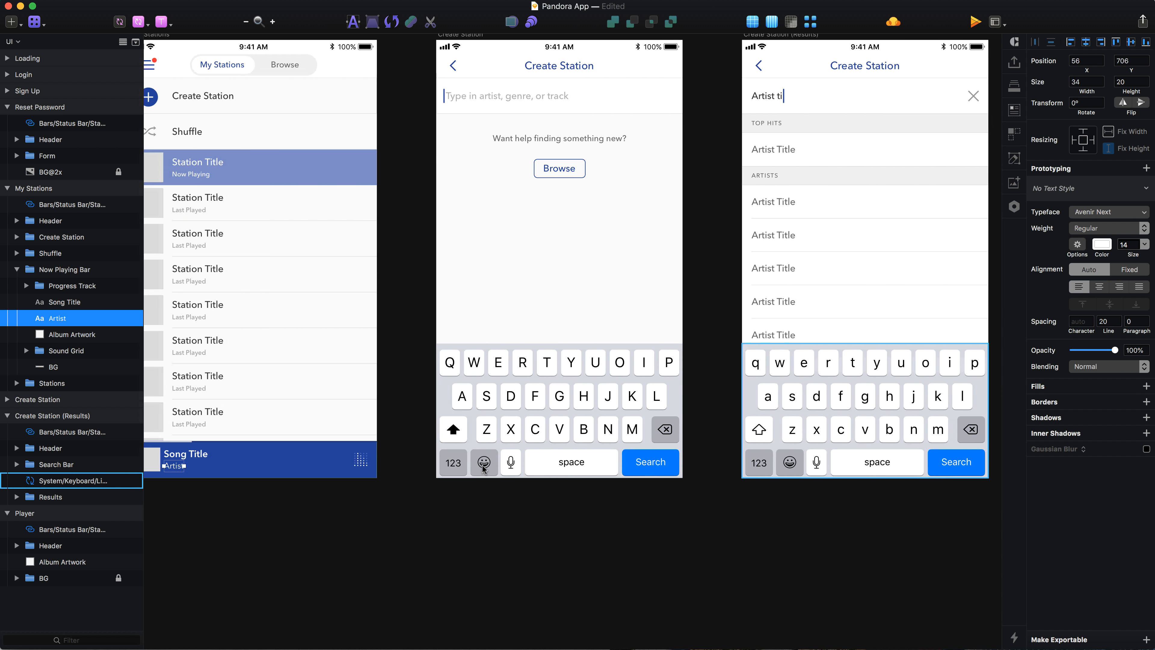
{"action": "left_click", "coordinate": [360, 459], "text": "shift"}
{"action": "scroll", "coordinate": [361, 459], "scroll_direction": "right", "scroll_amount": 14}
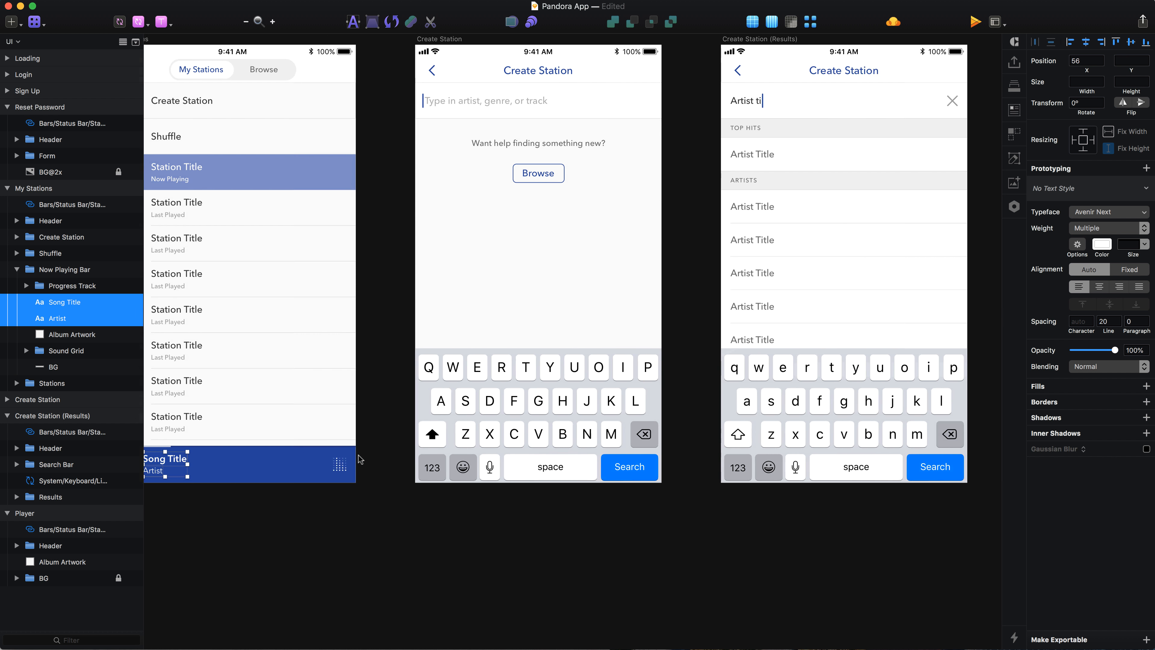
{"action": "left_click", "coordinate": [582, 290]}
{"action": "key", "text": "super+v"}
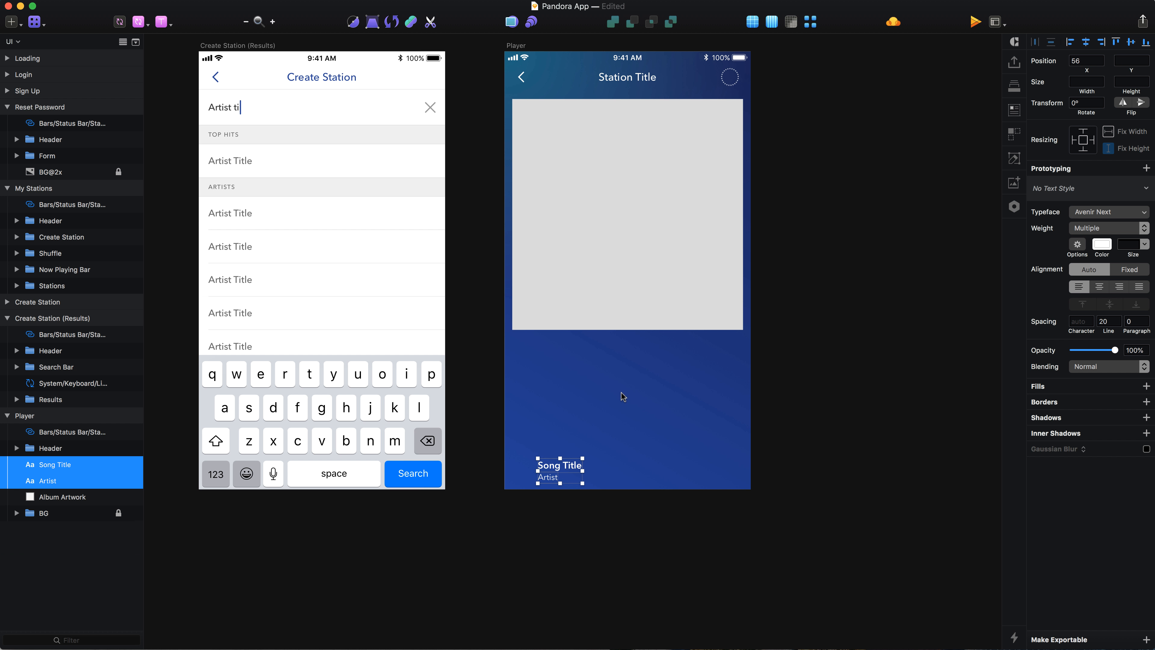
Step: Move the pasted text block just below the album artwork, aligned at X 20
{"action": "scroll", "coordinate": [601, 413], "scroll_direction": "up", "scroll_amount": 3}
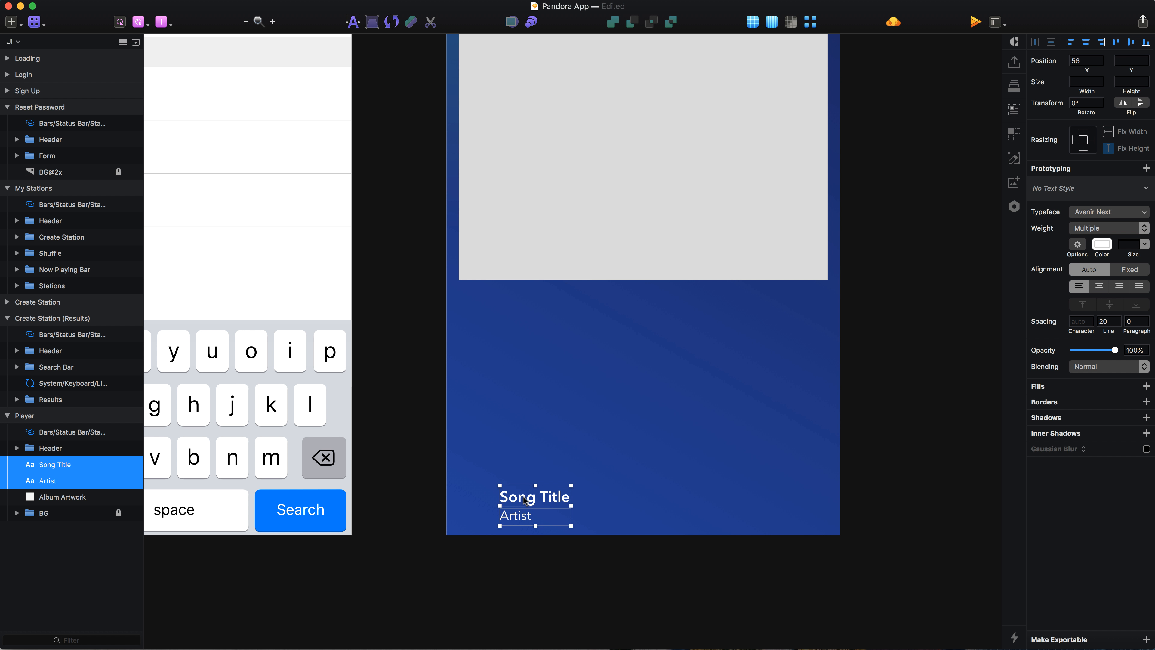
{"action": "left_click_drag", "start_coordinate": [546, 465], "coordinate": [516, 421]}
{"action": "scroll", "coordinate": [460, 296], "scroll_direction": "up", "scroll_amount": 3}
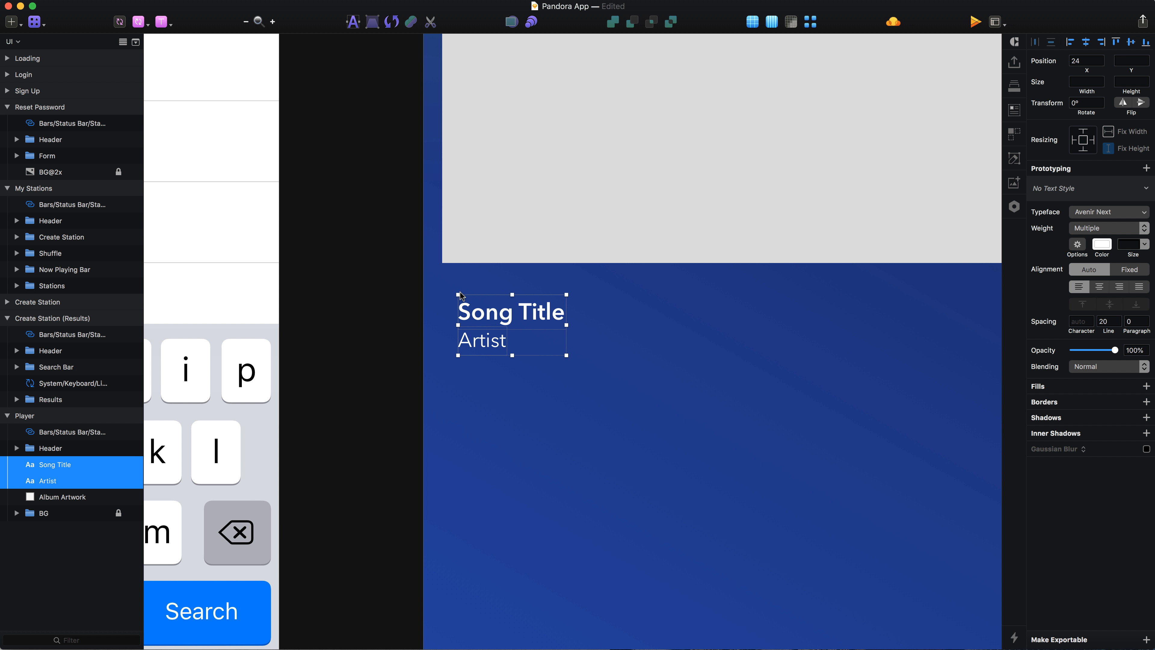
{"action": "key", "text": "Left"}
{"action": "key", "text": "Left"}
{"action": "key", "text": "Left"}
{"action": "key", "text": "Left"}
{"action": "key", "text": "alt"}
{"action": "key", "text": "Up"}
{"action": "key", "text": "Up"}
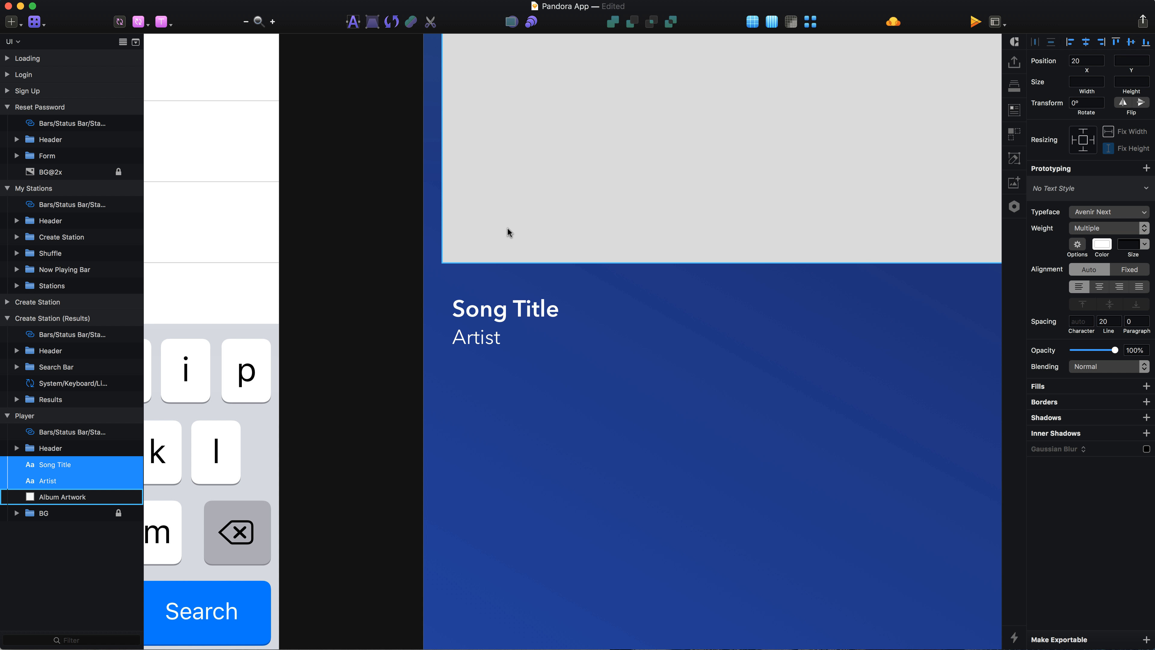
Step: Duplicate the Artist text and move the copy 20 px below the original
{"action": "left_click", "coordinate": [498, 430]}
{"action": "left_click", "coordinate": [489, 345]}
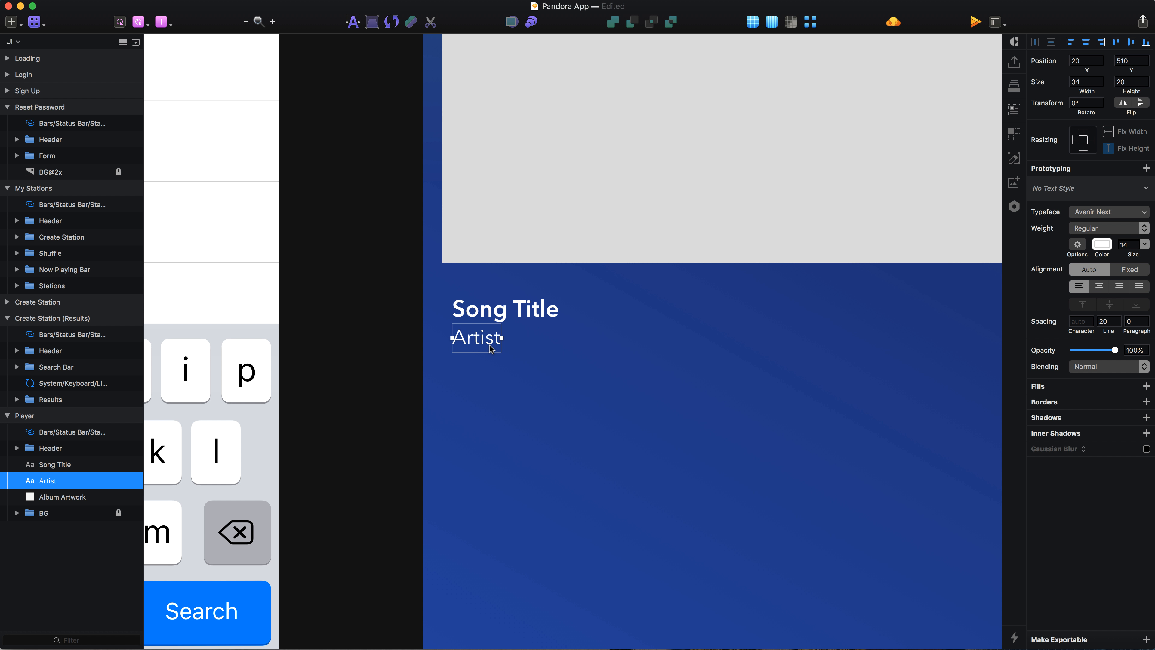
{"action": "key", "text": "super+d"}
{"action": "key", "text": "shift+Down"}
{"action": "key", "text": "Down"}
{"action": "key", "text": "Down"}
{"action": "key", "text": "Down"}
{"action": "key", "text": "Down"}
{"action": "key", "text": "Down"}
{"action": "key", "text": "Down"}
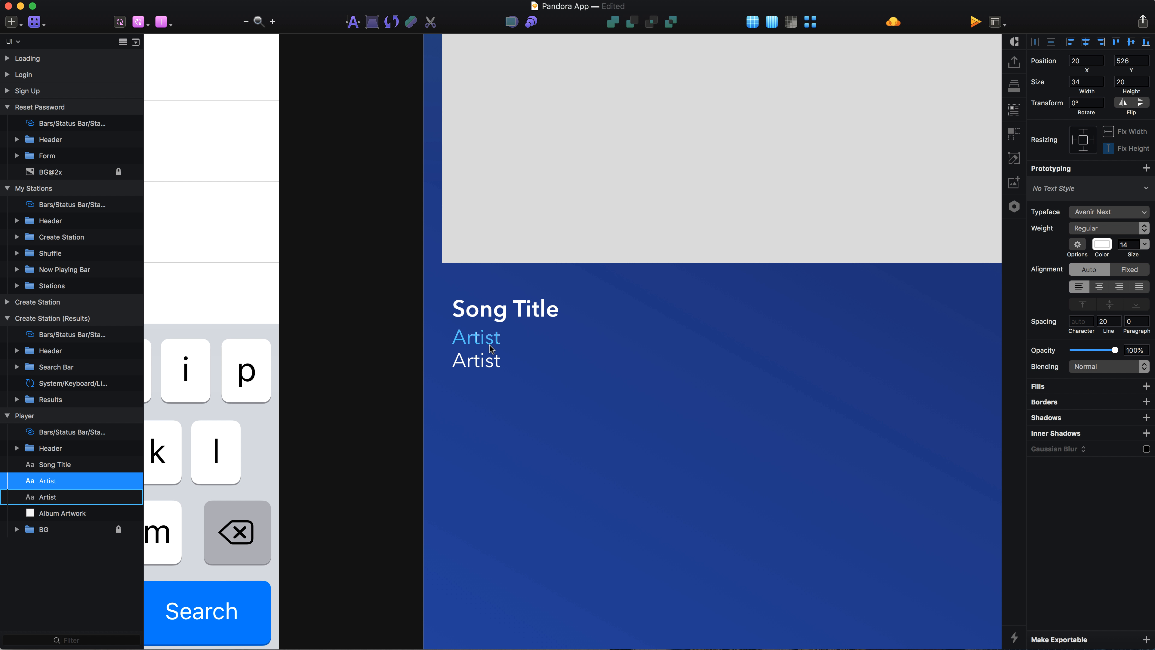
{"action": "key", "text": "Down"}
{"action": "key", "text": "Down"}
{"action": "key", "text": "Down"}
{"action": "key", "text": "Down"}
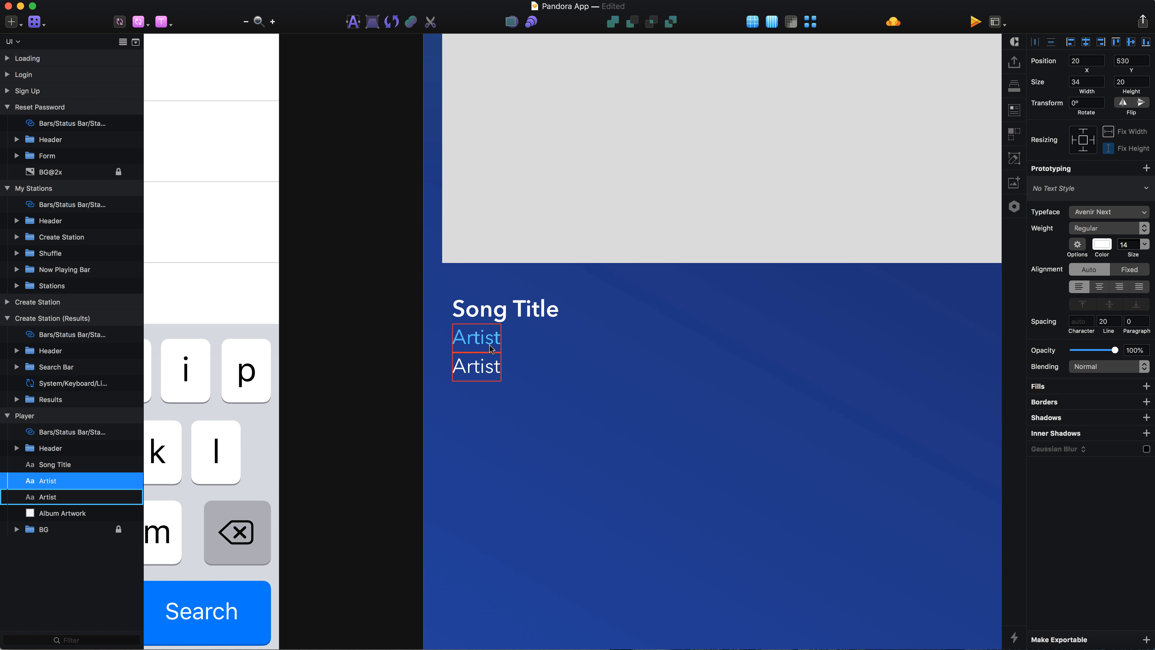
Step: Change the duplicated text to Album and set its weight to Italic
{"action": "key", "text": "Return"}
{"action": "type", "text": "Album"}
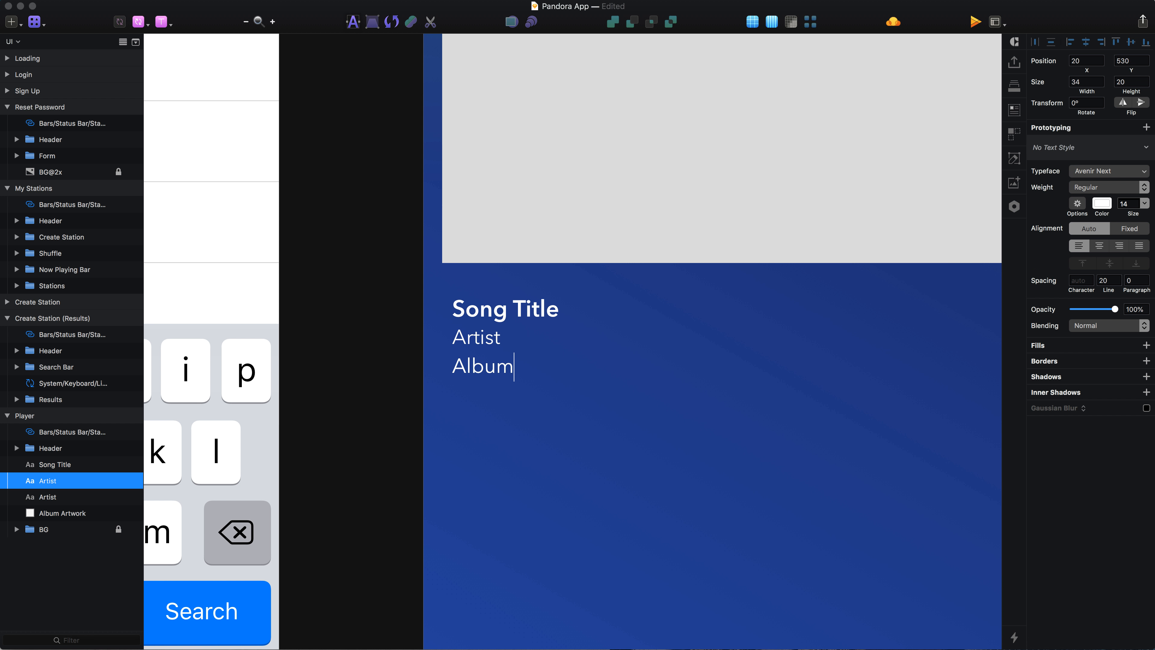
{"action": "key", "text": "Escape"}
{"action": "left_click", "coordinate": [1105, 234]}
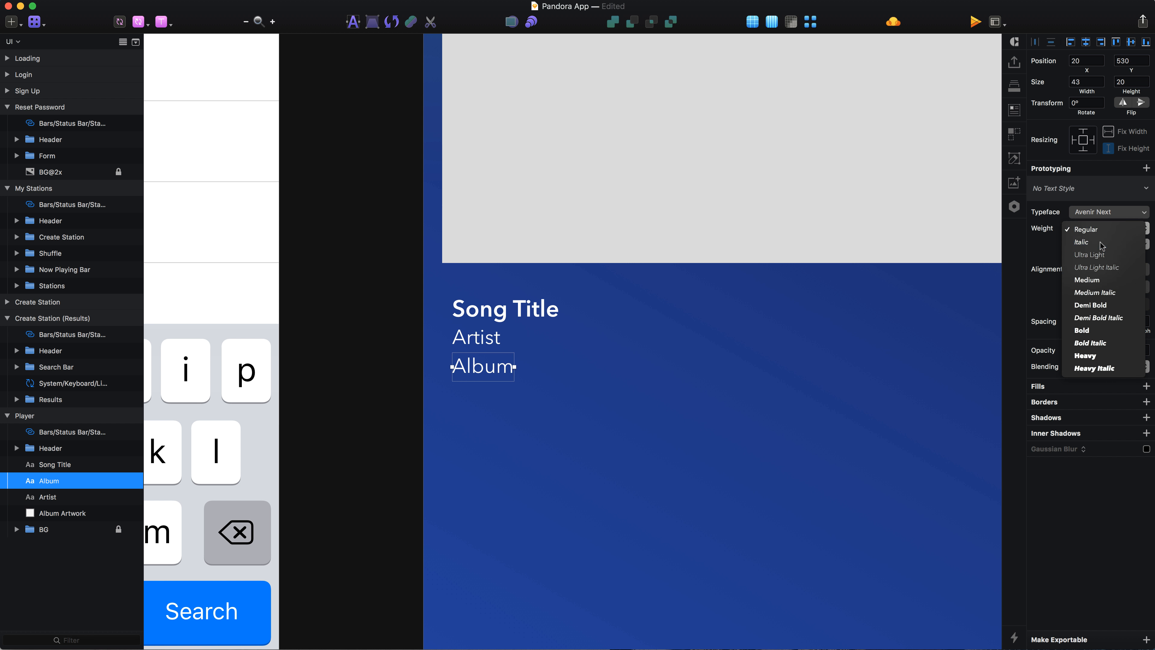
{"action": "left_click", "coordinate": [1104, 246]}
Step: Group the Song Title, Artist and Album texts and name the group Track Info
{"action": "left_click", "coordinate": [539, 455]}
{"action": "left_click", "coordinate": [475, 319]}
{"action": "left_click", "coordinate": [476, 337], "text": "shift"}
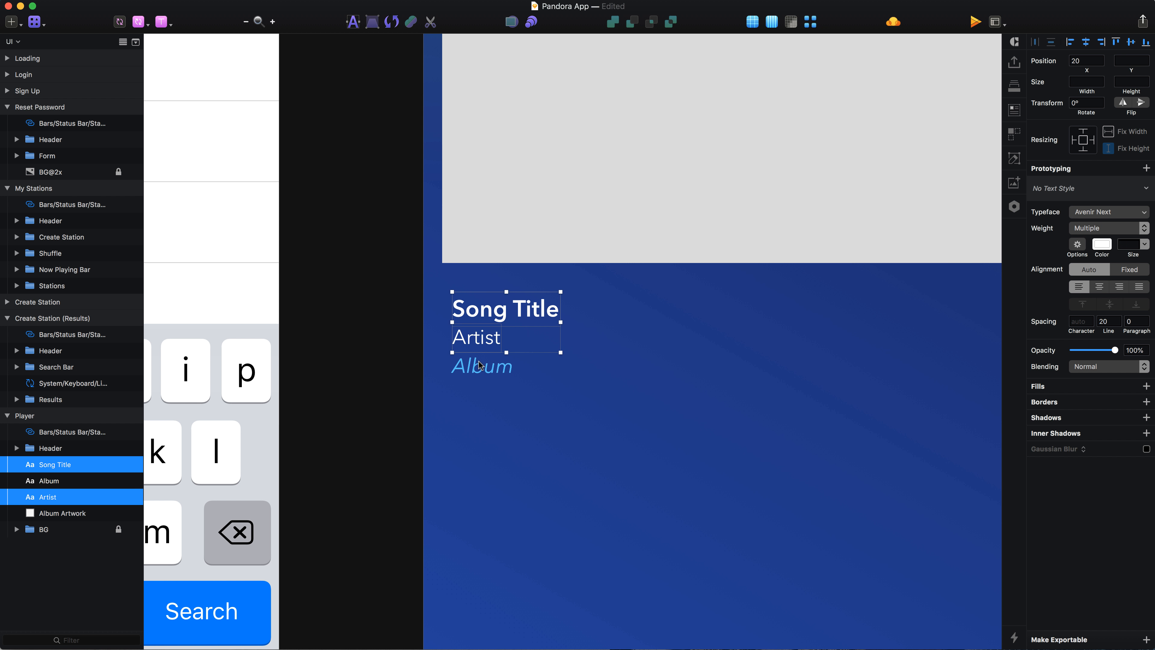
{"action": "left_click", "coordinate": [480, 364], "text": "shift"}
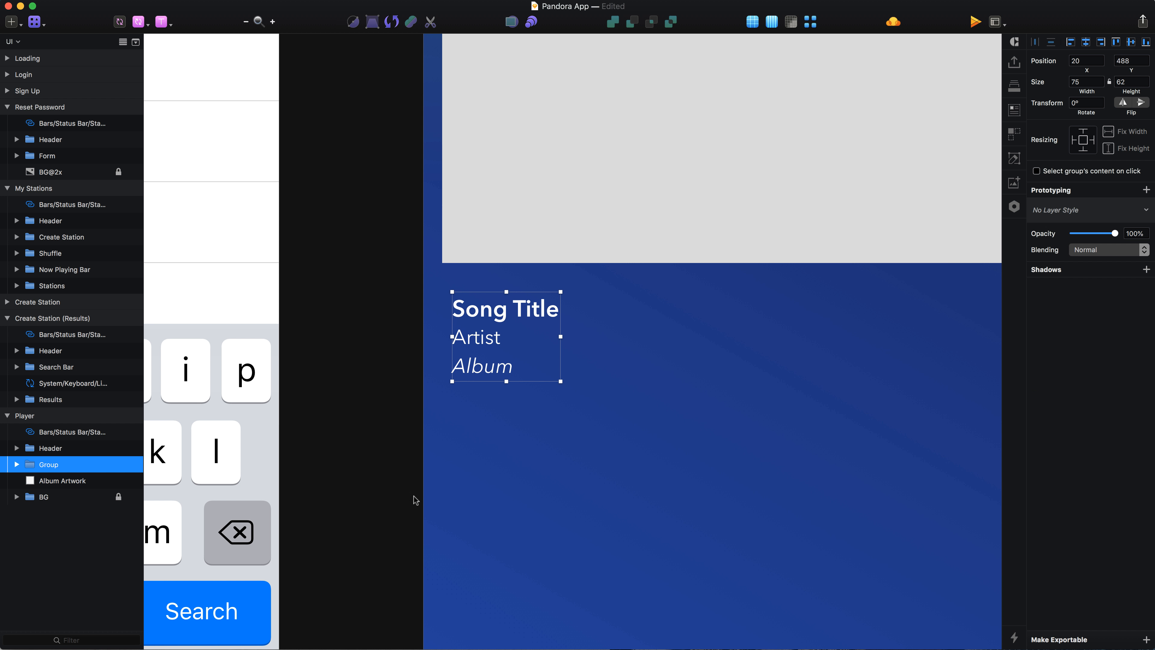
{"action": "key", "text": "super+r"}
{"action": "type", "text": "T"}
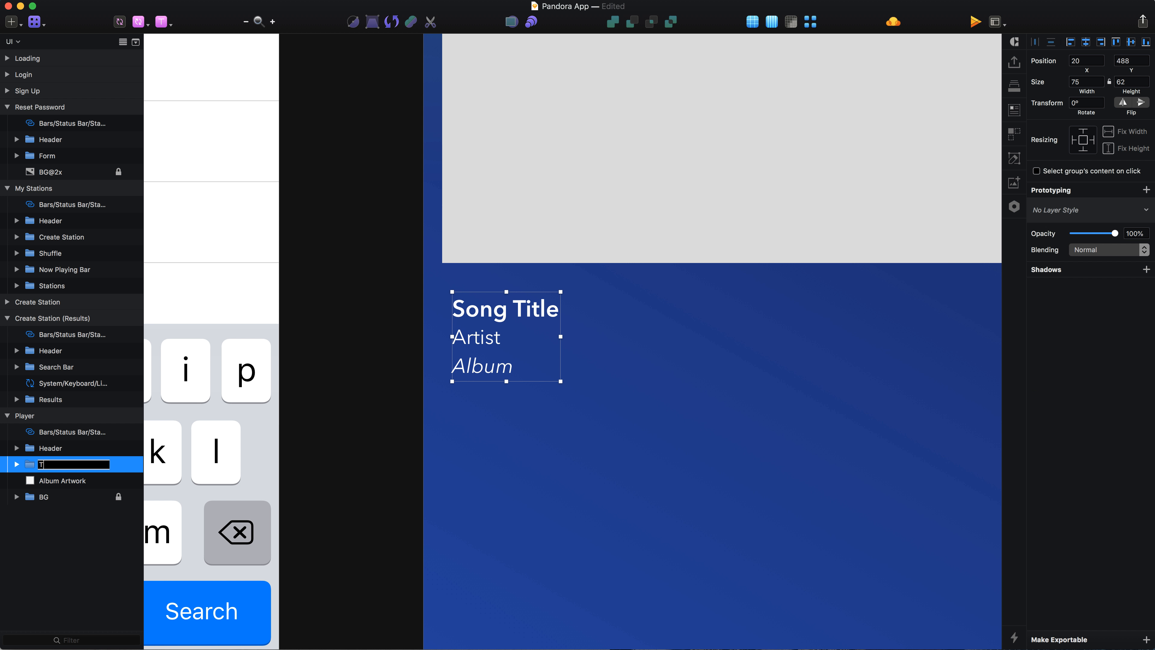
{"action": "type", "text": "rack Info"}
{"action": "key", "text": "Return"}
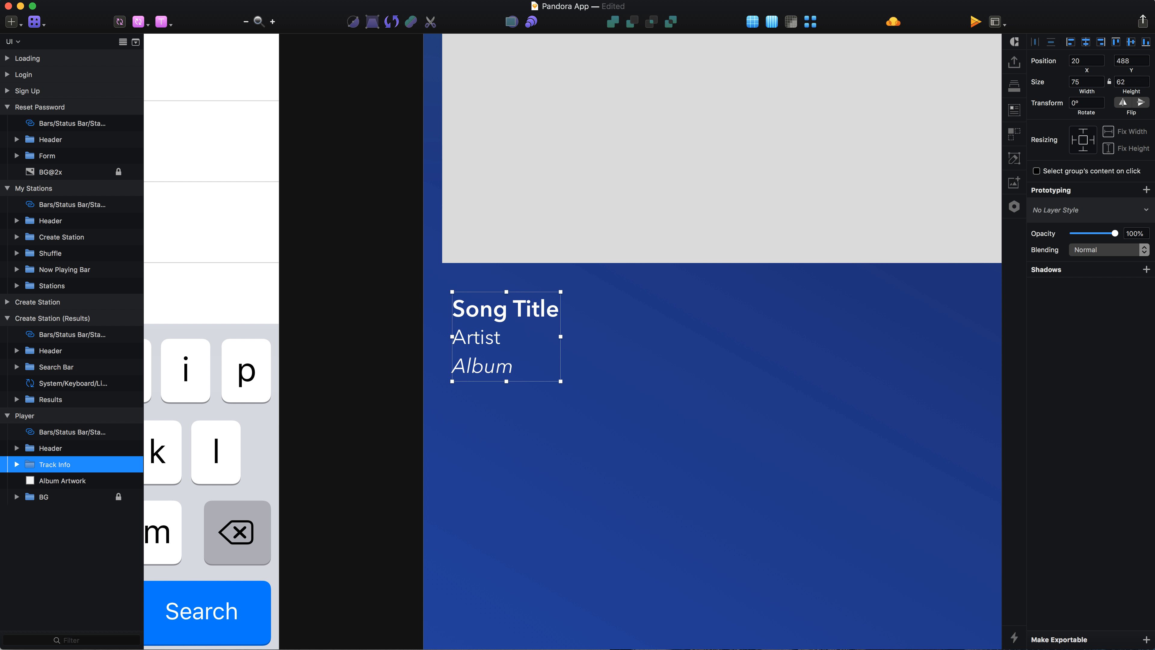
Step: Move the Track Info group back one layer, below Album Artwork
{"action": "key", "text": "super+0"}
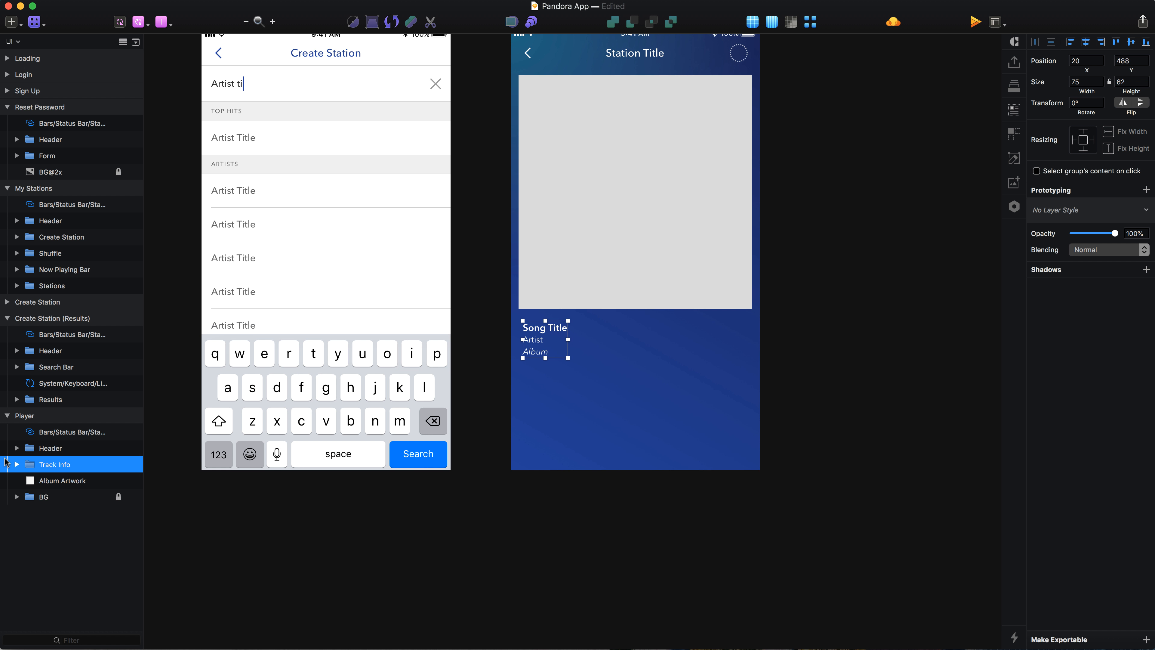
{"action": "key", "text": "alt+super+Down"}
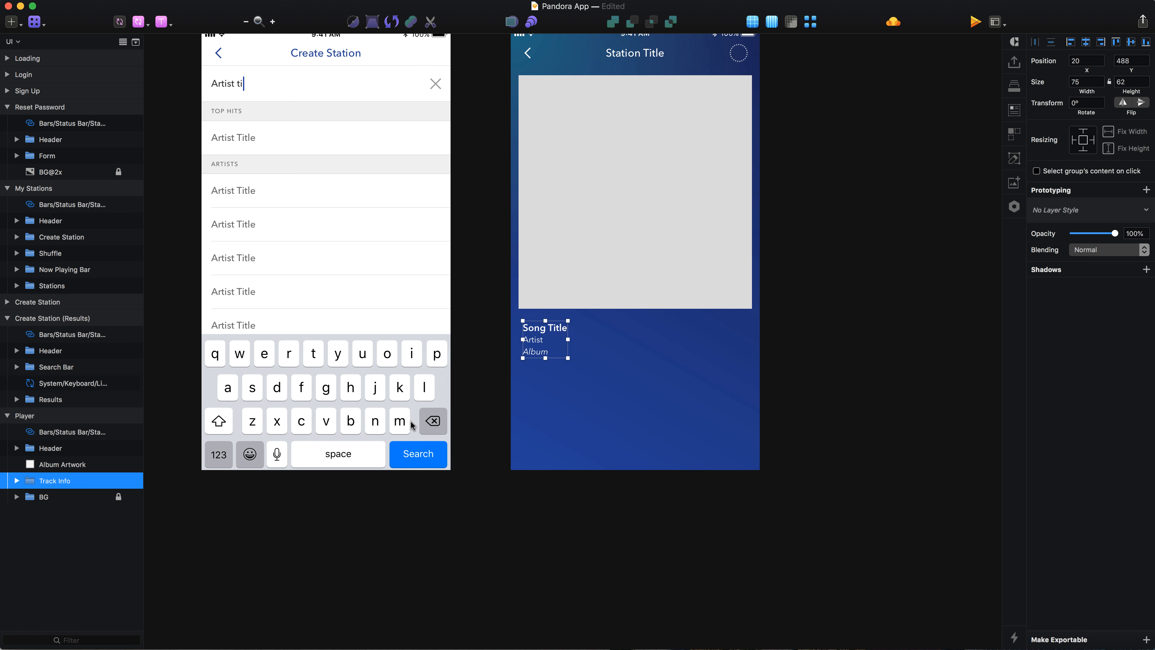
{"action": "key", "text": "super+2"}
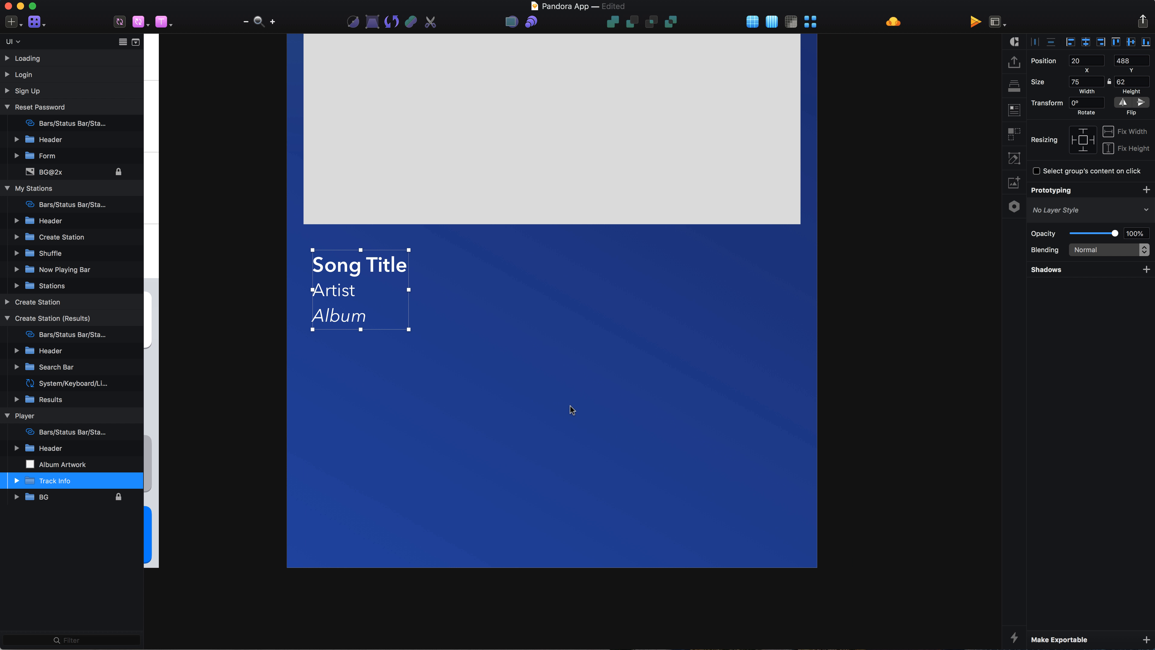
Step: Draw a small square near the bottom of the Player artboard and set its size to 9 × 9 px
{"action": "key", "text": "r"}
{"action": "scroll", "coordinate": [571, 407], "scroll_direction": "up", "scroll_amount": 2}
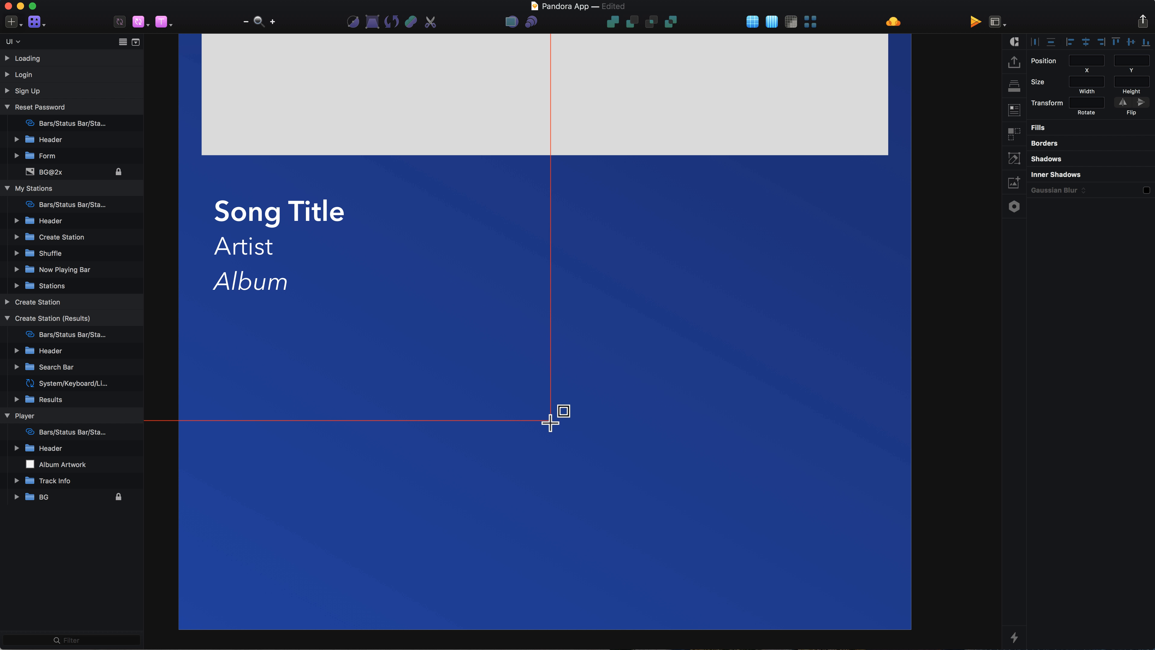
{"action": "left_click_drag", "start_coordinate": [550, 420], "coordinate": [581, 448]}
{"action": "left_click", "coordinate": [1087, 81]}
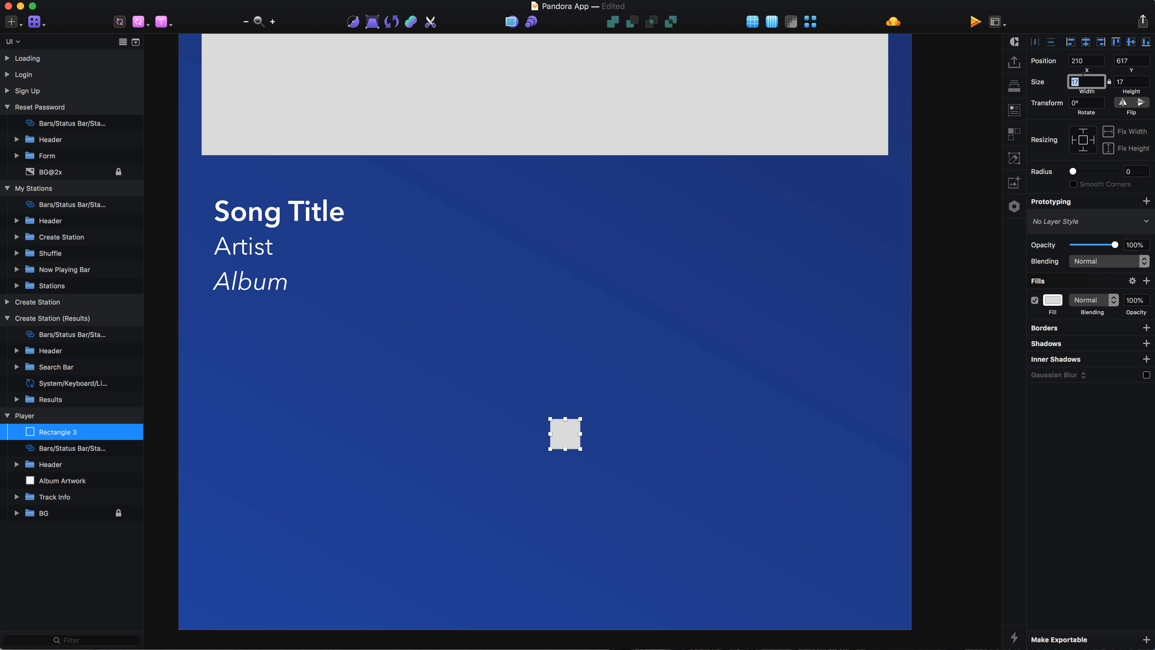
{"action": "key", "text": "Return"}
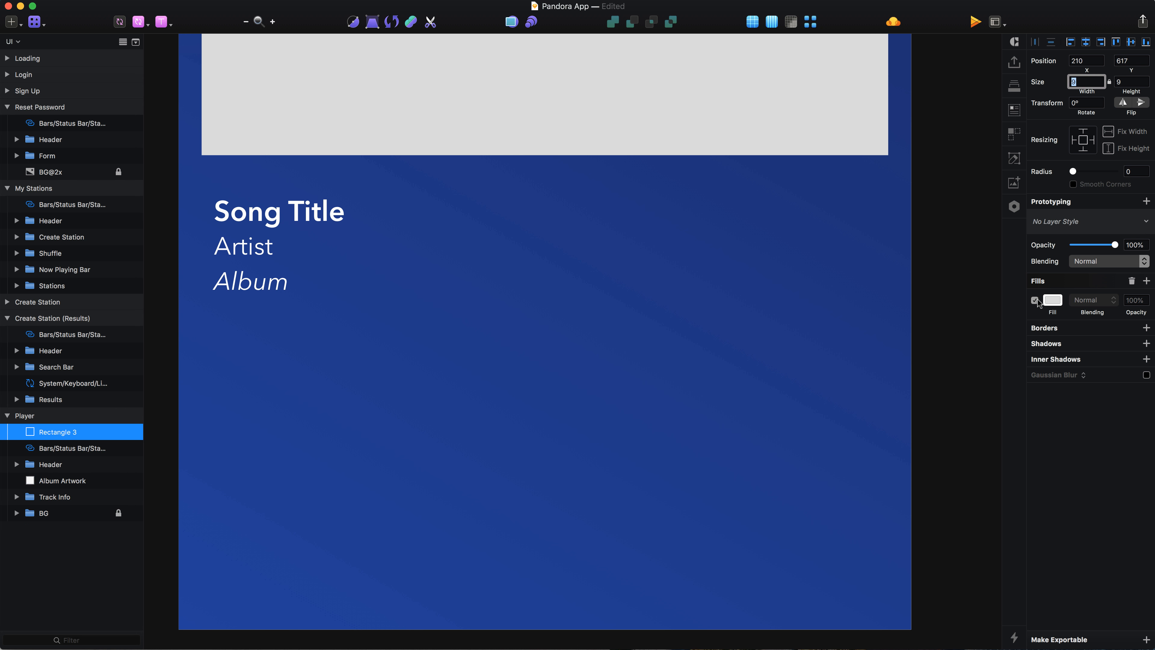
Step: Remove the square's fill and give it a white #ffffff border
{"action": "left_click", "coordinate": [1035, 301]}
{"action": "left_click", "coordinate": [1132, 281]}
{"action": "left_click", "coordinate": [1077, 304]}
{"action": "type", "text": "ffffff"}
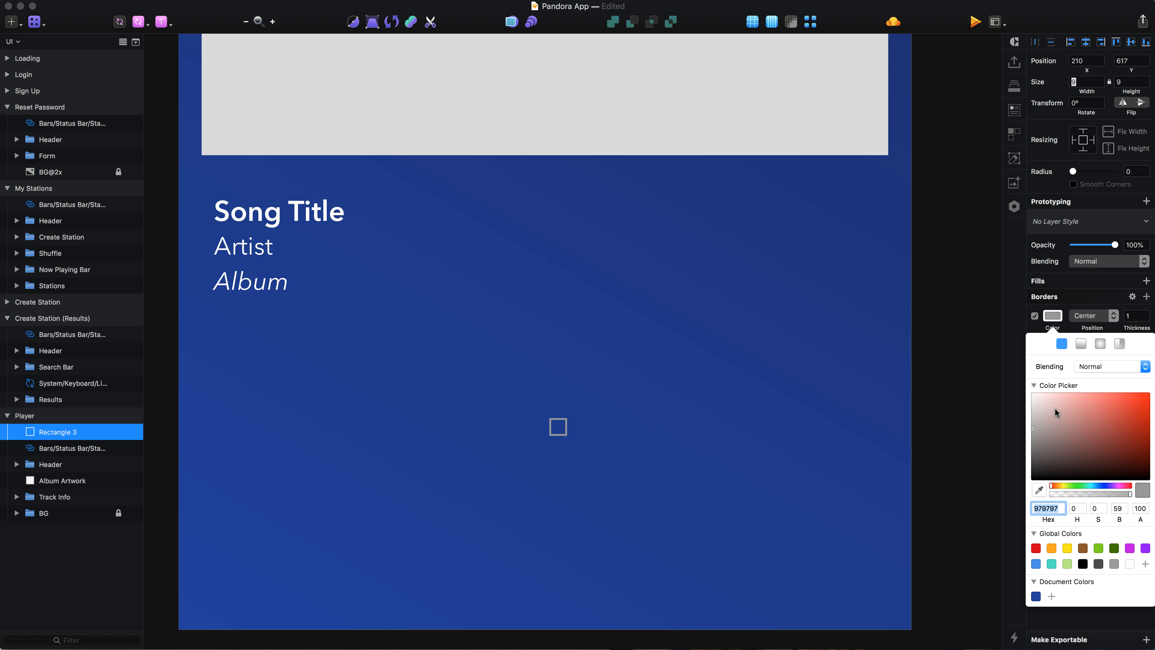
{"action": "key", "text": "Return"}
{"action": "left_click", "coordinate": [692, 479]}
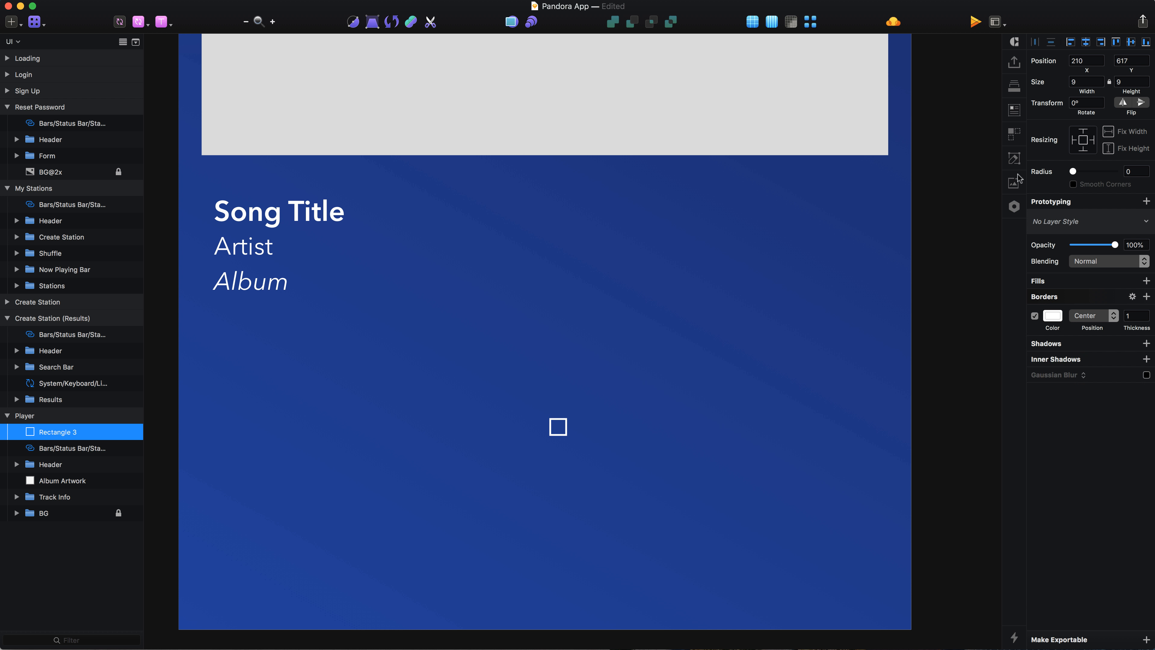
Step: Rotate the square to -135°
{"action": "left_click", "coordinate": [1098, 103]}
{"action": "type", "text": "-"}
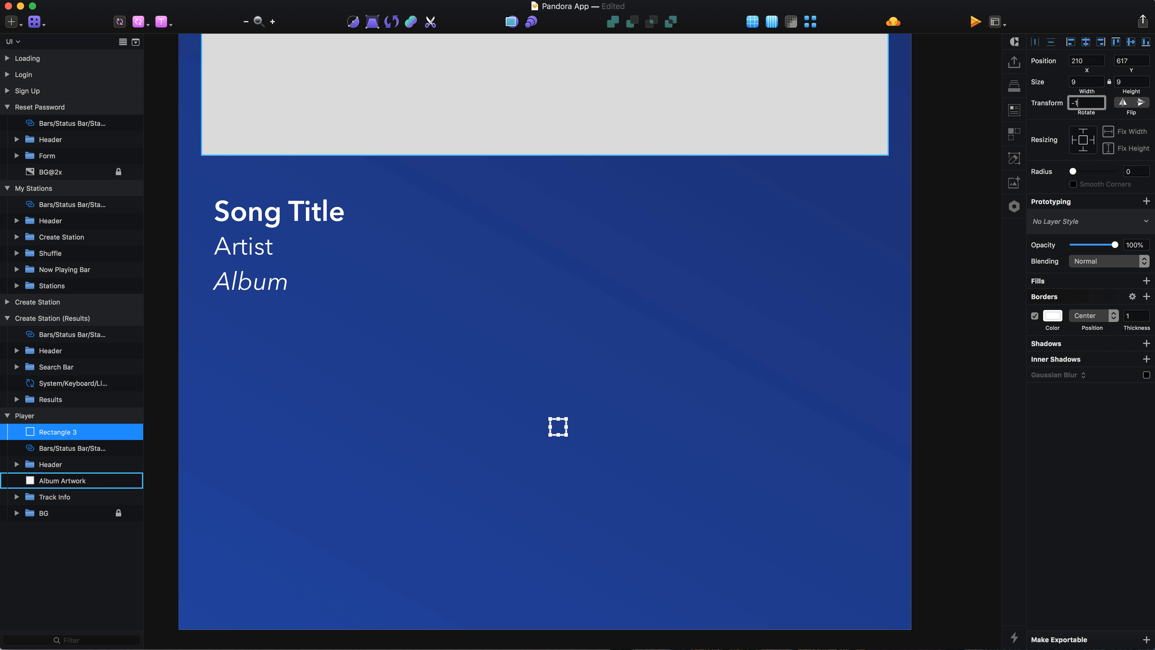
{"action": "type", "text": "135"}
{"action": "key", "text": "Return"}
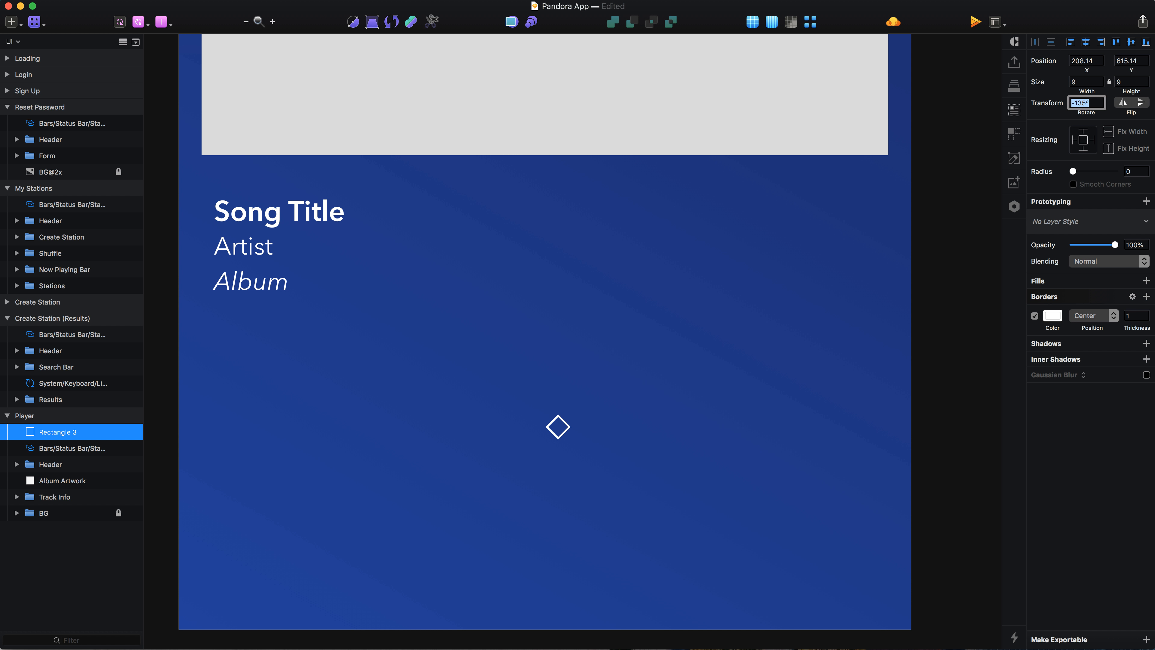
Step: Open the square's path at its bottom corner to turn it into an upward chevron
{"action": "left_click", "coordinate": [552, 434]}
{"action": "left_click", "coordinate": [564, 434]}
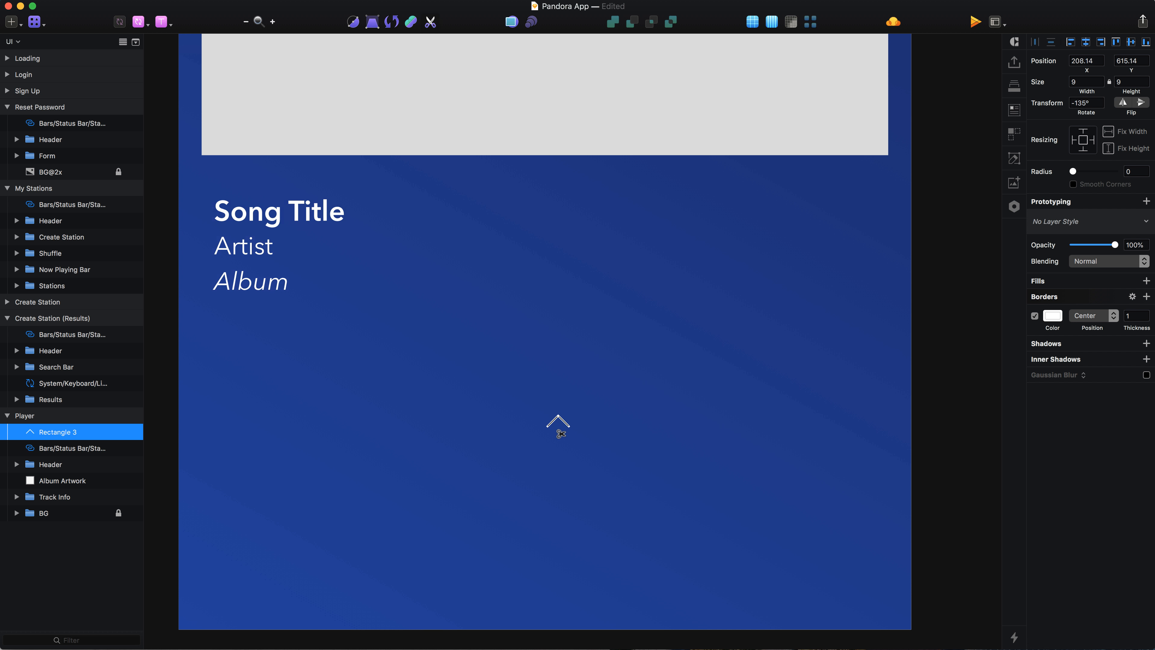
{"action": "scroll", "coordinate": [559, 430], "scroll_direction": "up", "scroll_amount": 3}
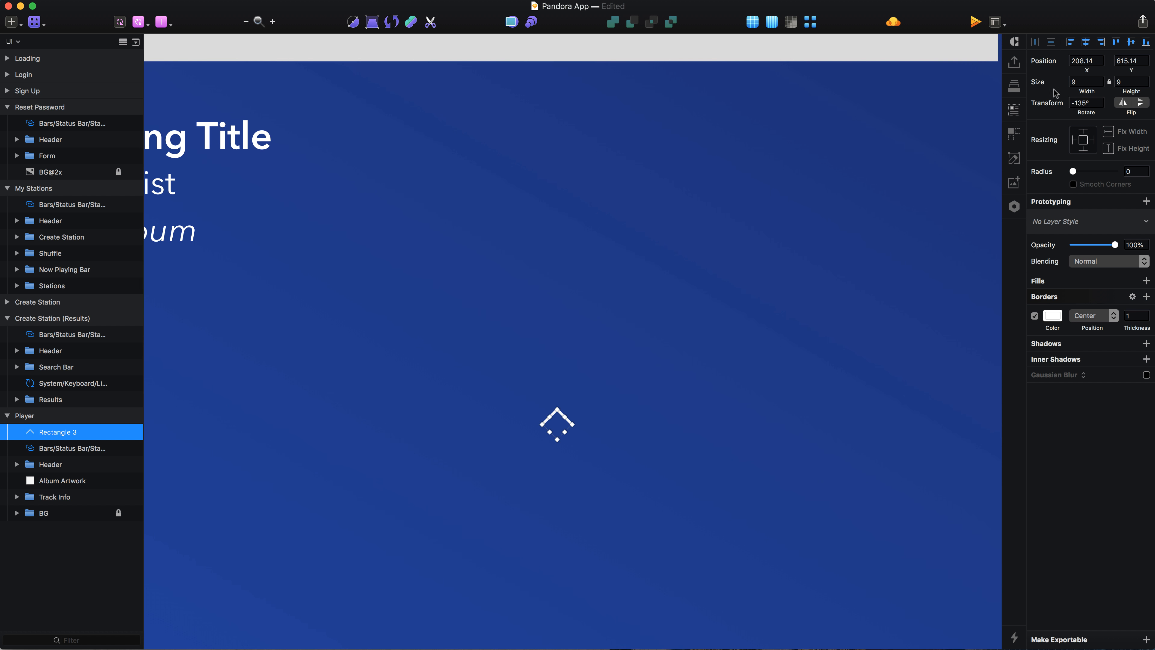
Step: Centre the chevron horizontally in the artboard
{"action": "left_click", "coordinate": [1086, 42]}
{"action": "scroll", "coordinate": [408, 452], "scroll_direction": "down", "scroll_amount": 3}
{"action": "scroll", "coordinate": [408, 452], "scroll_direction": "left", "scroll_amount": 2}
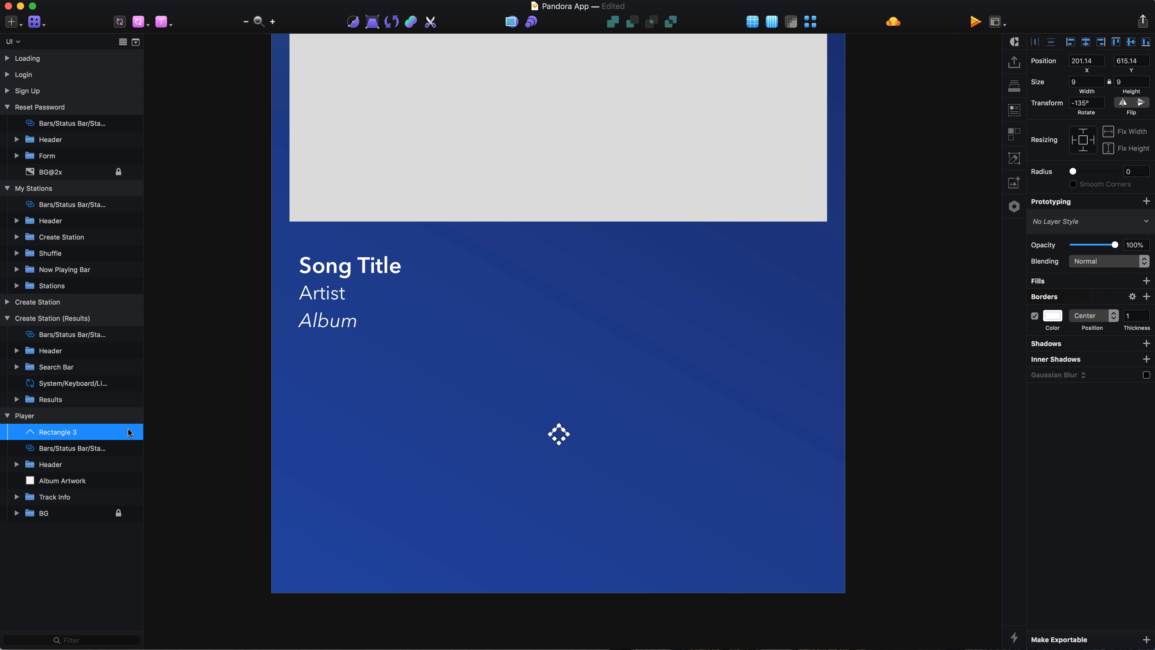
Step: Rename the chevron layer to Expand Info
{"action": "double_click", "coordinate": [49, 436]}
{"action": "type", "text": "Expand Info"}
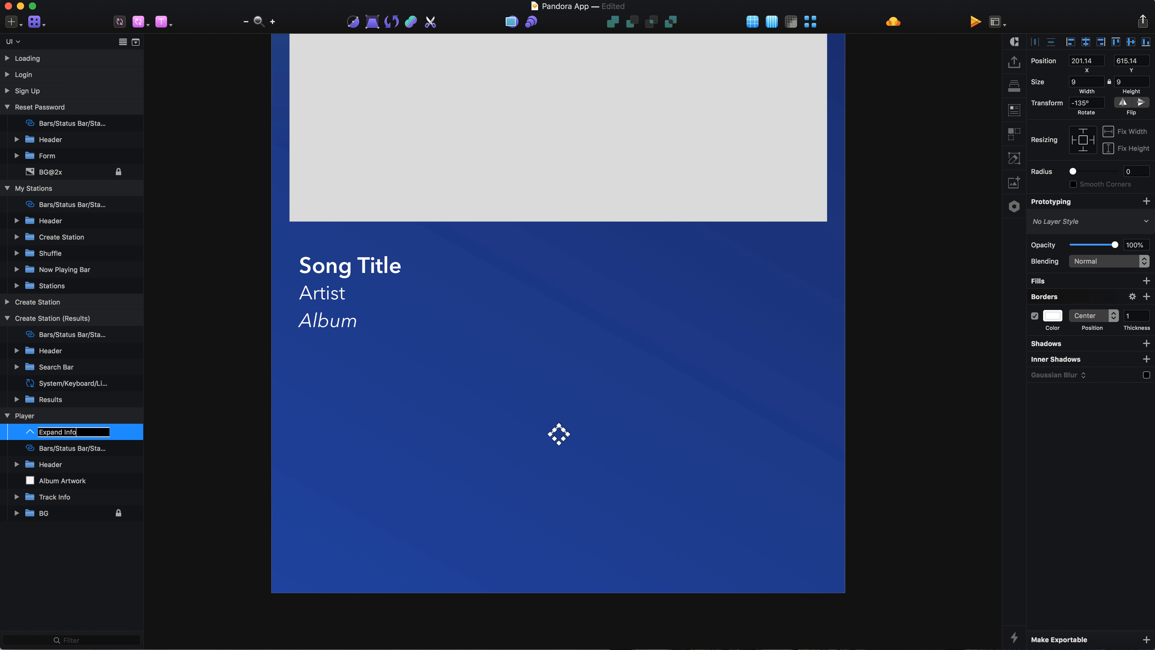
{"action": "key", "text": "Return"}
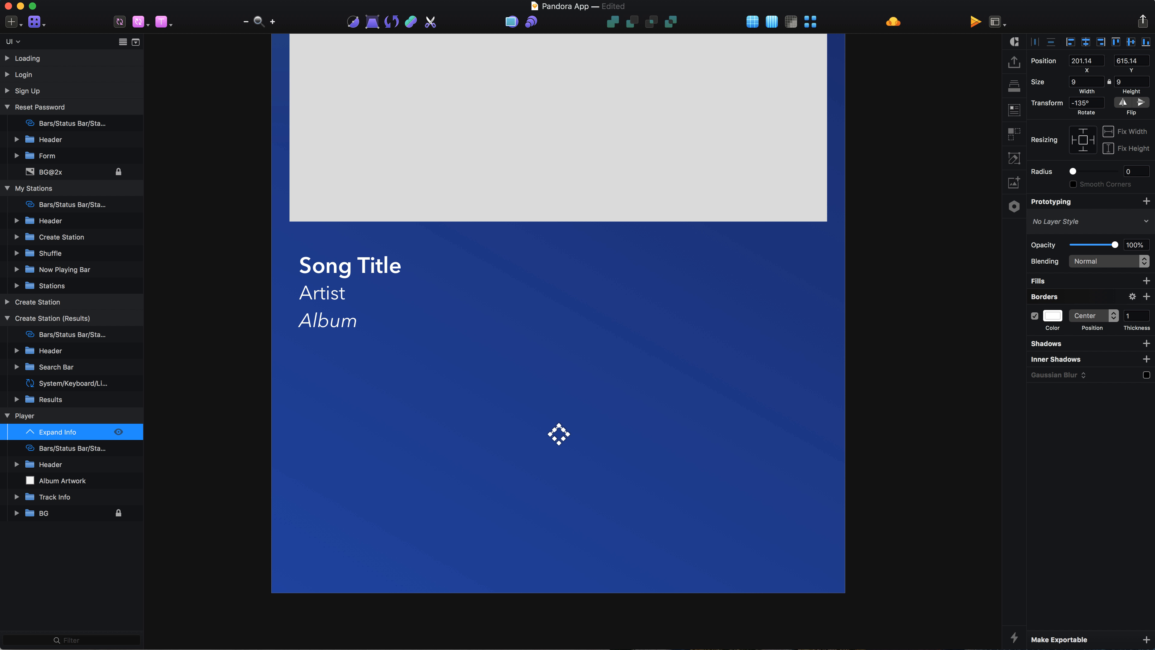
Step: Move the Expand Info layer down three positions, below Track Info
{"action": "key", "text": "super+alt+Down"}
{"action": "key", "text": "super+alt+Down"}
{"action": "key", "text": "super+alt+Down"}
{"action": "key", "text": "super+alt+Down"}
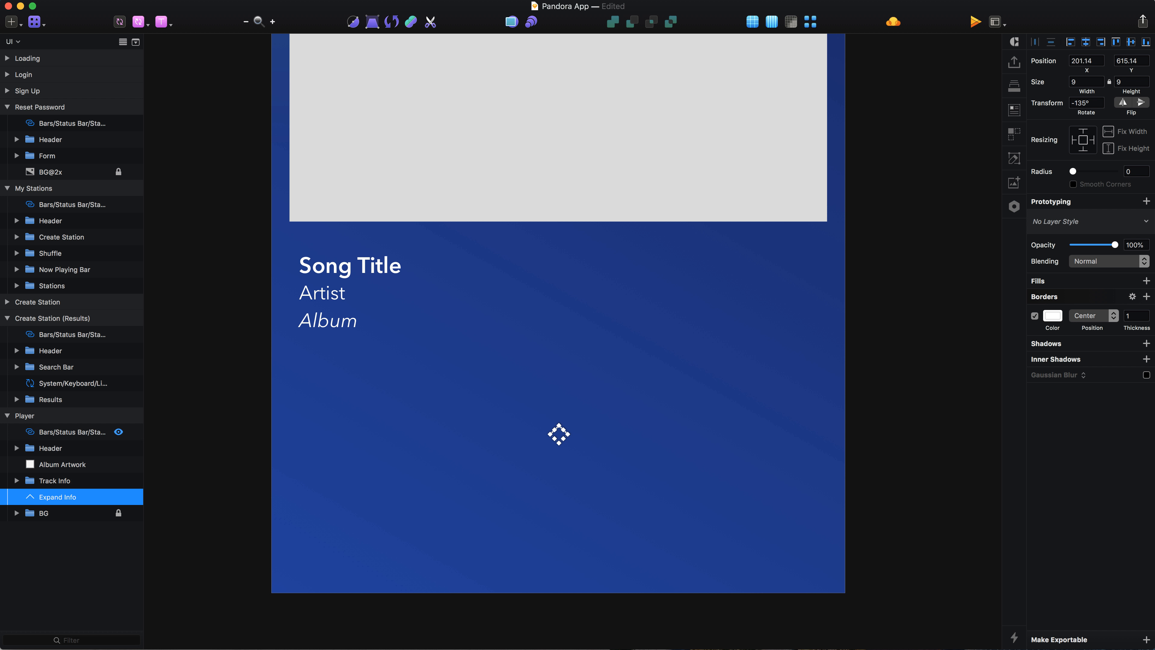
Step: Group the Expand Info chevron into a group named Controls
{"action": "key", "text": "super+g"}
{"action": "key", "text": "super+r"}
{"action": "type", "text": "Con"}
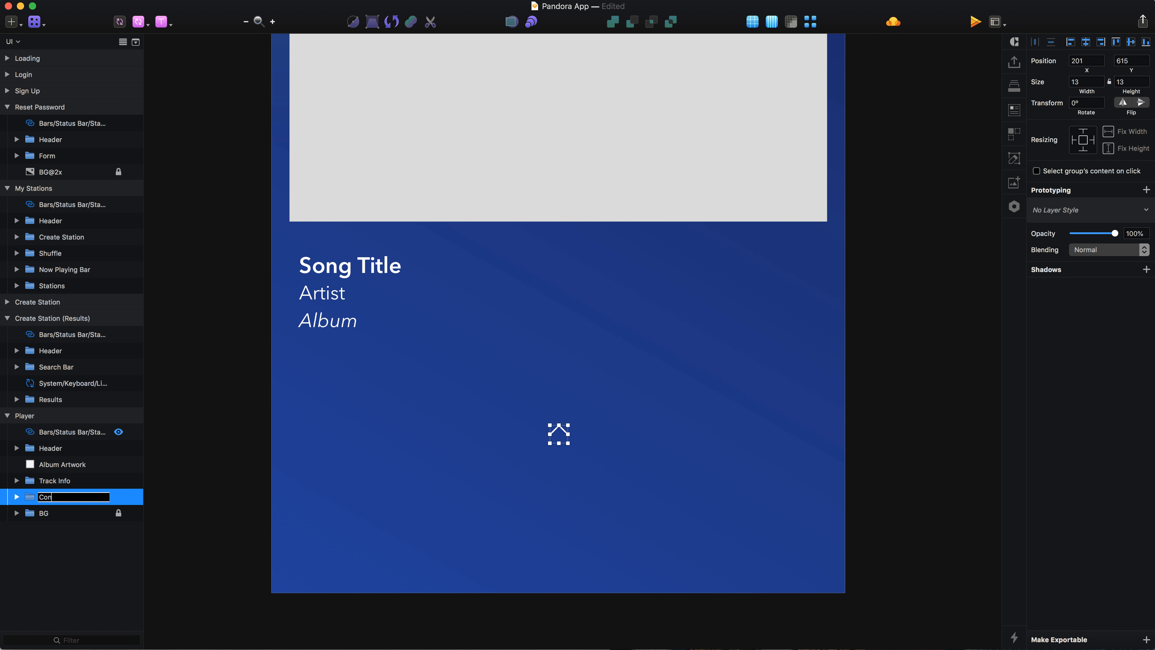
{"action": "type", "text": "trols"}
{"action": "key", "text": "Return"}
{"action": "left_click", "coordinate": [16, 497]}
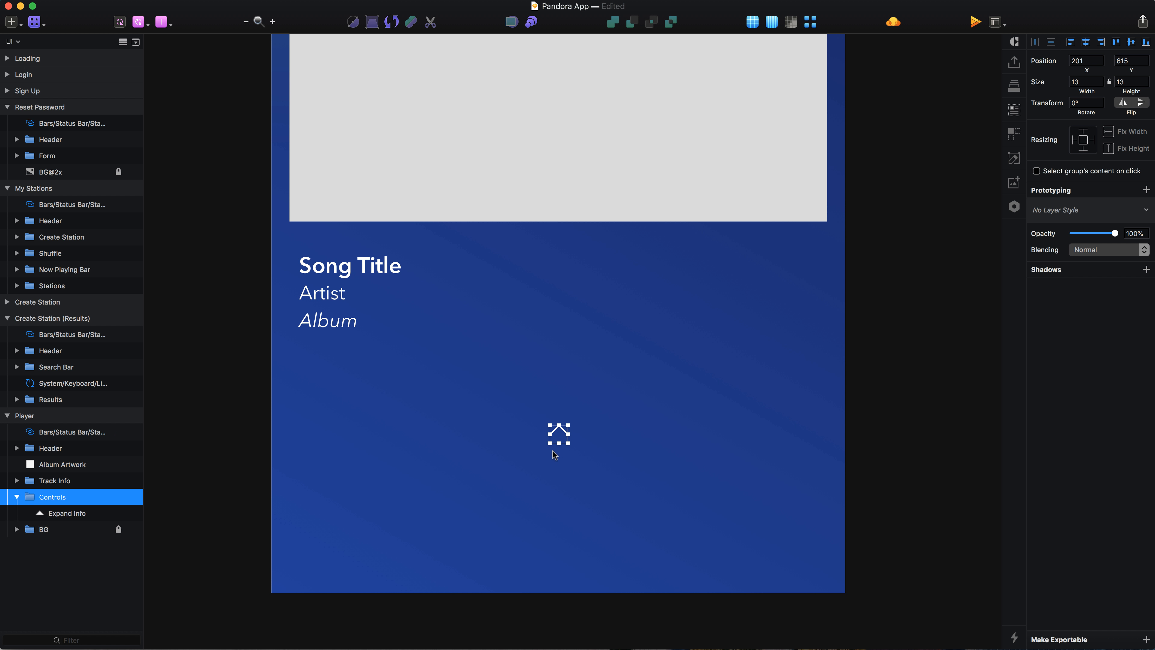
Step: Draw a rectangle beside the chevron and set its size to 20 by 10
{"action": "scroll", "coordinate": [567, 455], "scroll_direction": "up", "scroll_amount": 3}
{"action": "scroll", "coordinate": [567, 454], "scroll_direction": "right", "scroll_amount": 5}
{"action": "key", "text": "r"}
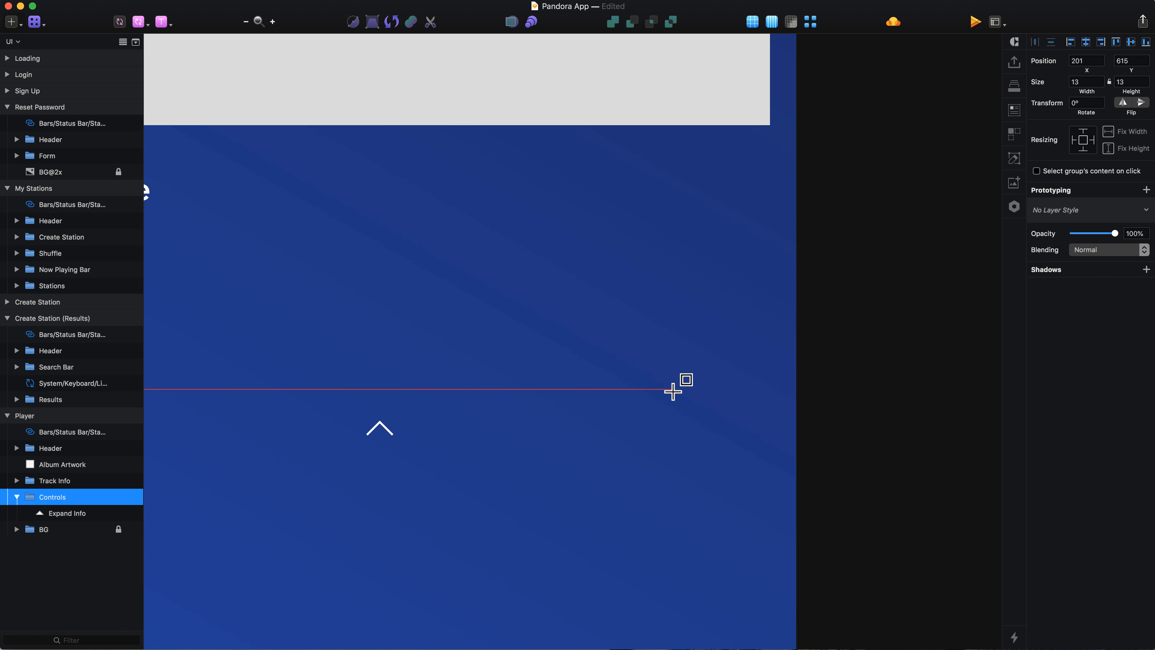
{"action": "left_click_drag", "start_coordinate": [682, 399], "coordinate": [738, 429]}
{"action": "left_click", "coordinate": [1087, 81]}
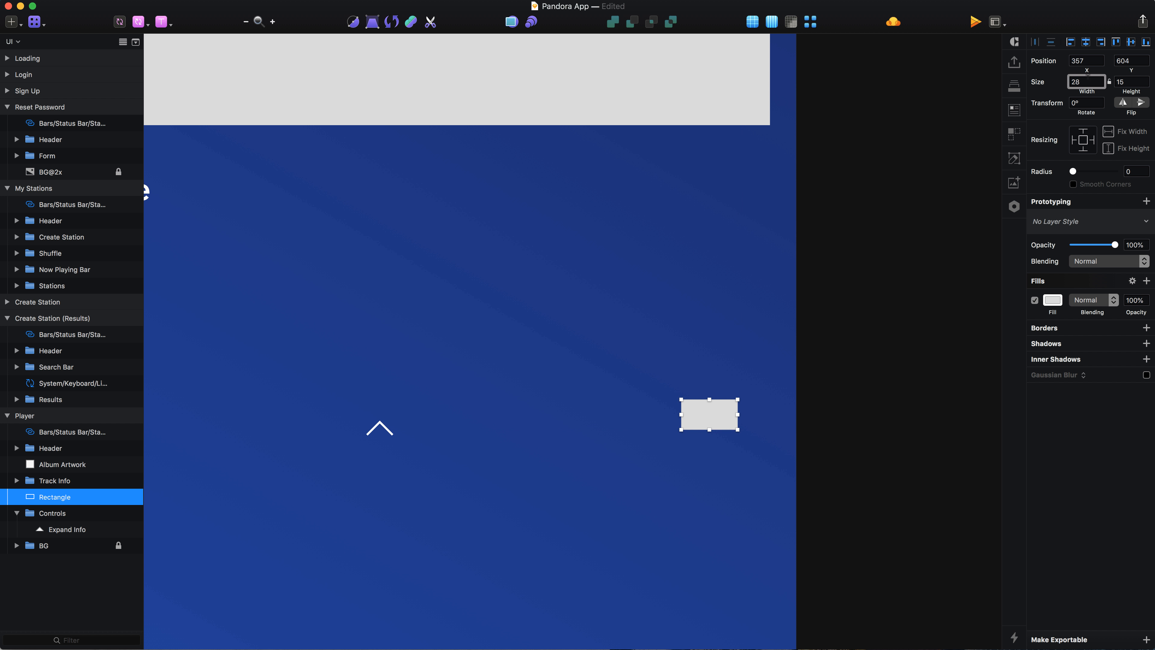
{"action": "key", "text": "Down"}
{"action": "key", "text": "Down"}
{"action": "key", "text": "Down"}
{"action": "key", "text": "Down"}
{"action": "key", "text": "Down"}
{"action": "key", "text": "Down"}
{"action": "key", "text": "Down"}
{"action": "key", "text": "Down"}
{"action": "key", "text": "Tab"}
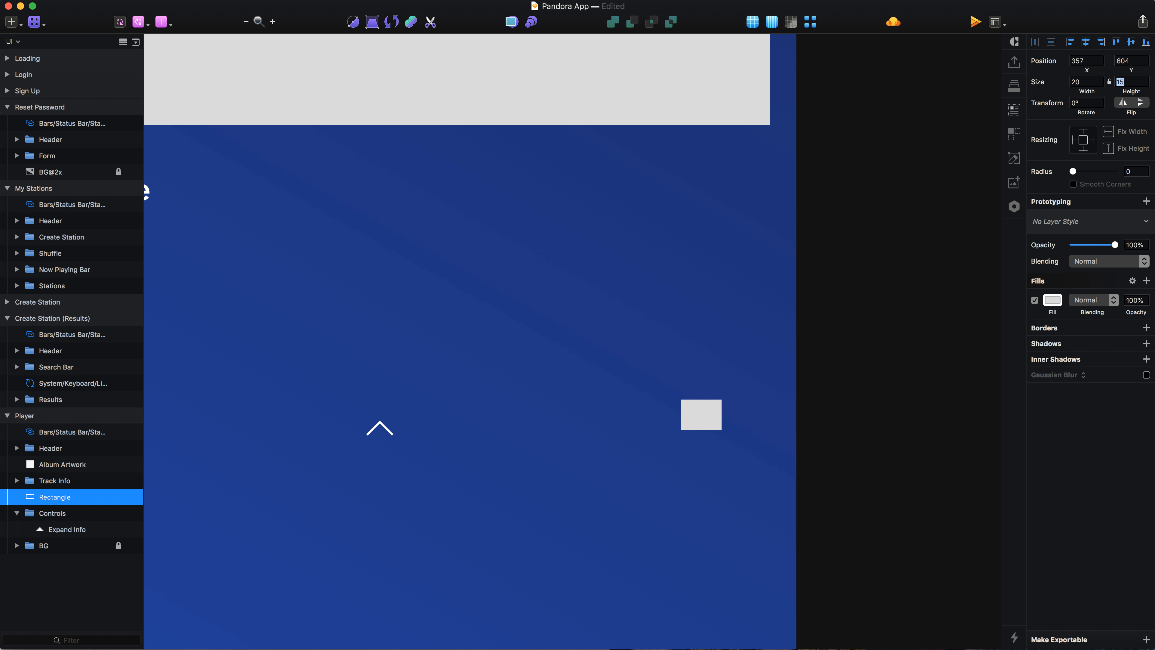
{"action": "key", "text": "Down"}
{"action": "key", "text": "Down"}
{"action": "key", "text": "Down"}
{"action": "key", "text": "Down"}
{"action": "key", "text": "Down"}
Step: Set the rectangle's fill colour to white FFFFFF
{"action": "left_click", "coordinate": [1053, 300]}
{"action": "left_click_drag", "start_coordinate": [1050, 368], "coordinate": [1021, 346]}
{"action": "scroll", "coordinate": [748, 465], "scroll_direction": "up", "scroll_amount": 5}
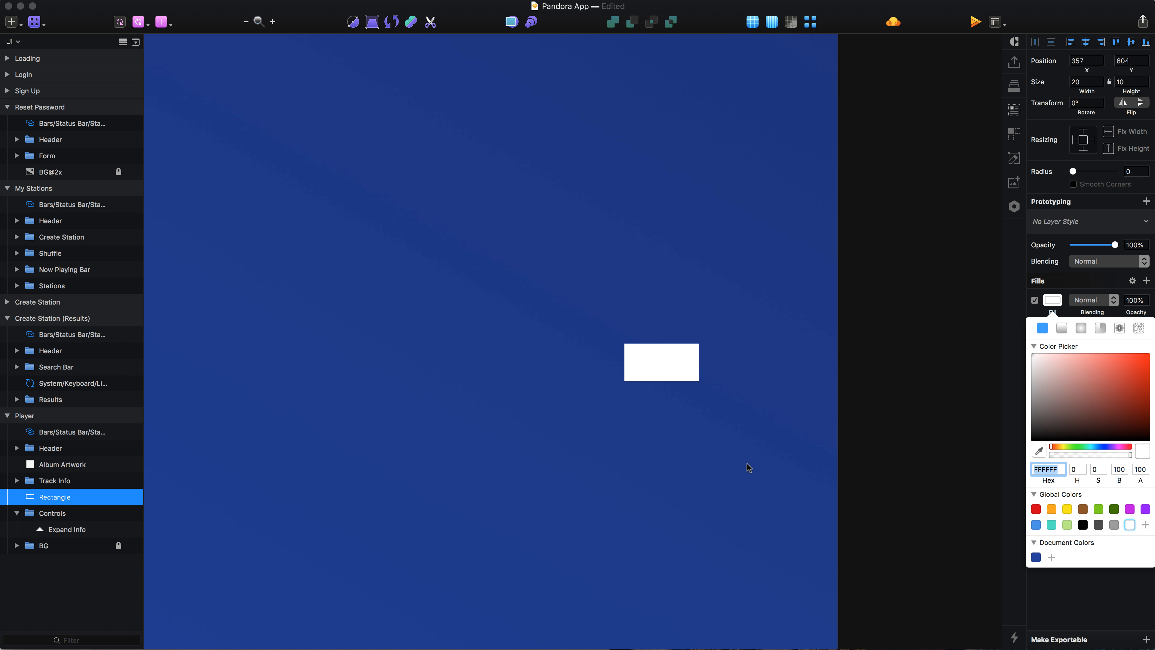
{"action": "left_click", "coordinate": [1058, 302]}
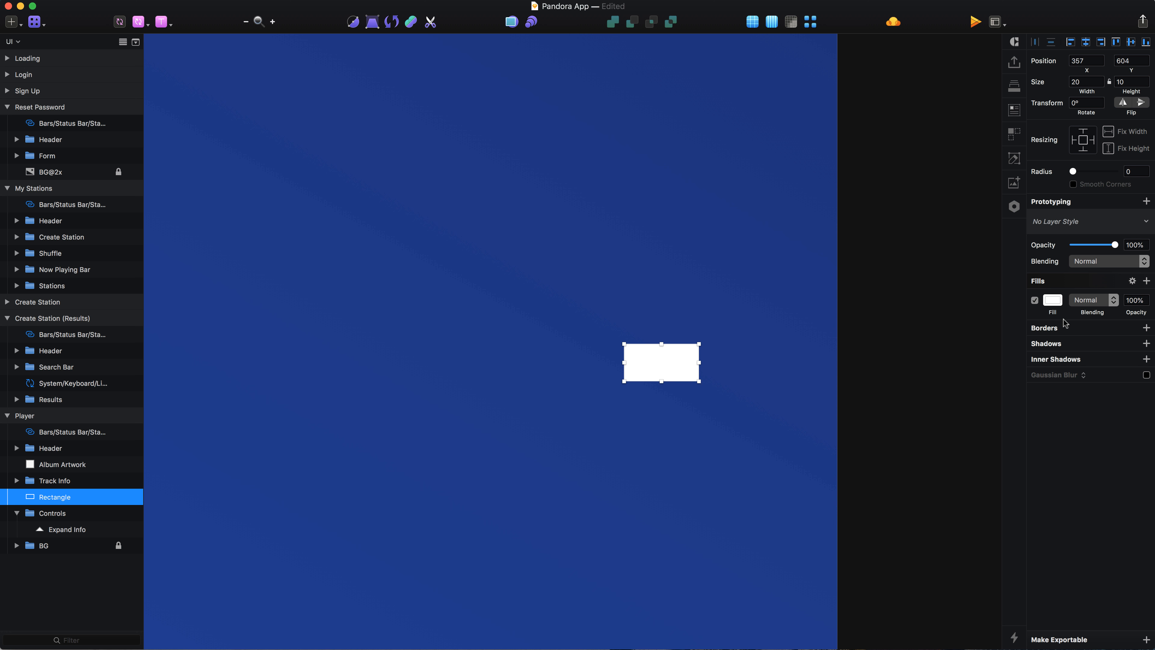
Step: Add an outside border to the rectangle, sampling the background blue with the eyedropper
{"action": "left_click", "coordinate": [1065, 328]}
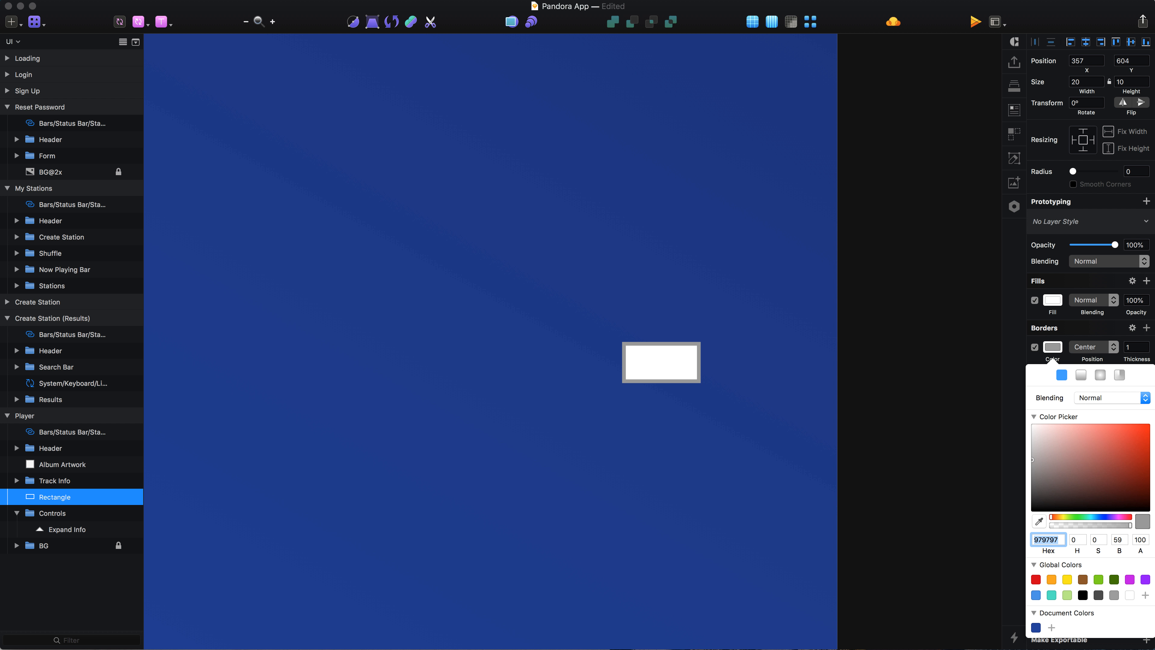
{"action": "left_click", "coordinate": [1040, 521]}
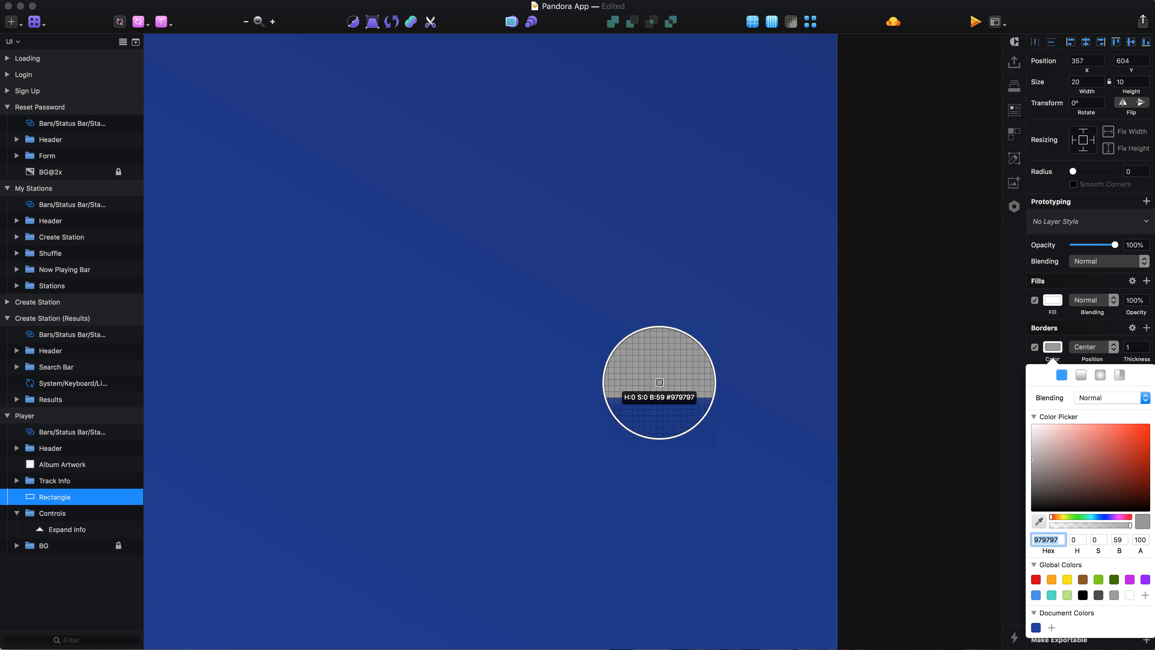
{"action": "left_click", "coordinate": [660, 383]}
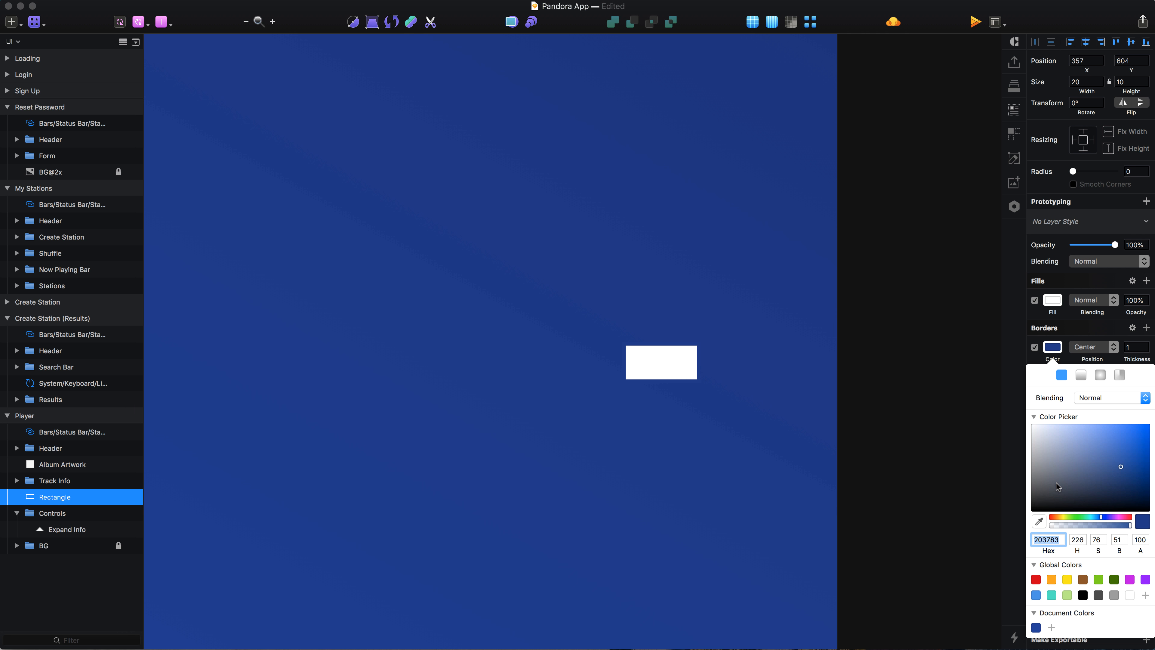
{"action": "left_click", "coordinate": [1094, 348]}
{"action": "left_click", "coordinate": [1087, 366]}
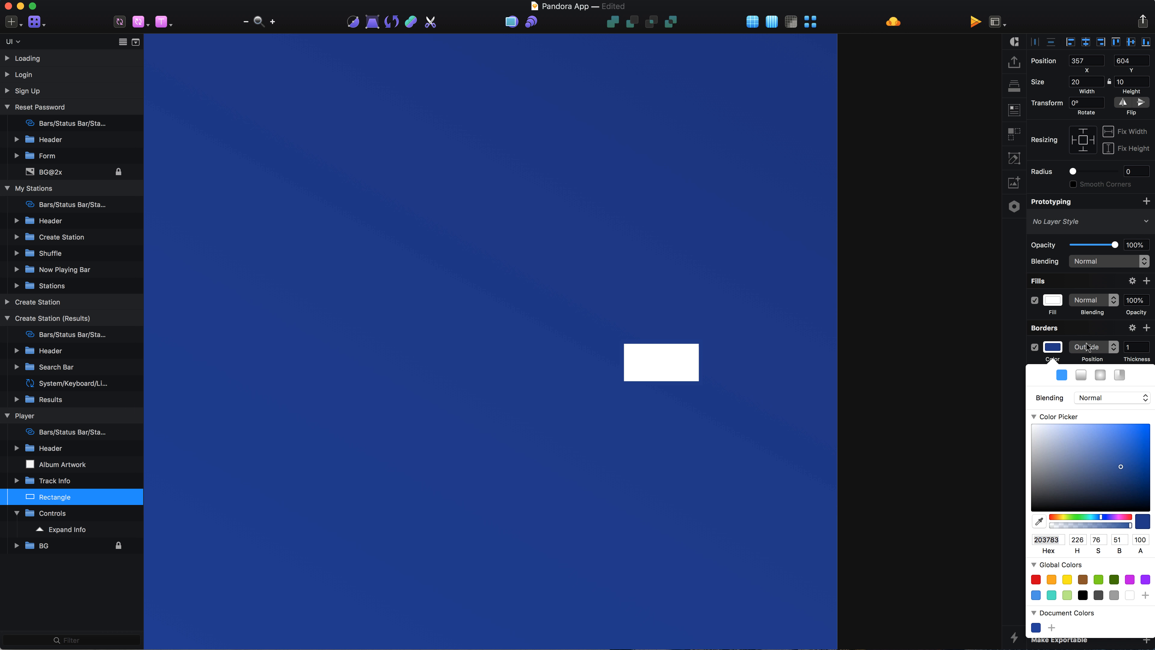
Step: Add a second white outside border 2 thick and order it below the blue border
{"action": "left_click", "coordinate": [1148, 330]}
{"action": "left_click", "coordinate": [1146, 328]}
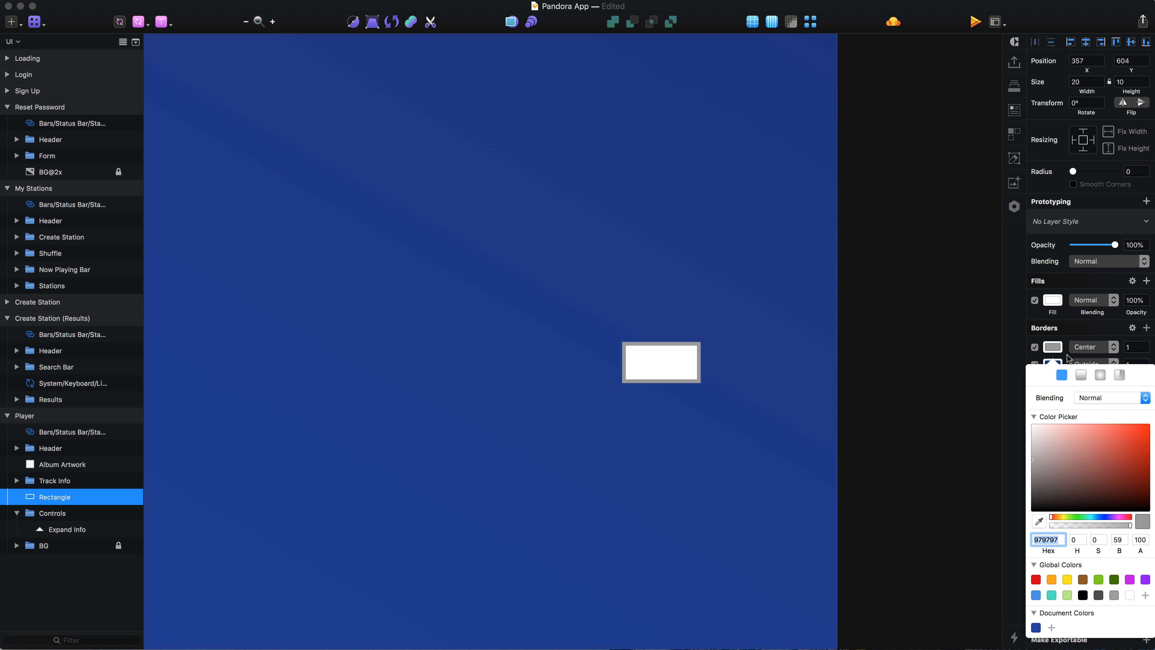
{"action": "left_click", "coordinate": [1131, 346]}
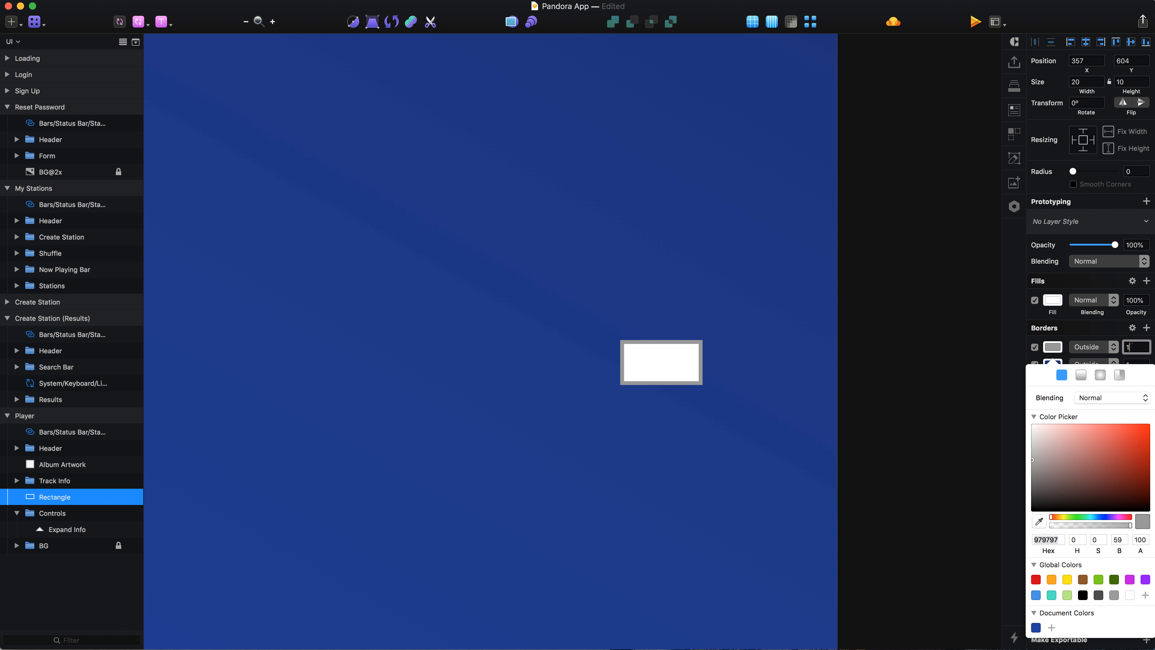
{"action": "type", "text": "2"}
{"action": "left_click_drag", "start_coordinate": [1091, 479], "coordinate": [984, 292]}
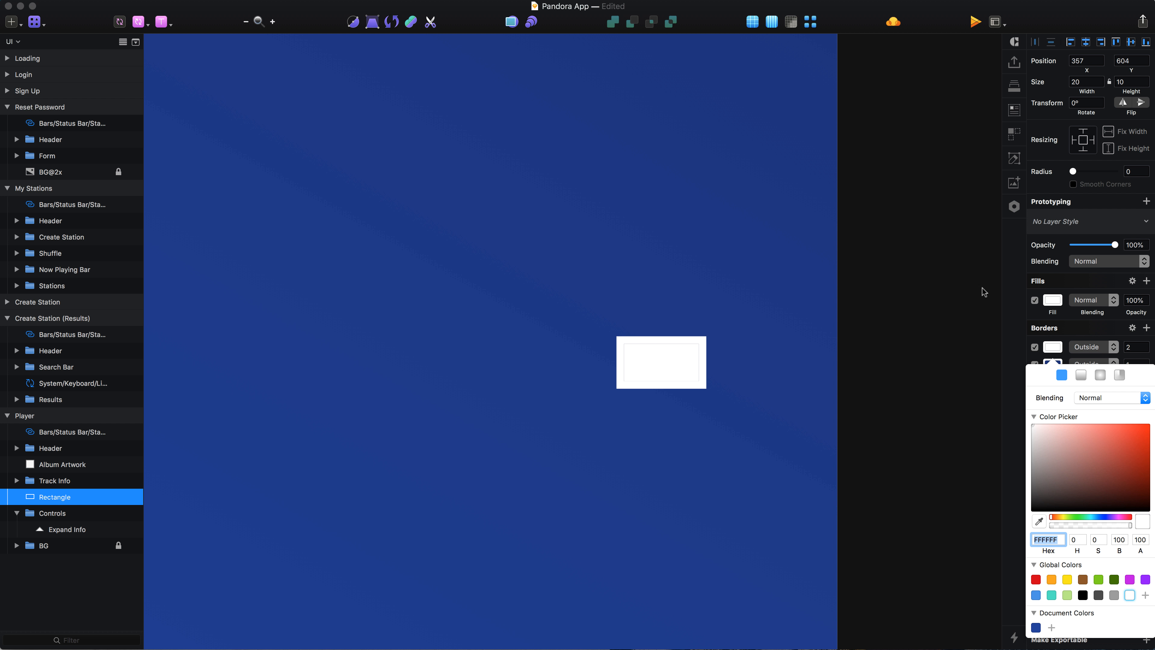
{"action": "left_click", "coordinate": [1062, 346]}
{"action": "left_click_drag", "start_coordinate": [1067, 346], "coordinate": [1067, 365]}
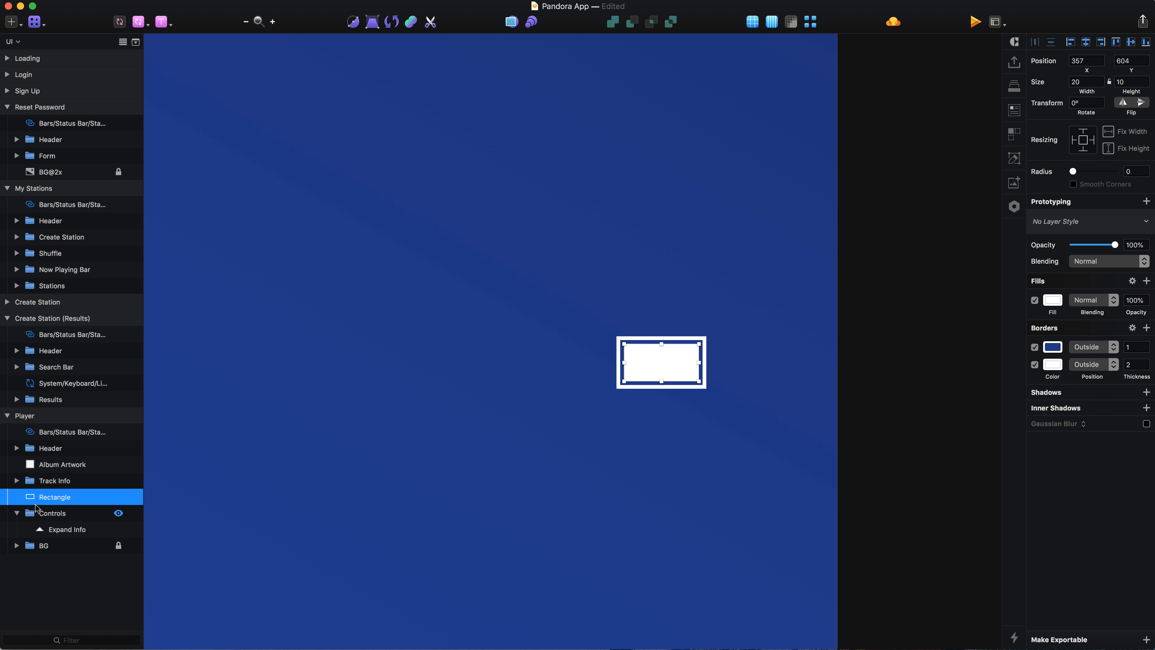
Step: Duplicate the rectangle, resize the copy to 14 by 9 and move it down to y 610
{"action": "key", "text": "z"}
{"action": "left_click", "coordinate": [678, 354]}
{"action": "left_click", "coordinate": [664, 486]}
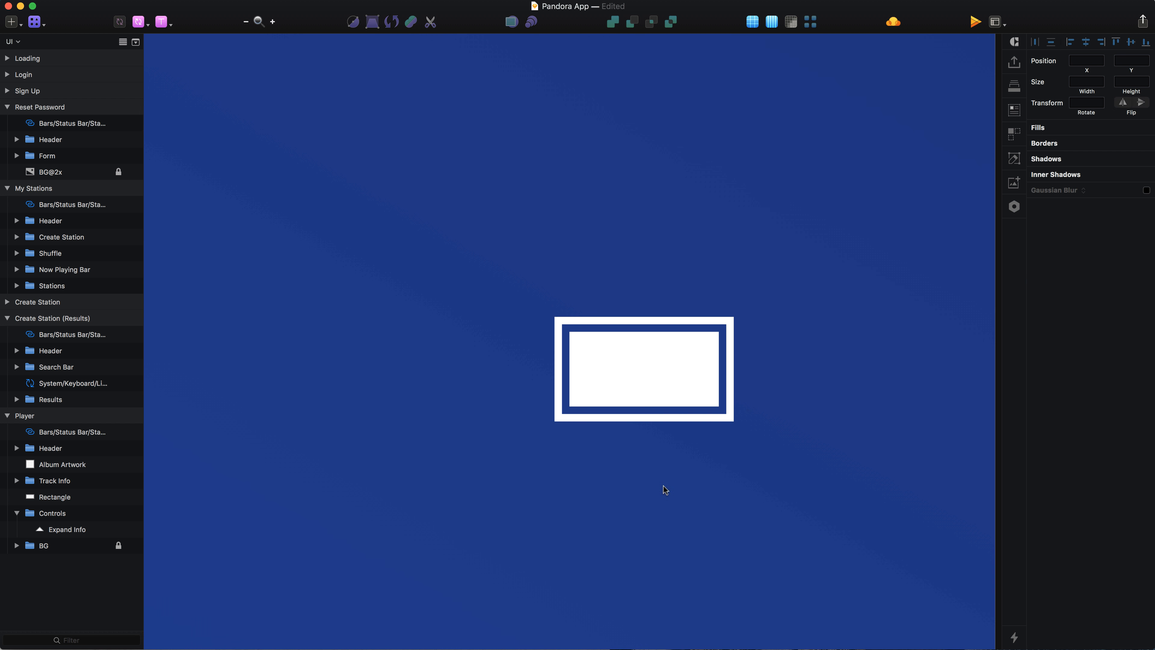
{"action": "left_click", "coordinate": [649, 383]}
{"action": "key", "text": "super+d"}
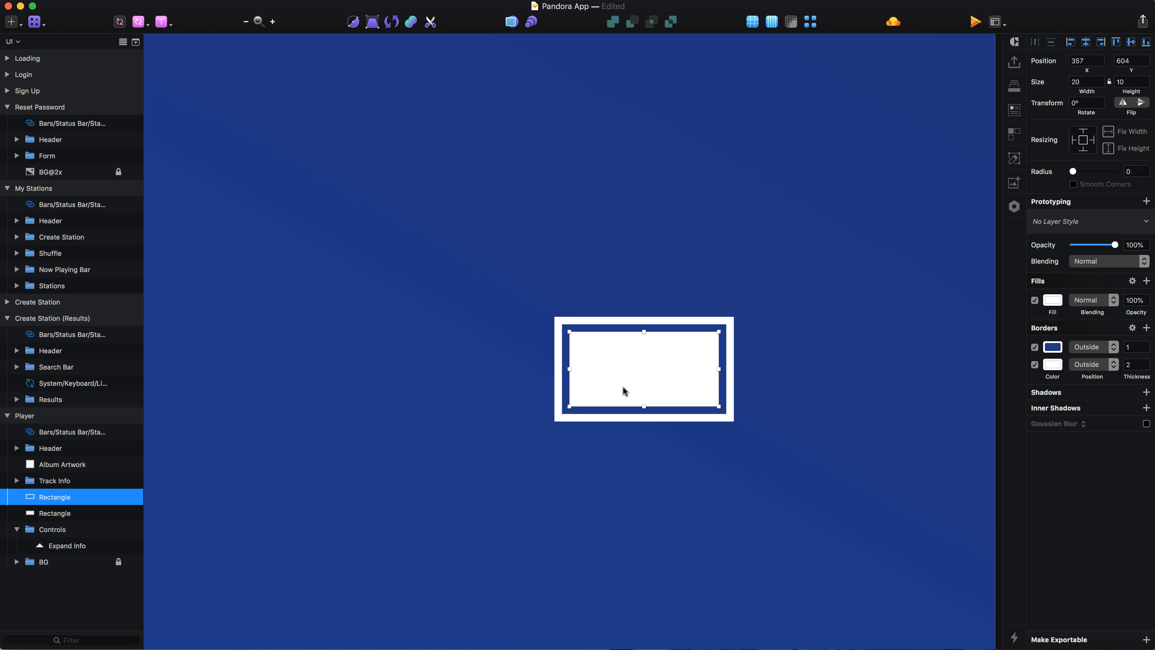
{"action": "left_click_drag", "start_coordinate": [569, 367], "coordinate": [617, 369]}
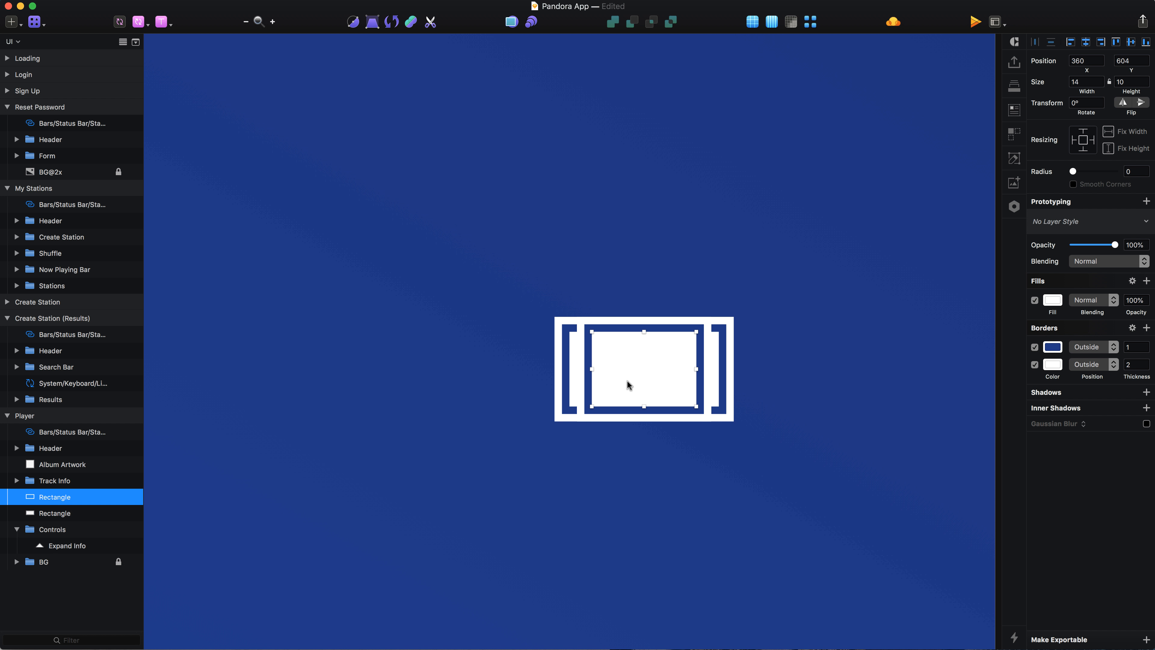
{"action": "left_click_drag", "start_coordinate": [643, 332], "coordinate": [644, 340]}
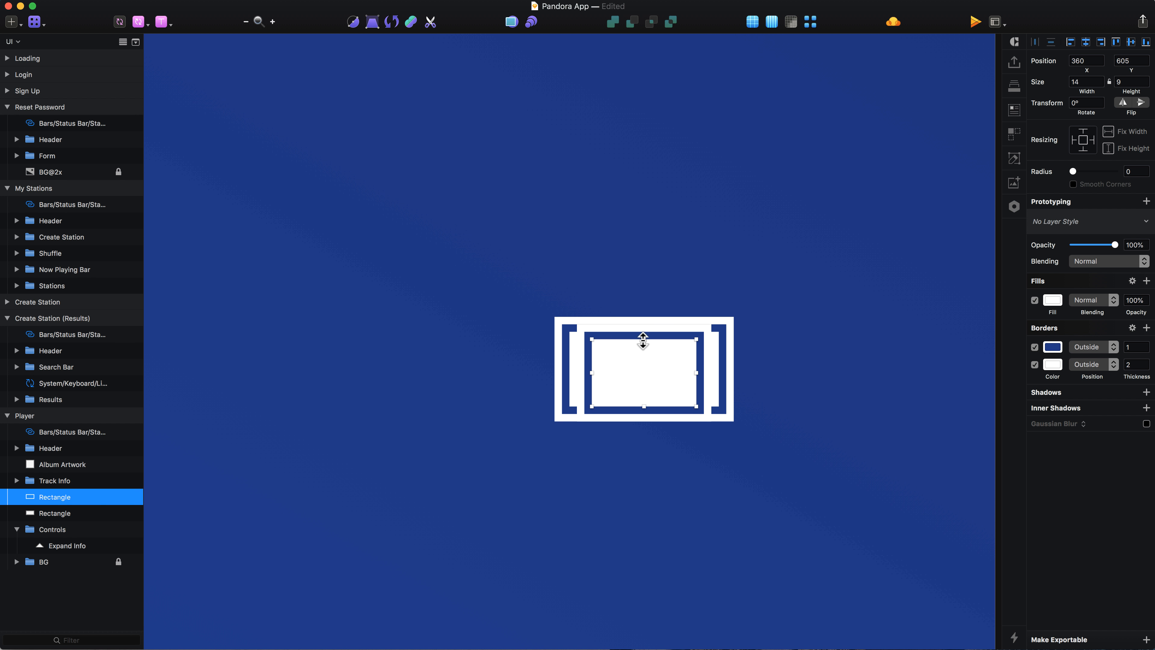
{"action": "key", "text": "Down"}
{"action": "key", "text": "Down"}
{"action": "key", "text": "Down"}
{"action": "key", "text": "Down"}
{"action": "key", "text": "Down"}
{"action": "key", "text": "Down"}
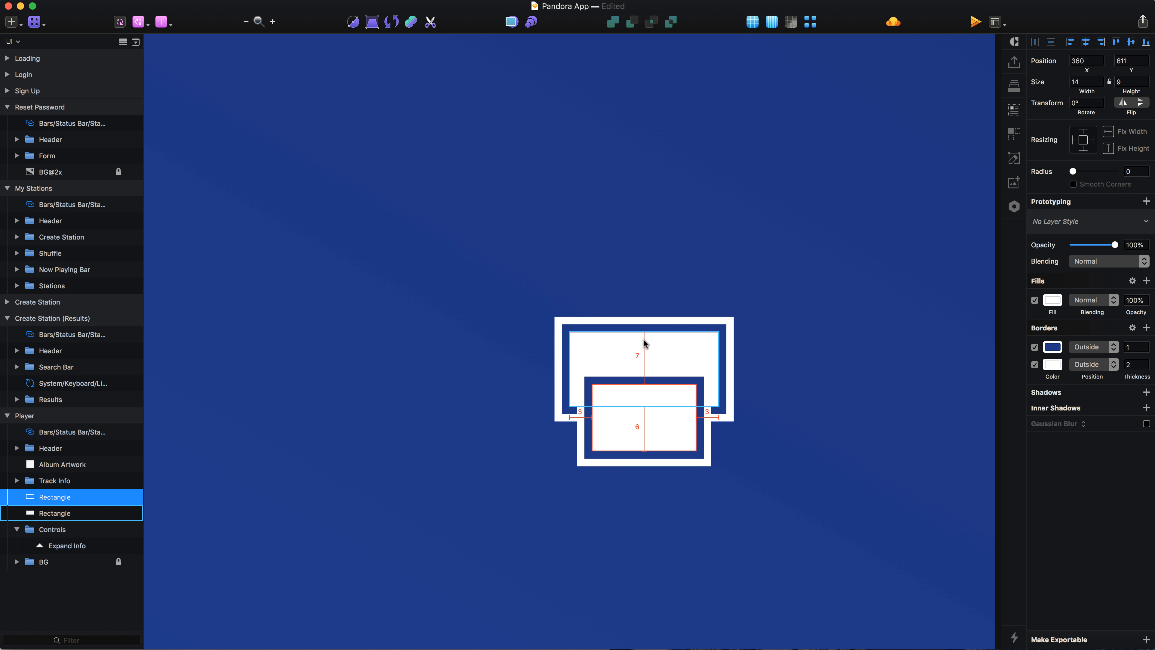
{"action": "key", "text": "Up"}
Step: Edit the copy's points into a triangle and disable its white border
{"action": "key", "text": "alt"}
{"action": "key", "text": "Return"}
{"action": "key", "text": "Delete"}
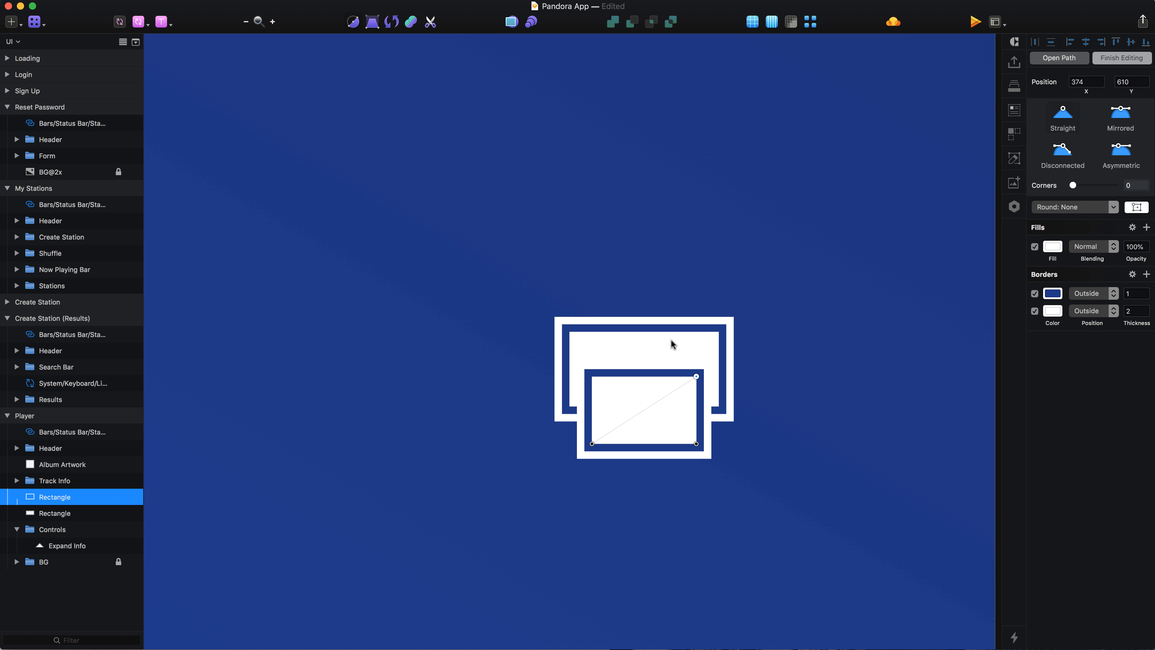
{"action": "left_click_drag", "start_coordinate": [697, 377], "coordinate": [645, 376]}
{"action": "left_click", "coordinate": [1034, 311]}
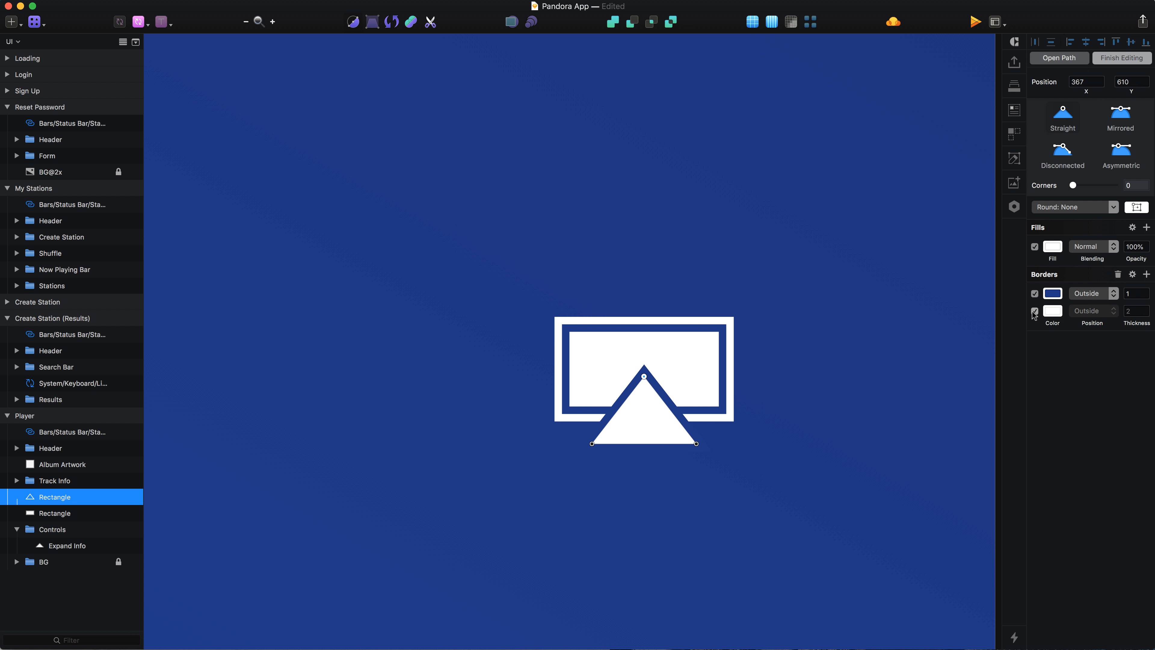
{"action": "key", "text": "Escape"}
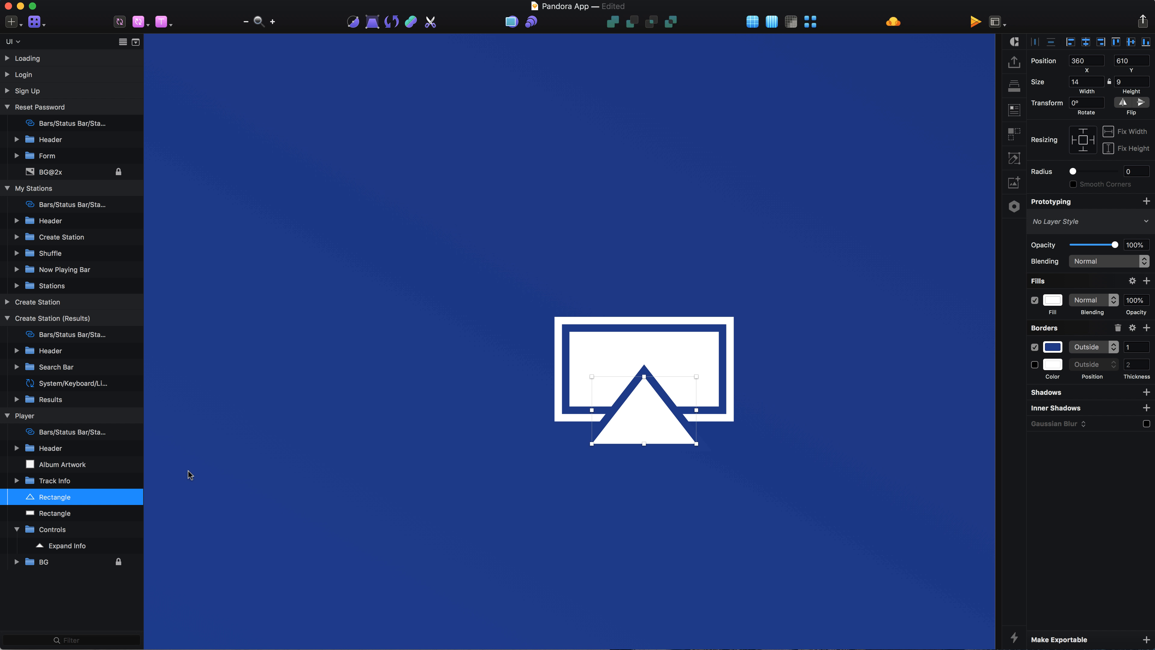
Step: Group the rectangle and triangle and name the group Audio Connection
{"action": "left_click", "coordinate": [76, 514], "text": "shift"}
{"action": "key", "text": "super+g"}
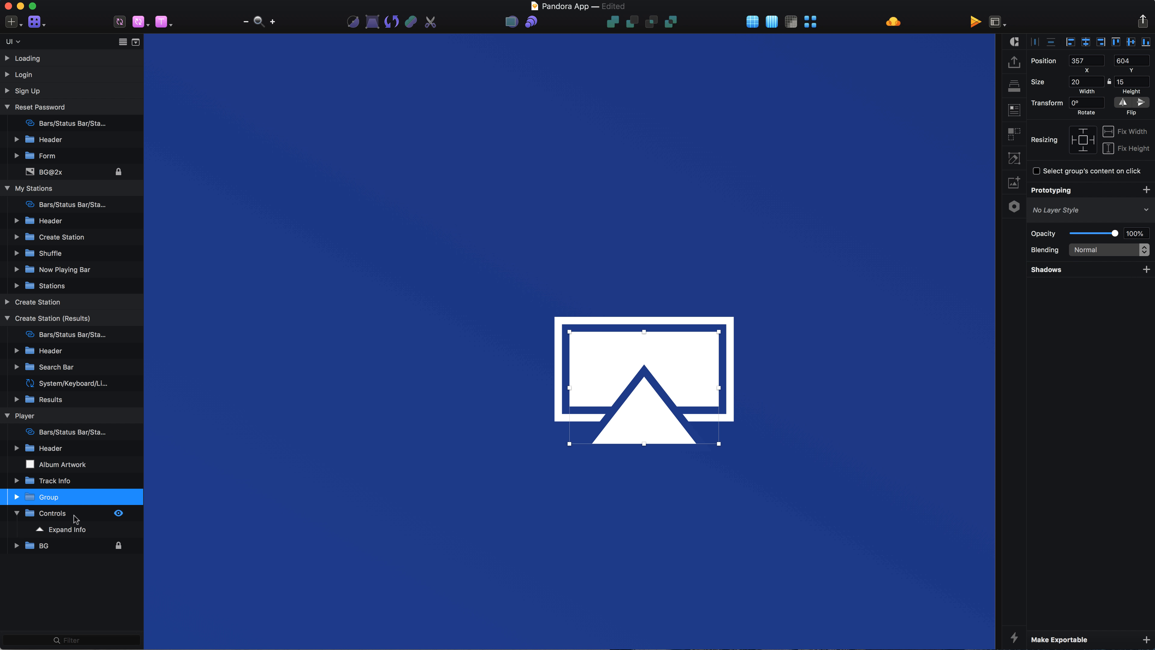
{"action": "key", "text": "super+r"}
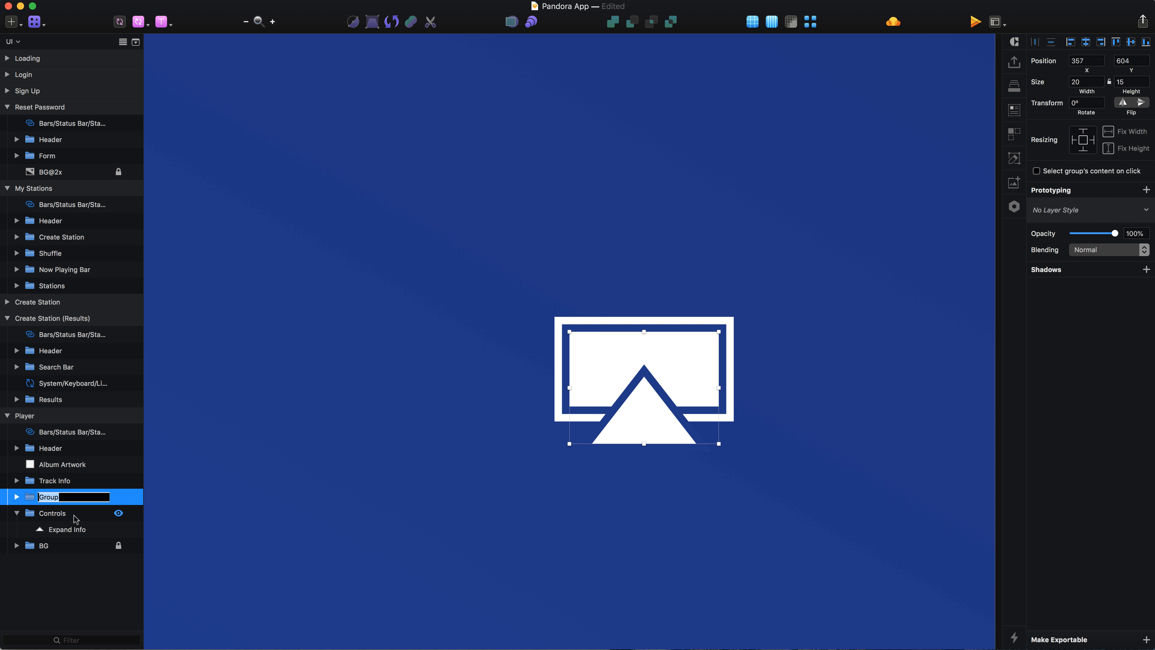
{"action": "type", "text": "Audio Connection"}
{"action": "key", "text": "Return"}
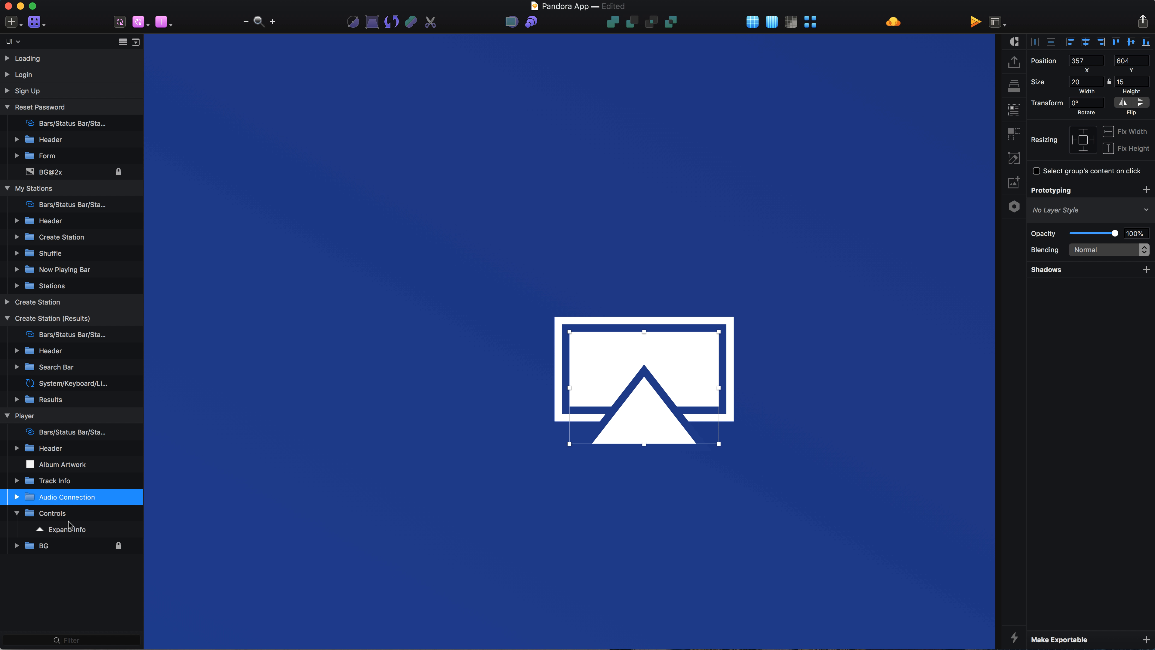
Step: Move the Audio Connection group into the Controls group
{"action": "left_click_drag", "start_coordinate": [66, 499], "coordinate": [64, 536]}
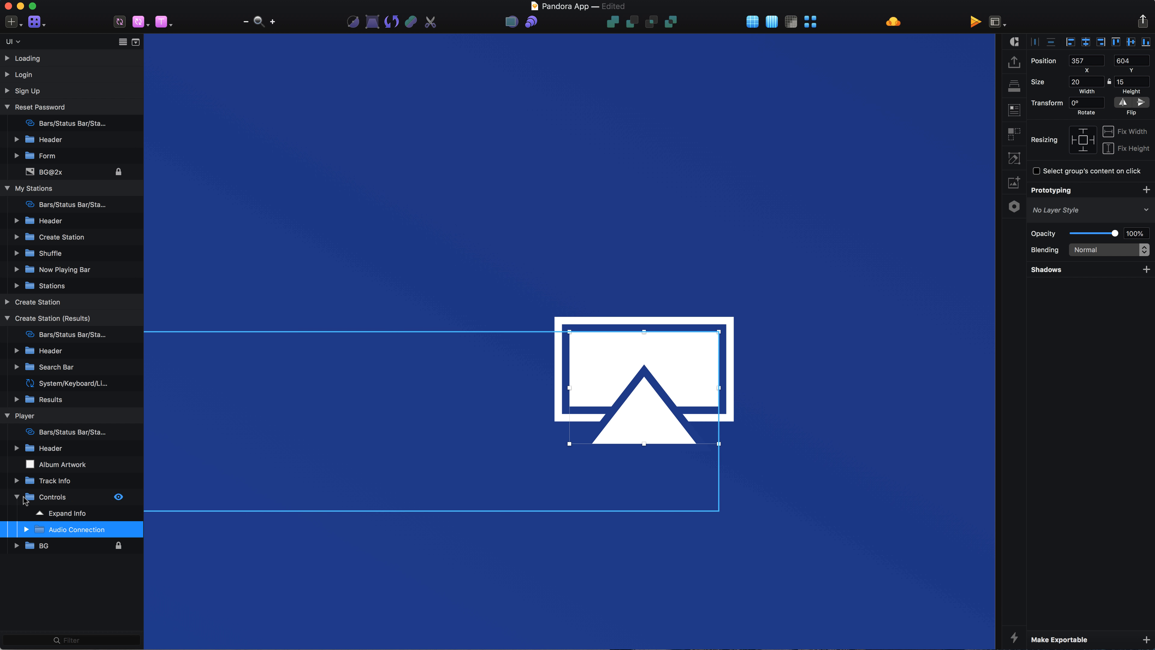
{"action": "left_click", "coordinate": [17, 497]}
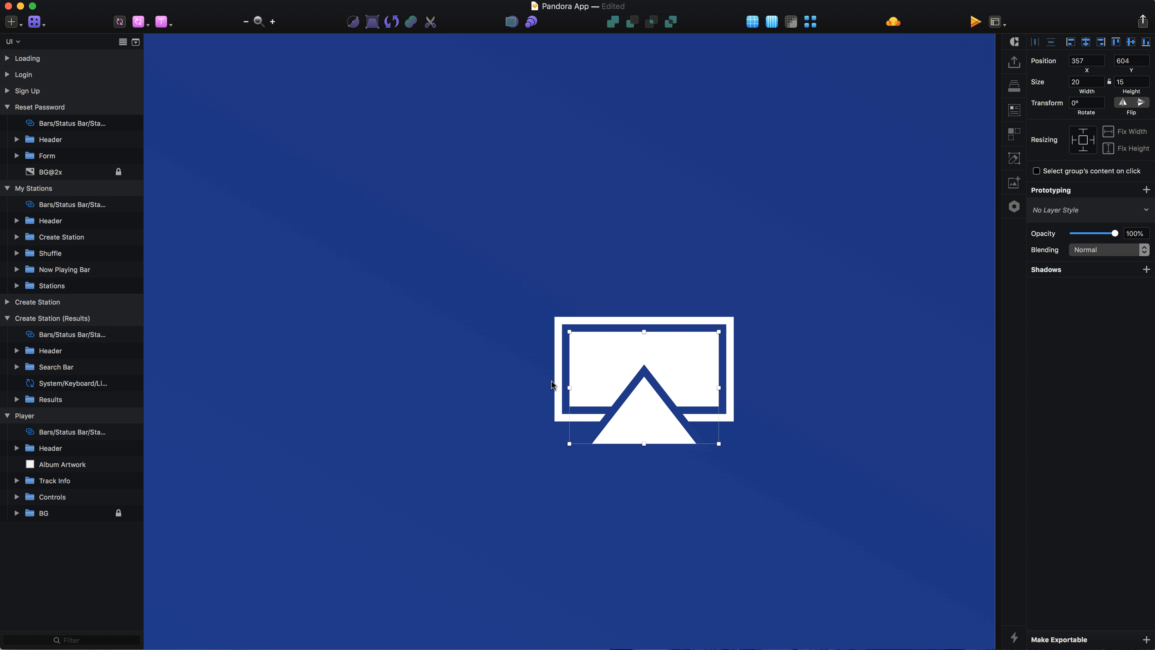
Step: Position the Audio Connection icon at x 374, y 594 near the artboard's right edge
{"action": "scroll", "coordinate": [551, 381], "scroll_direction": "down", "scroll_amount": 3}
{"action": "key", "text": "shift+Right"}
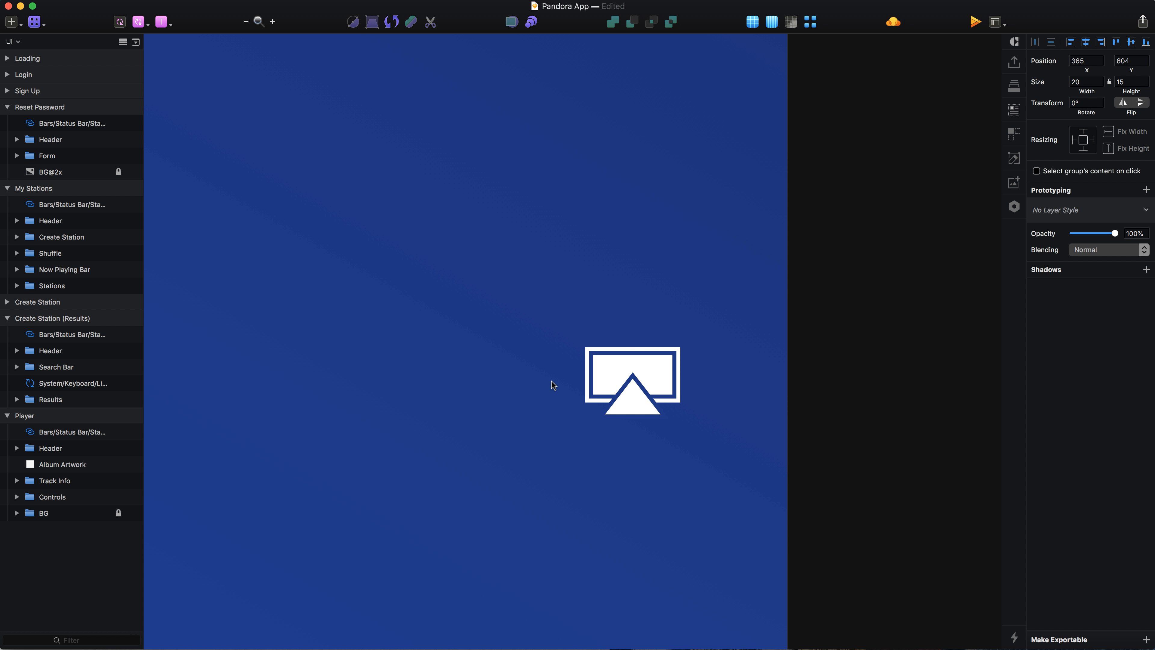
{"action": "scroll", "coordinate": [552, 385], "scroll_direction": "down", "scroll_amount": 5}
{"action": "key", "text": "shift+Right"}
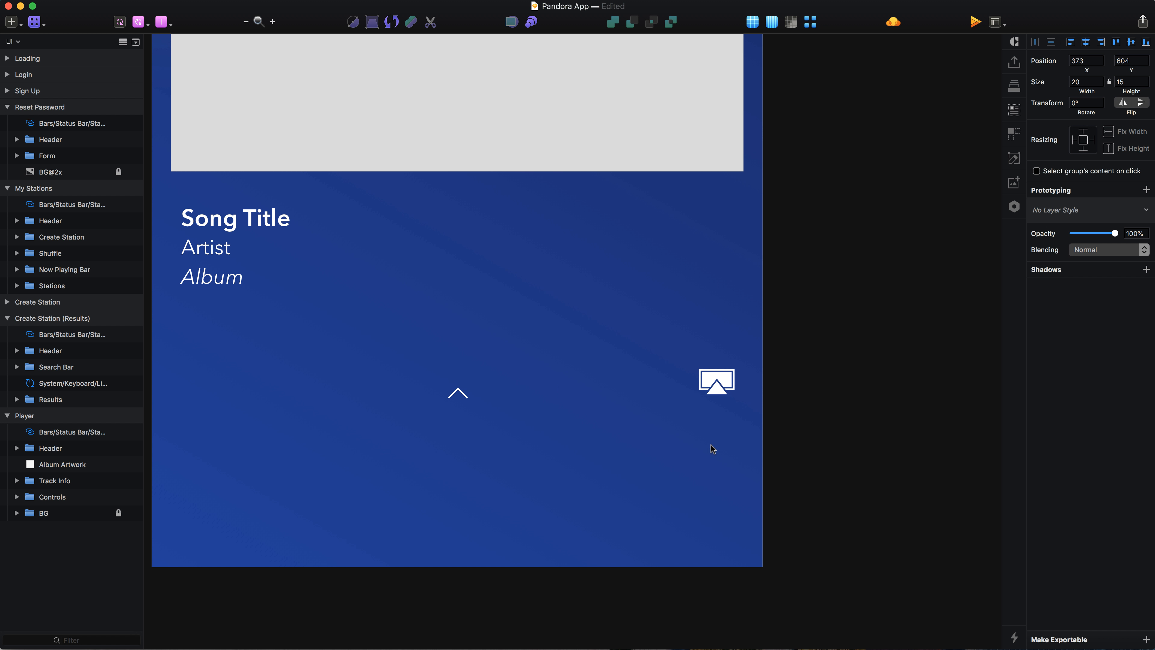
{"action": "scroll", "coordinate": [705, 423], "scroll_direction": "down", "scroll_amount": 3}
{"action": "scroll", "coordinate": [569, 180], "scroll_direction": "down", "scroll_amount": 3}
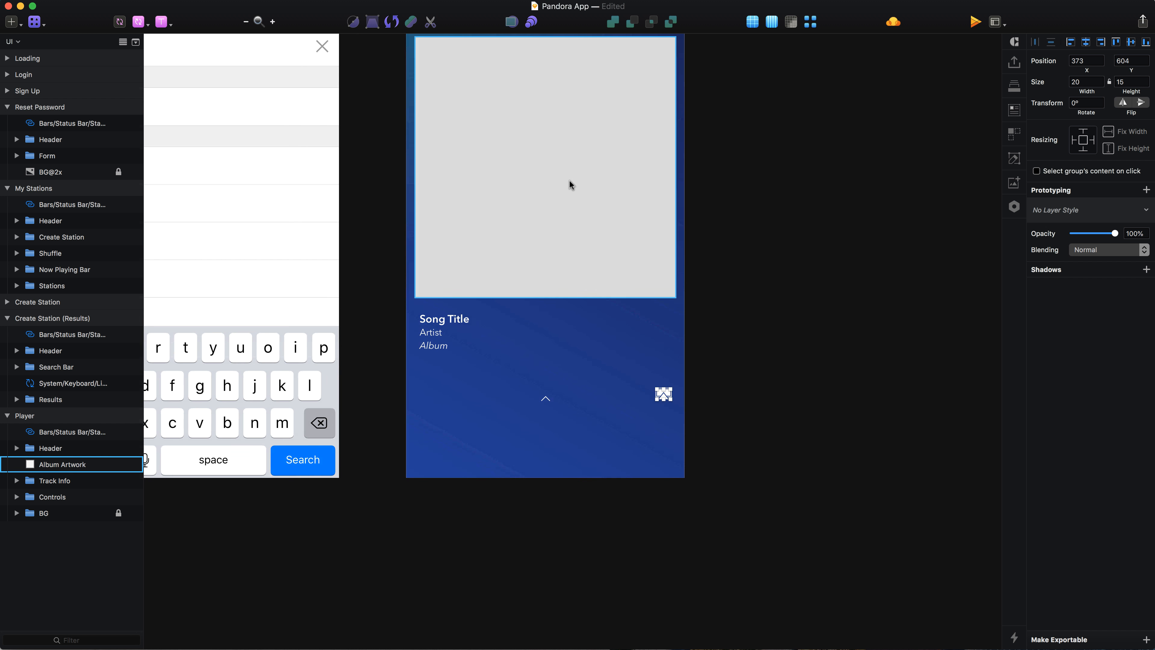
{"action": "scroll", "coordinate": [570, 179], "scroll_direction": "up", "scroll_amount": 4}
{"action": "key", "text": "alt"}
{"action": "key", "text": "Right"}
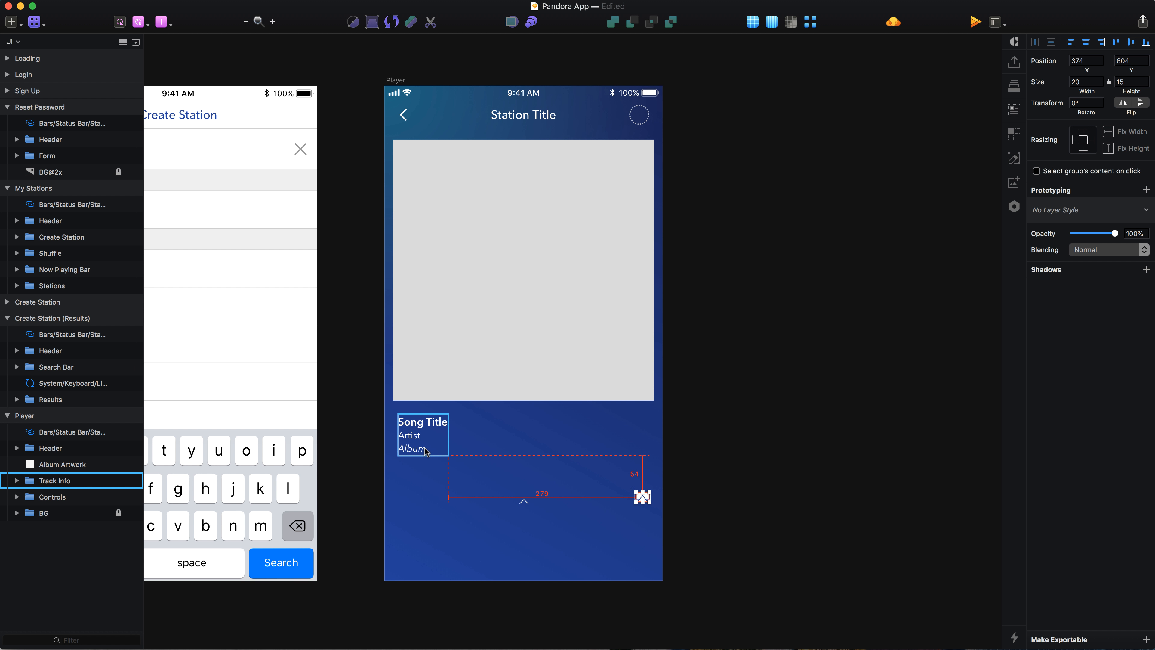
{"action": "key", "text": "shift+Up"}
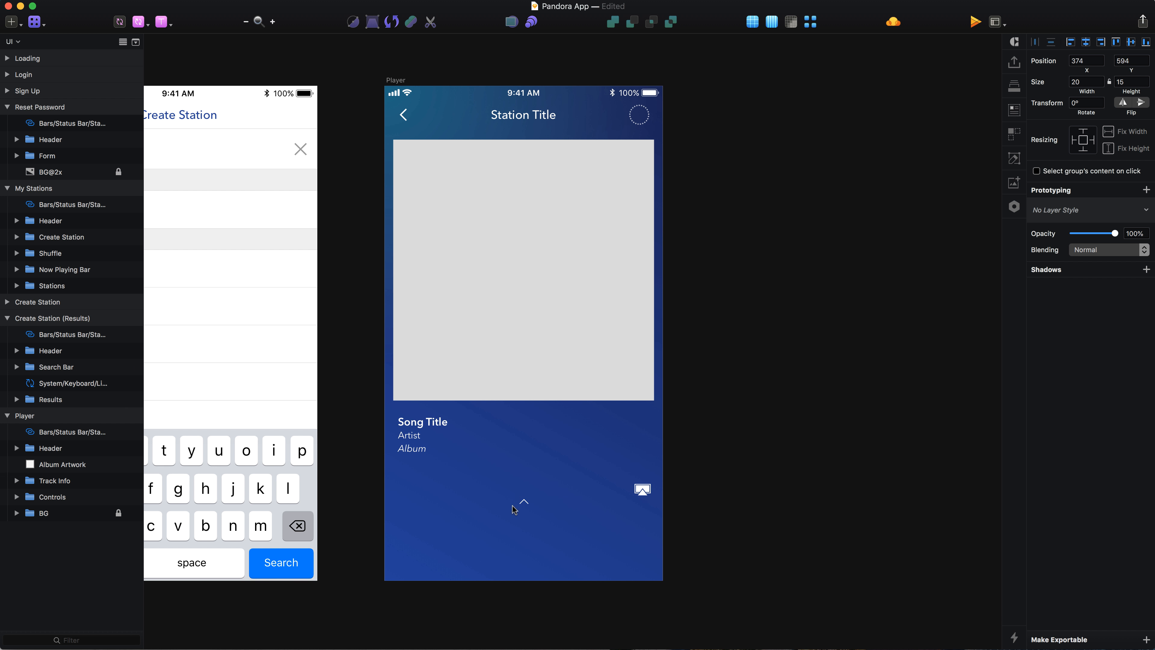
Step: Nudge the Expand Info chevron up to about y 600
{"action": "left_click", "coordinate": [524, 502]}
{"action": "key", "text": "shift+Up"}
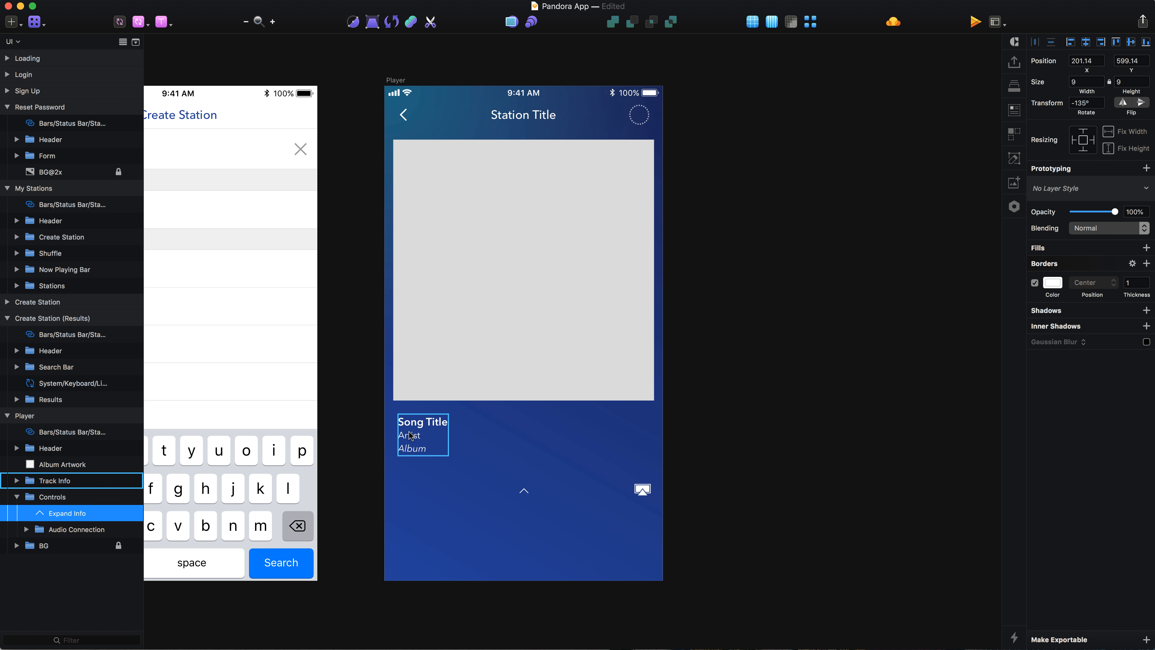
{"action": "key", "text": "Down"}
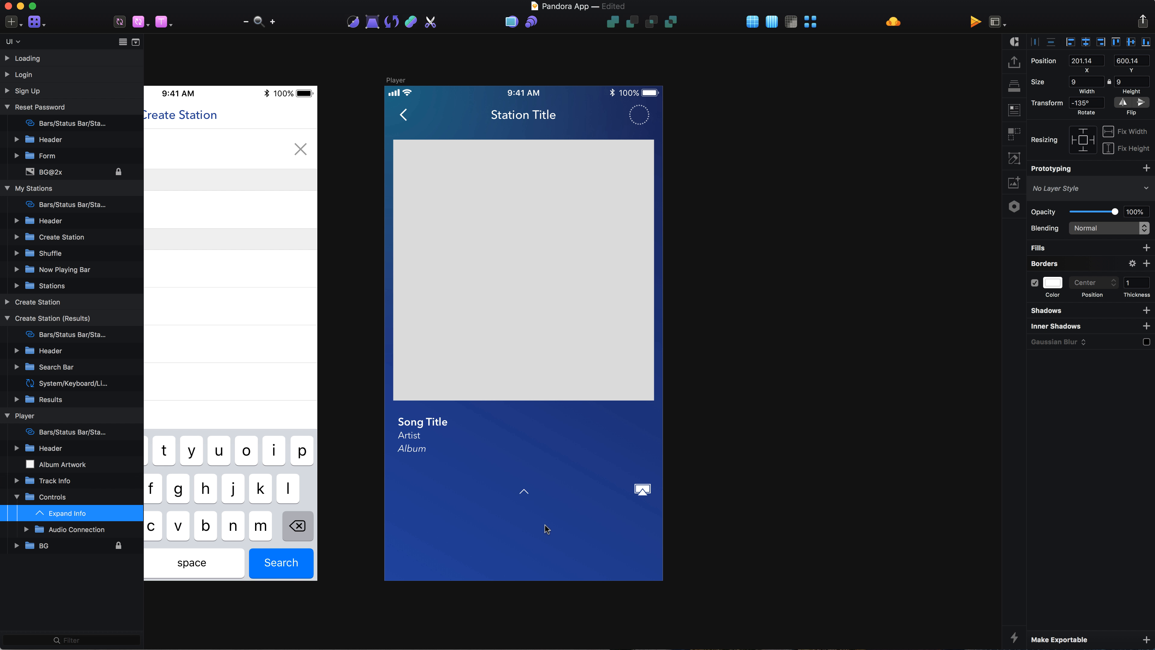
Step: Collapse the Controls group and save the document
{"action": "scroll", "coordinate": [546, 526], "scroll_direction": "down", "scroll_amount": 2}
{"action": "scroll", "coordinate": [546, 527], "scroll_direction": "down", "scroll_amount": 2}
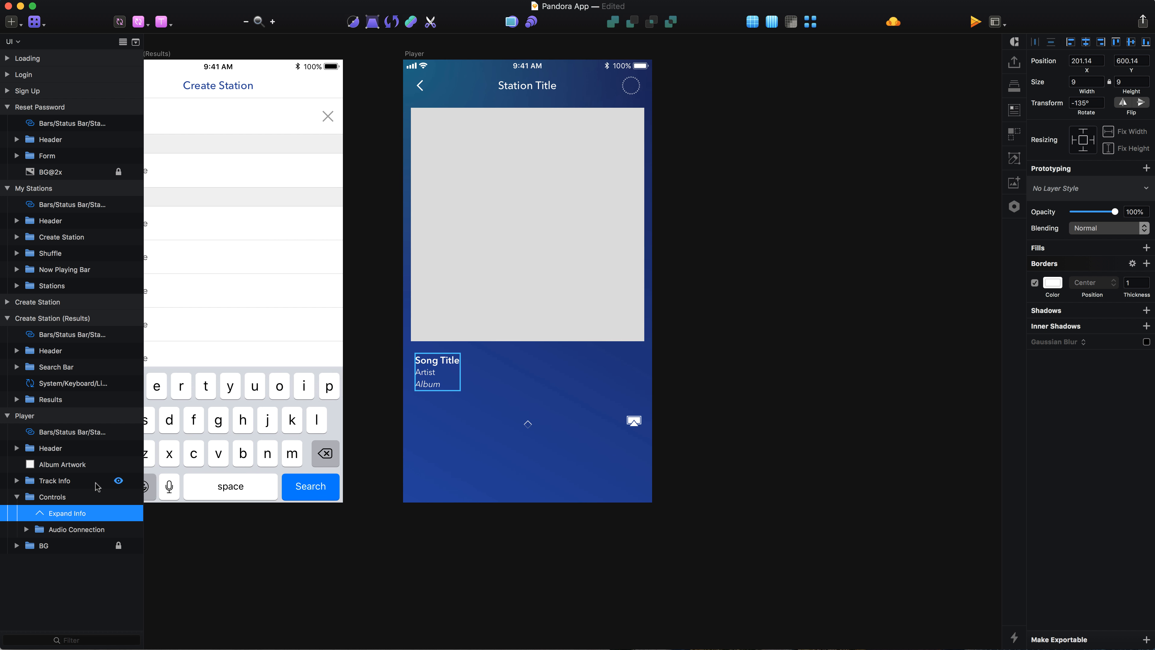
{"action": "left_click", "coordinate": [17, 498]}
{"action": "left_click", "coordinate": [461, 544]}
{"action": "scroll", "coordinate": [444, 414], "scroll_direction": "up", "scroll_amount": 2}
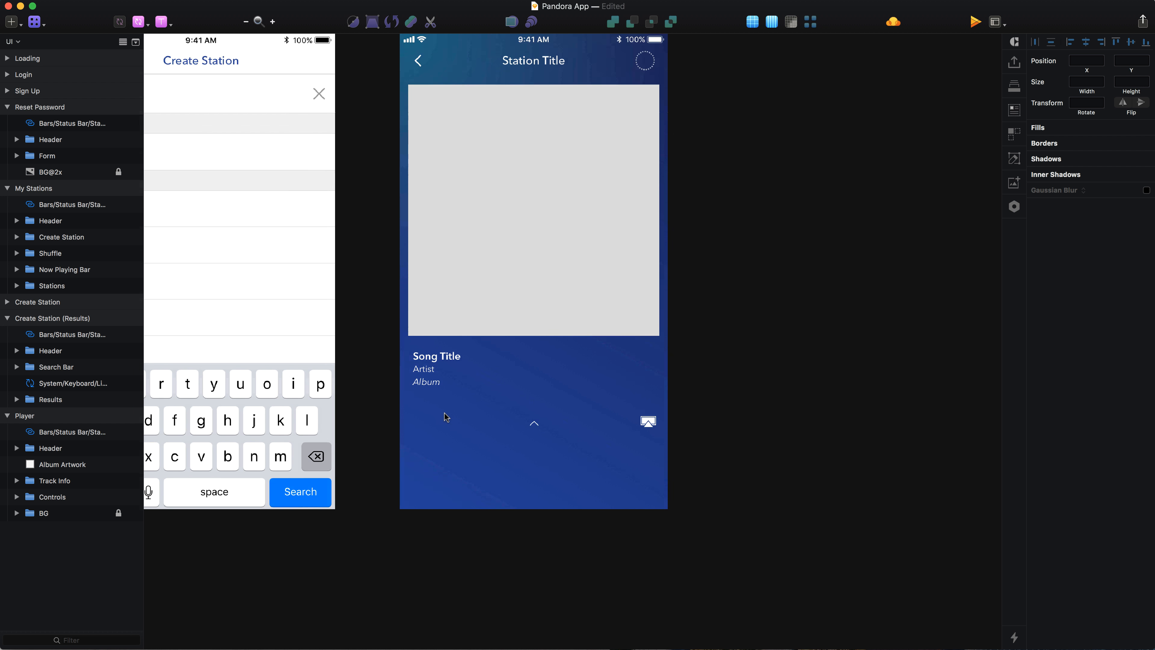
{"action": "scroll", "coordinate": [444, 414], "scroll_direction": "up", "scroll_amount": 1}
{"action": "scroll", "coordinate": [444, 414], "scroll_direction": "up", "scroll_amount": 3}
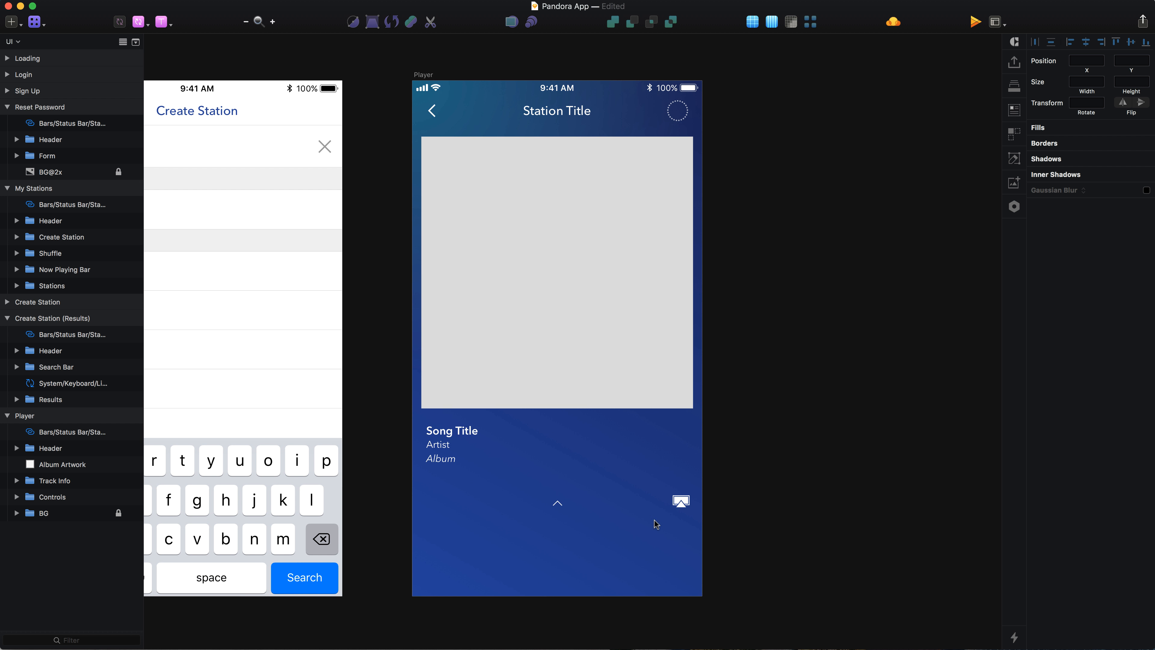
{"action": "key", "text": "super+s"}
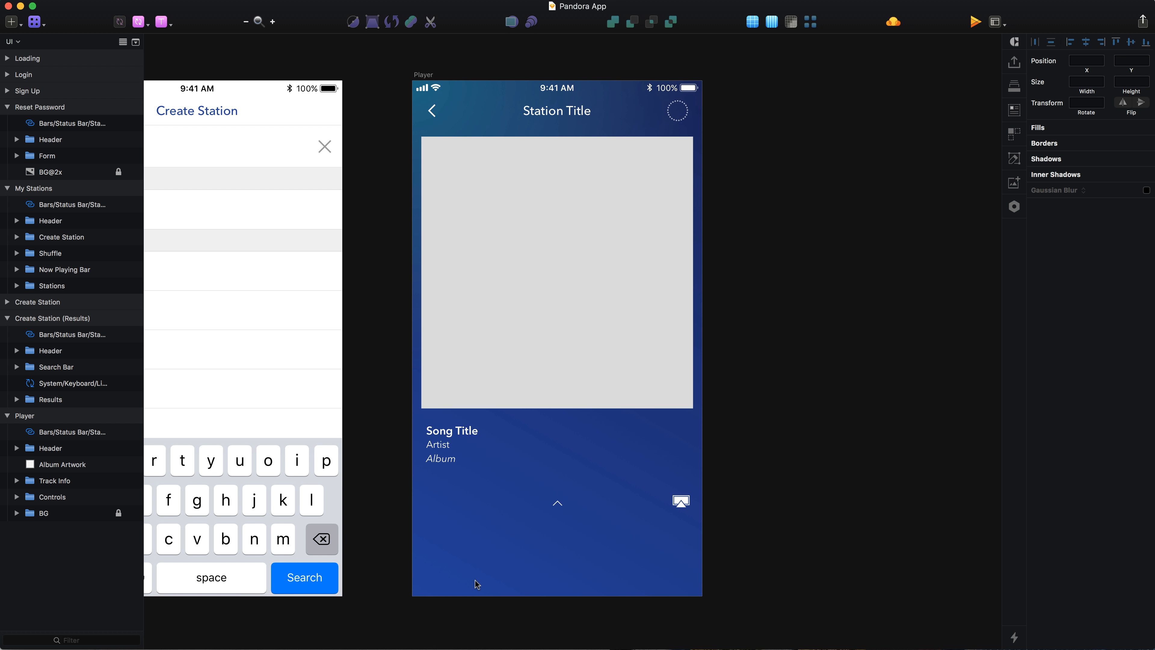